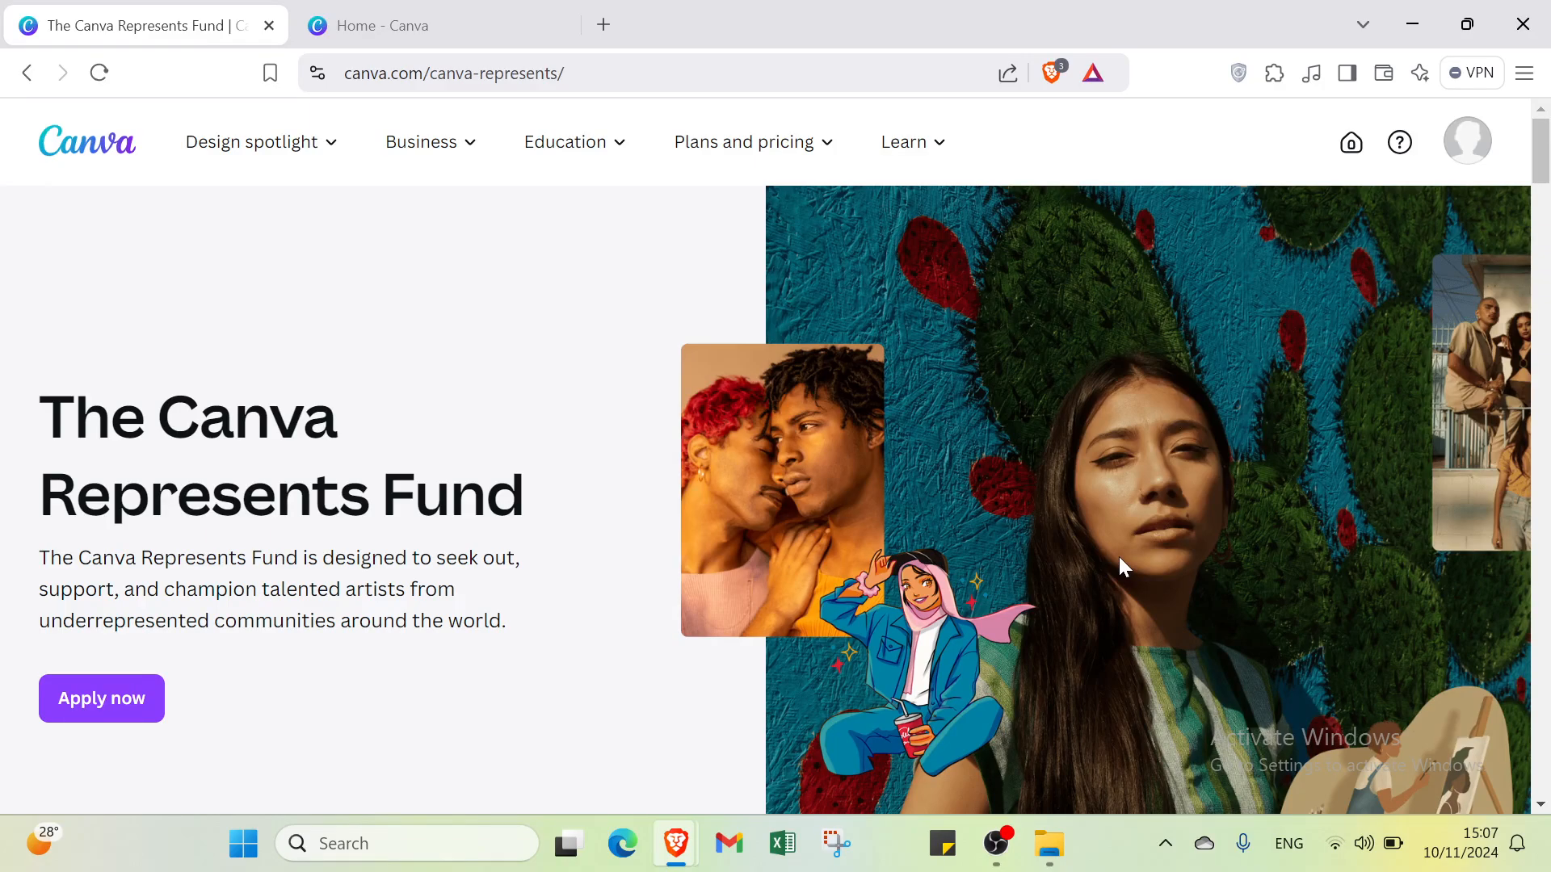
- Read the Canva Represents Fund page from its introduction through the content commitment and the criteria for assessing artist applications
{"action": "scroll", "coordinate": [1067, 638], "scroll_direction": "down", "scroll_amount": 3}
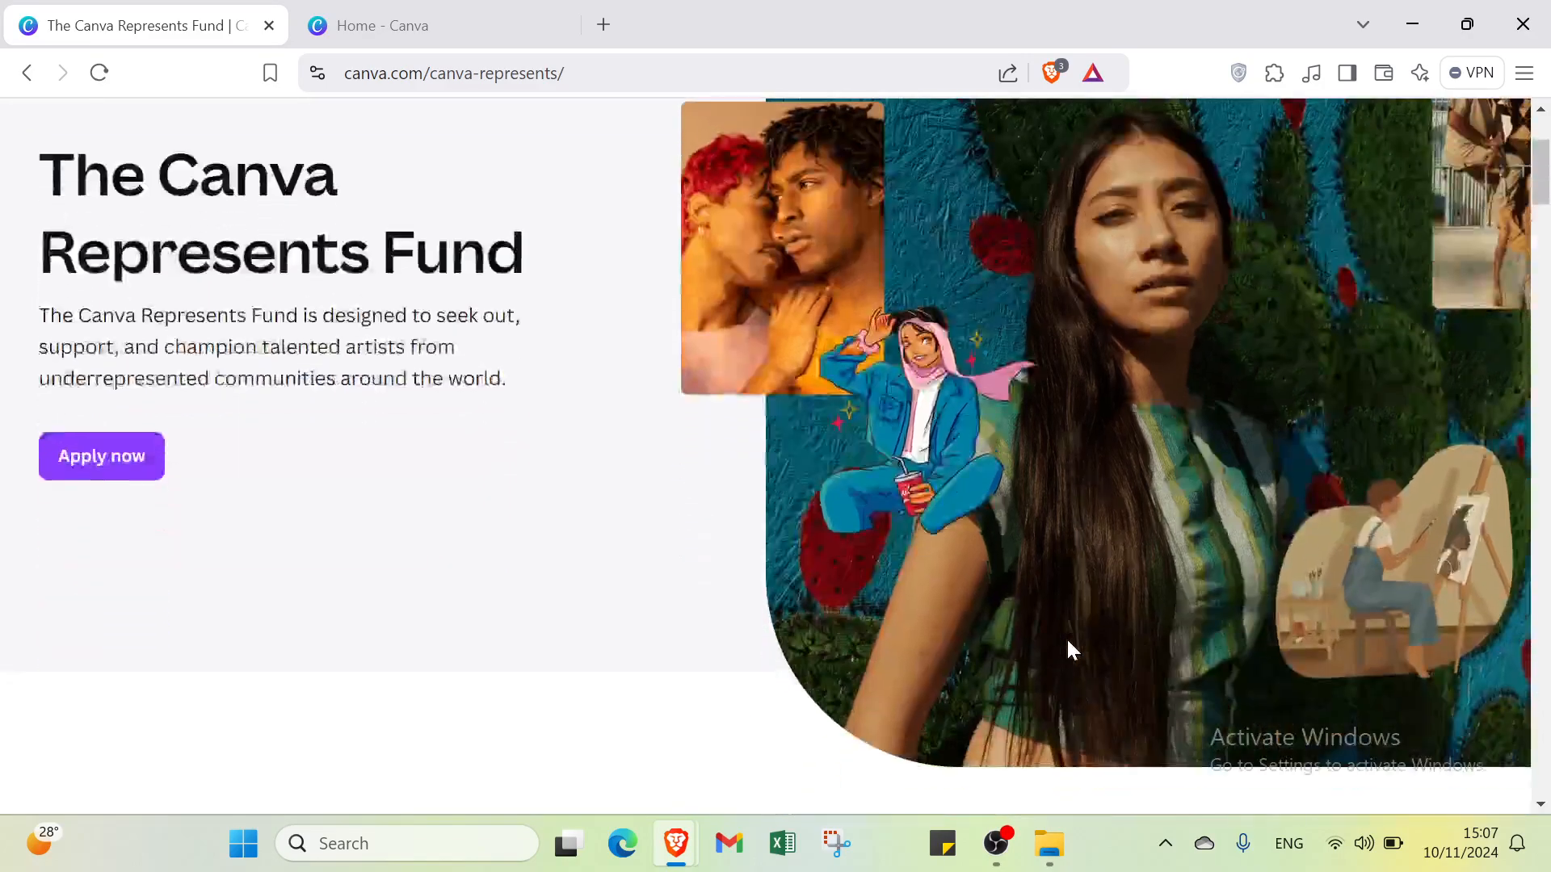
{"action": "scroll", "coordinate": [1067, 637], "scroll_direction": "up", "scroll_amount": 3}
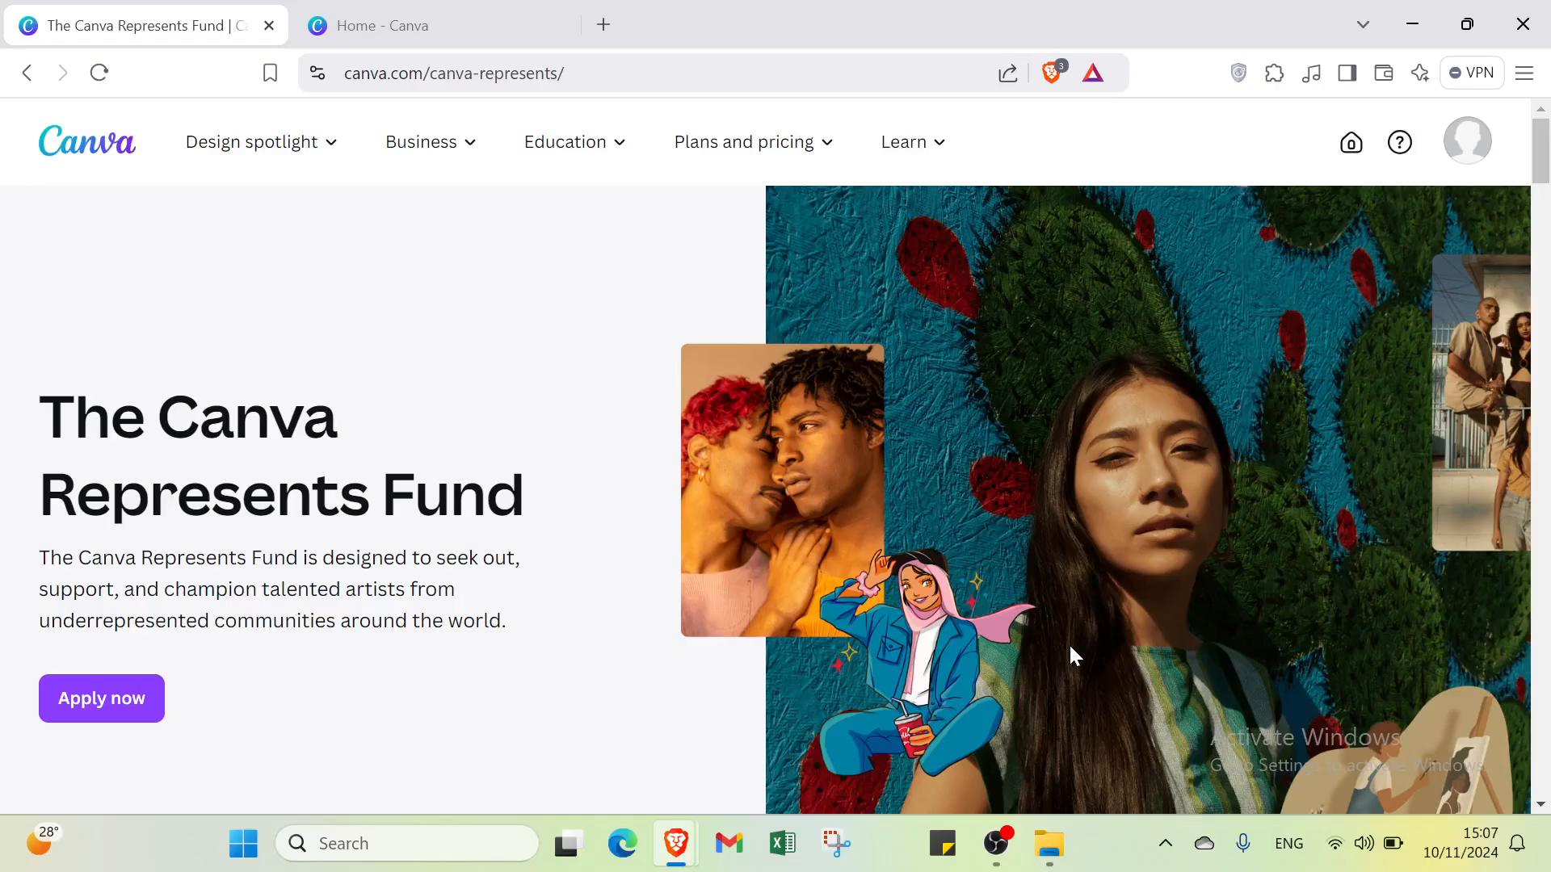
{"action": "scroll", "coordinate": [1070, 647], "scroll_direction": "down", "scroll_amount": 2}
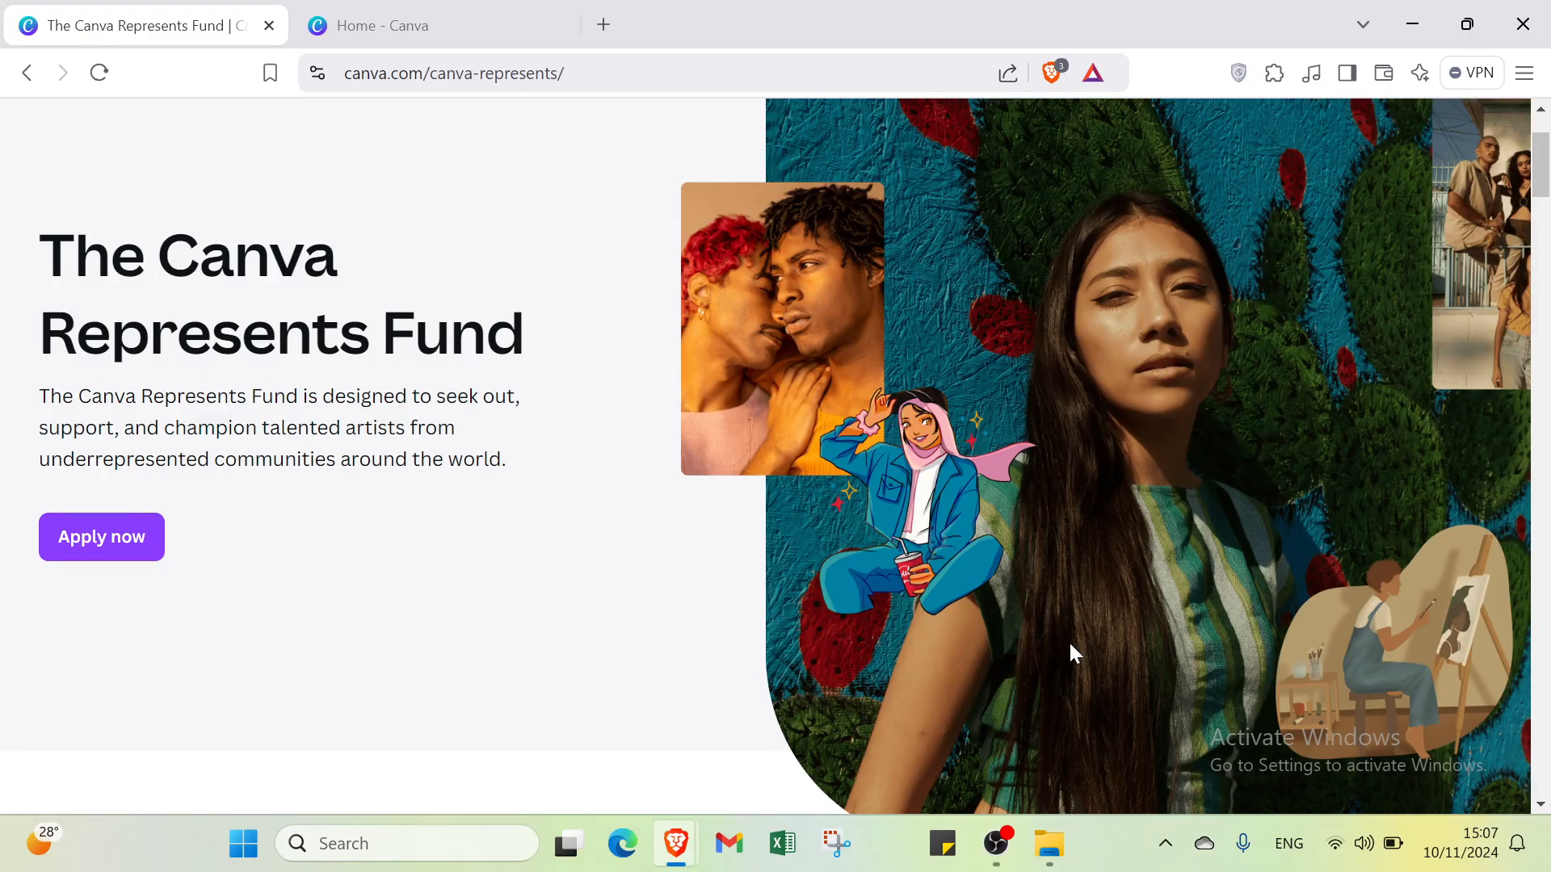
{"action": "scroll", "coordinate": [1069, 646], "scroll_direction": "down", "scroll_amount": 4}
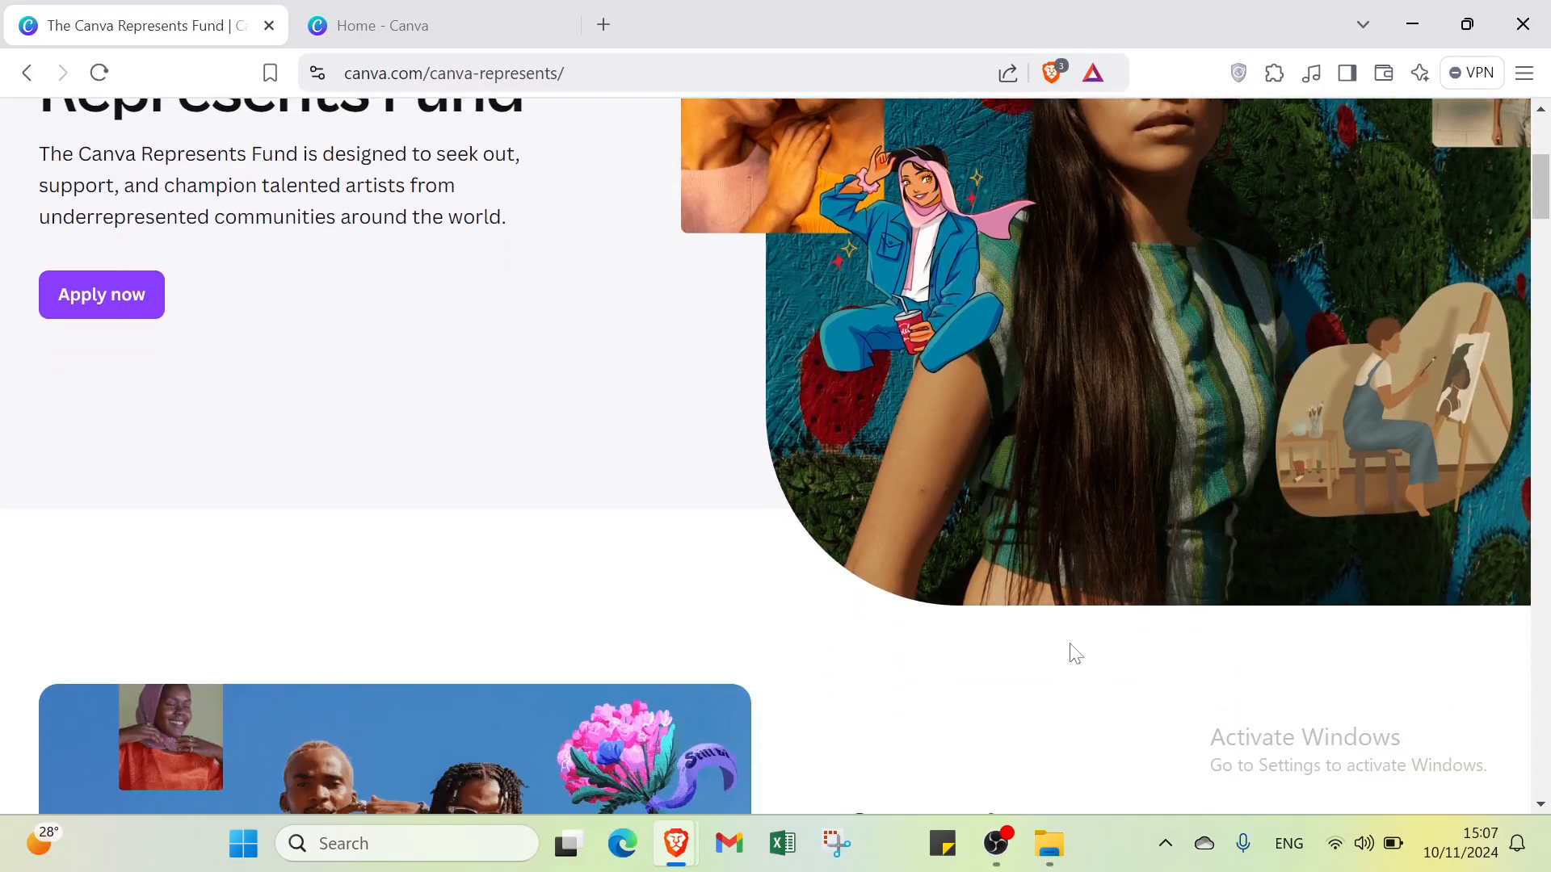
{"action": "scroll", "coordinate": [1070, 644], "scroll_direction": "up", "scroll_amount": 6}
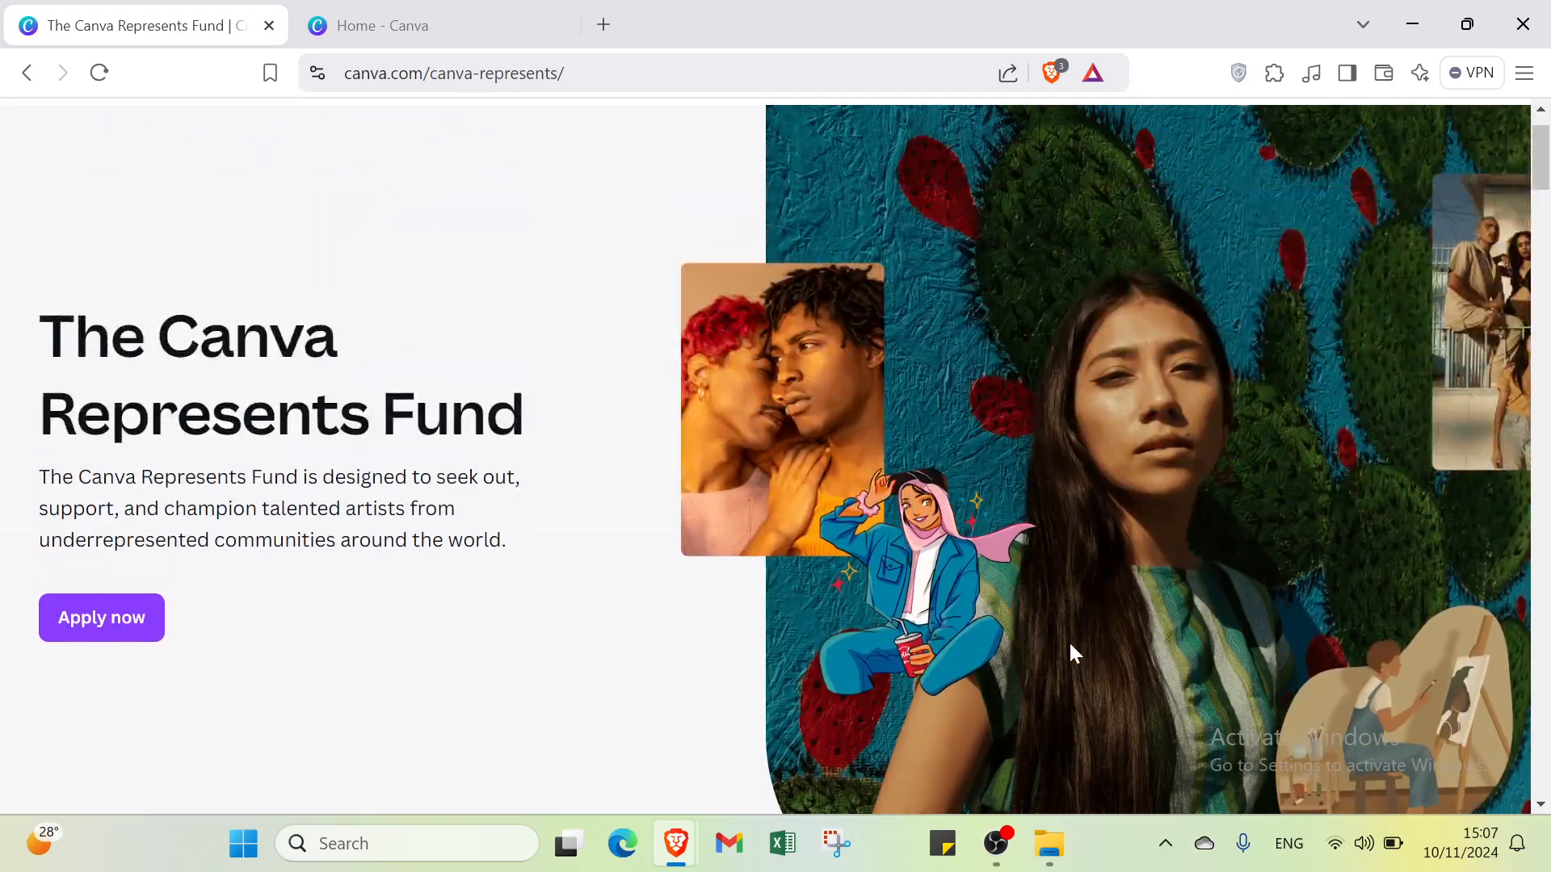
{"action": "scroll", "coordinate": [1070, 644], "scroll_direction": "down", "scroll_amount": 7}
{"action": "scroll", "coordinate": [1070, 642], "scroll_direction": "up", "scroll_amount": 6}
{"action": "scroll", "coordinate": [374, 529], "scroll_direction": "down", "scroll_amount": 3}
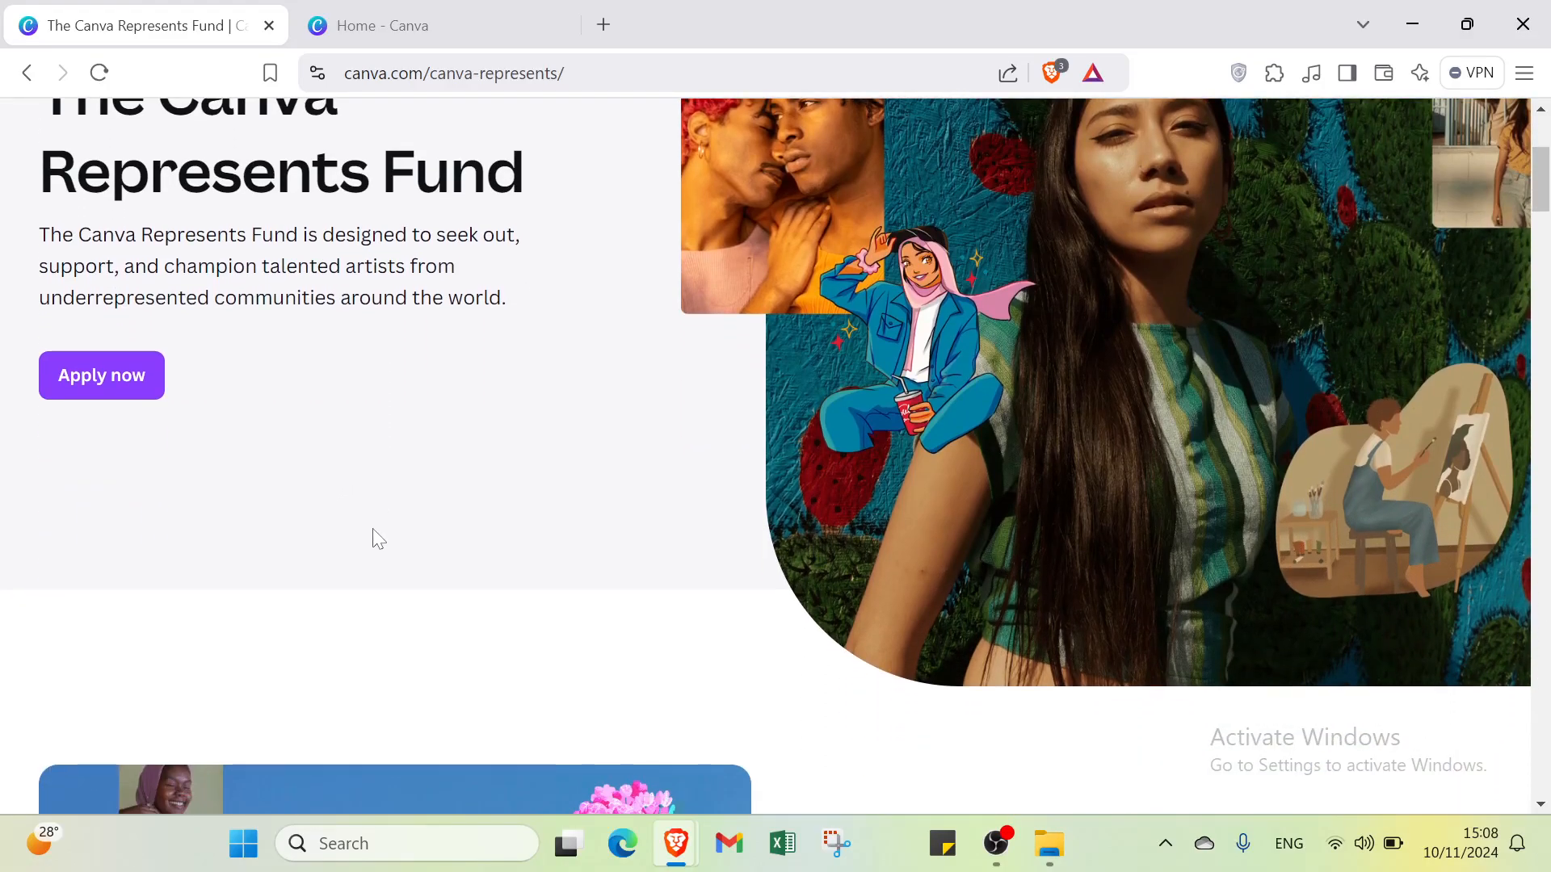
{"action": "scroll", "coordinate": [374, 537], "scroll_direction": "down", "scroll_amount": 5}
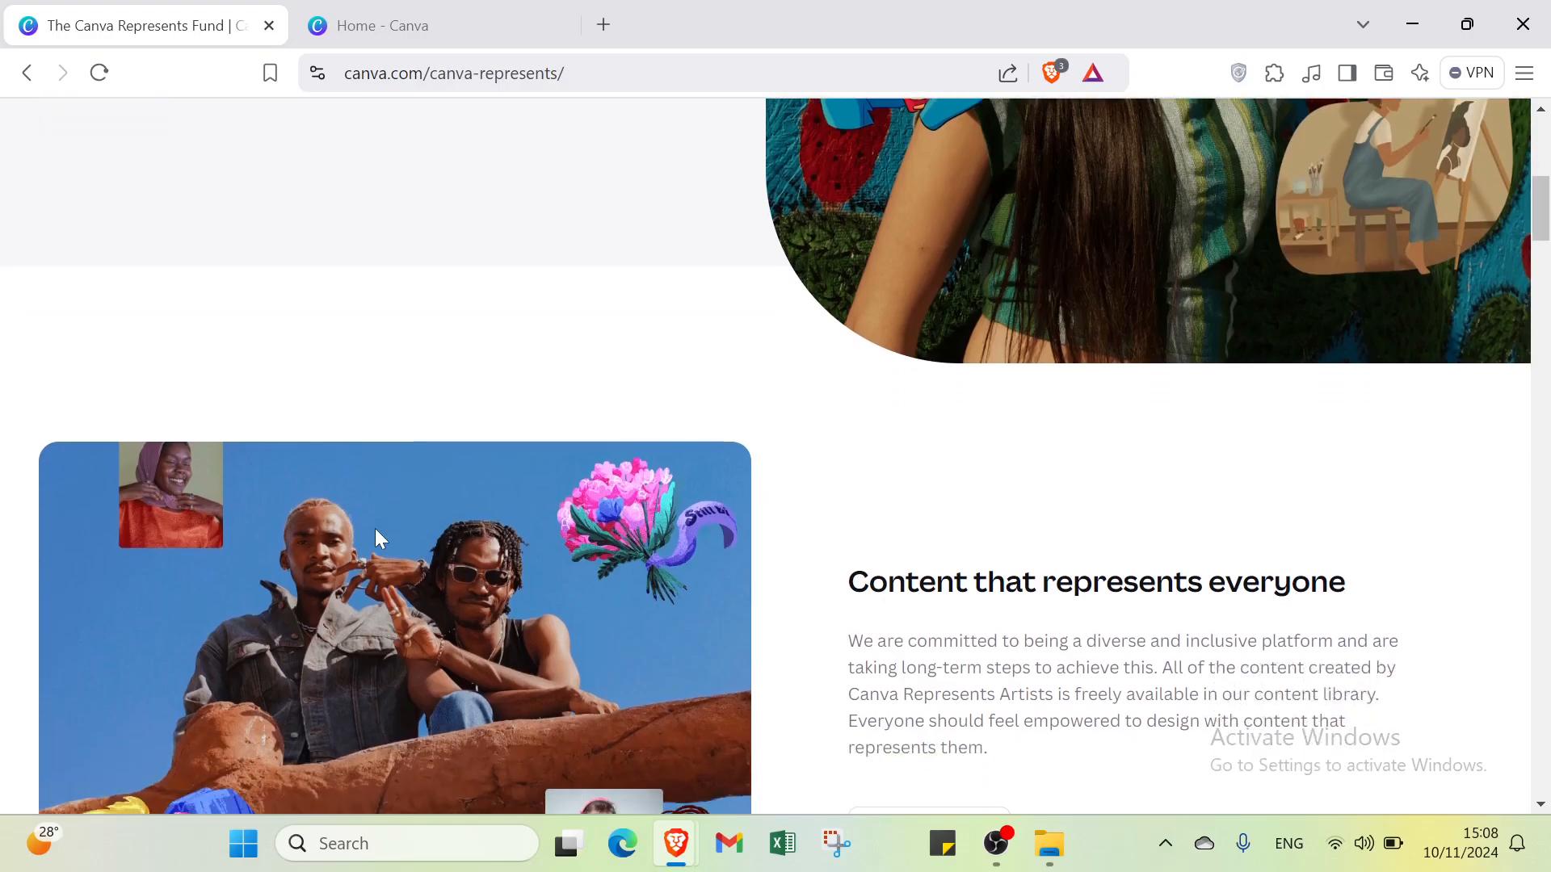
{"action": "scroll", "coordinate": [375, 529], "scroll_direction": "down", "scroll_amount": 1}
{"action": "scroll", "coordinate": [375, 529], "scroll_direction": "down", "scroll_amount": 2}
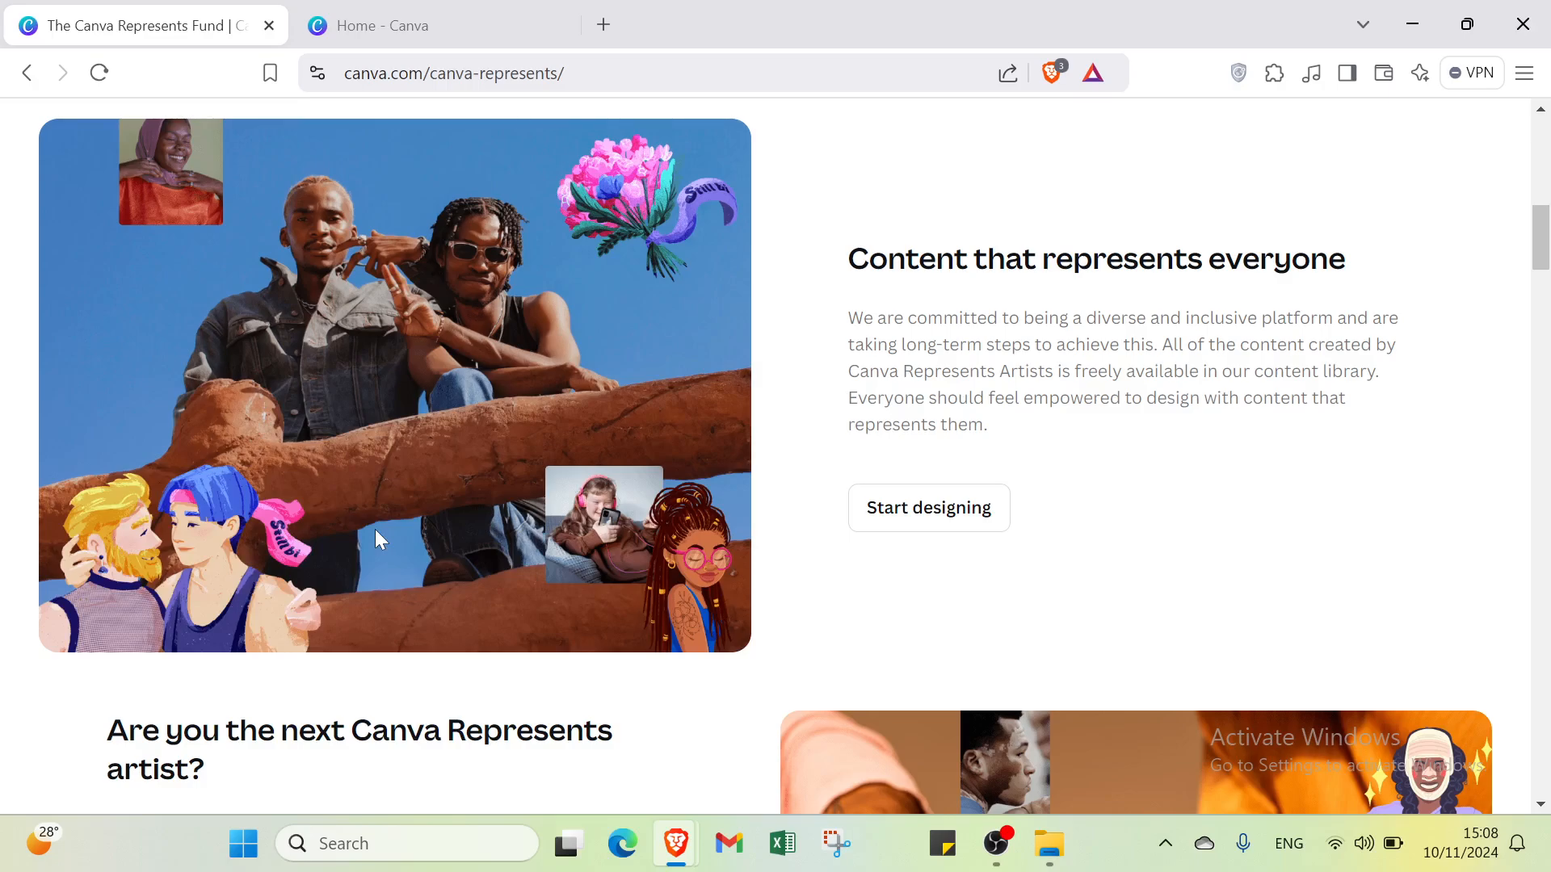
{"action": "scroll", "coordinate": [378, 530], "scroll_direction": "down", "scroll_amount": 5}
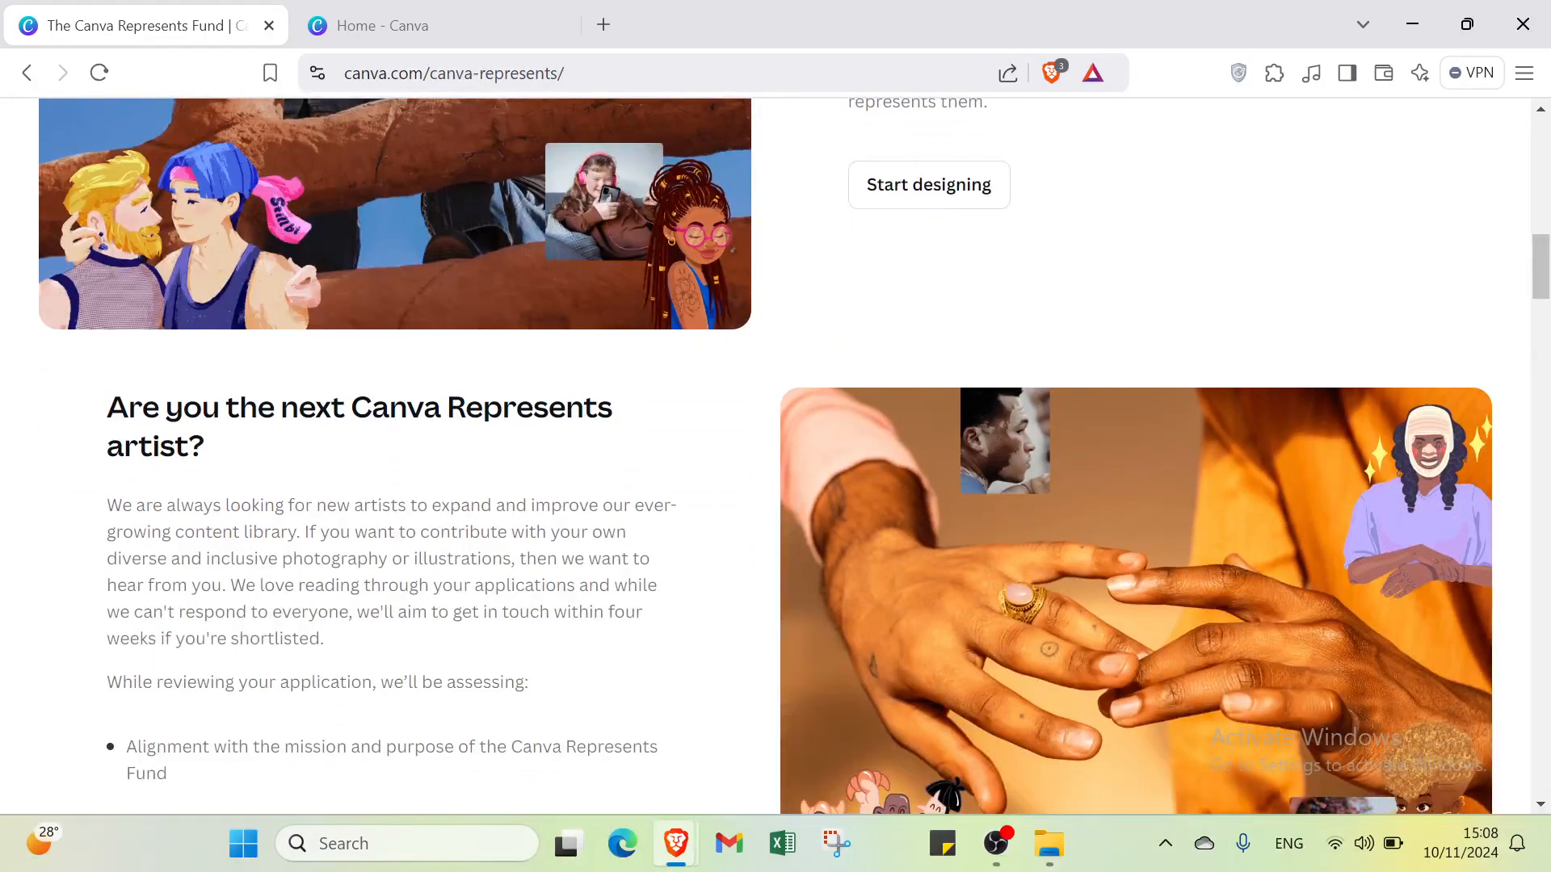
{"action": "scroll", "coordinate": [390, 540], "scroll_direction": "down", "scroll_amount": 1}
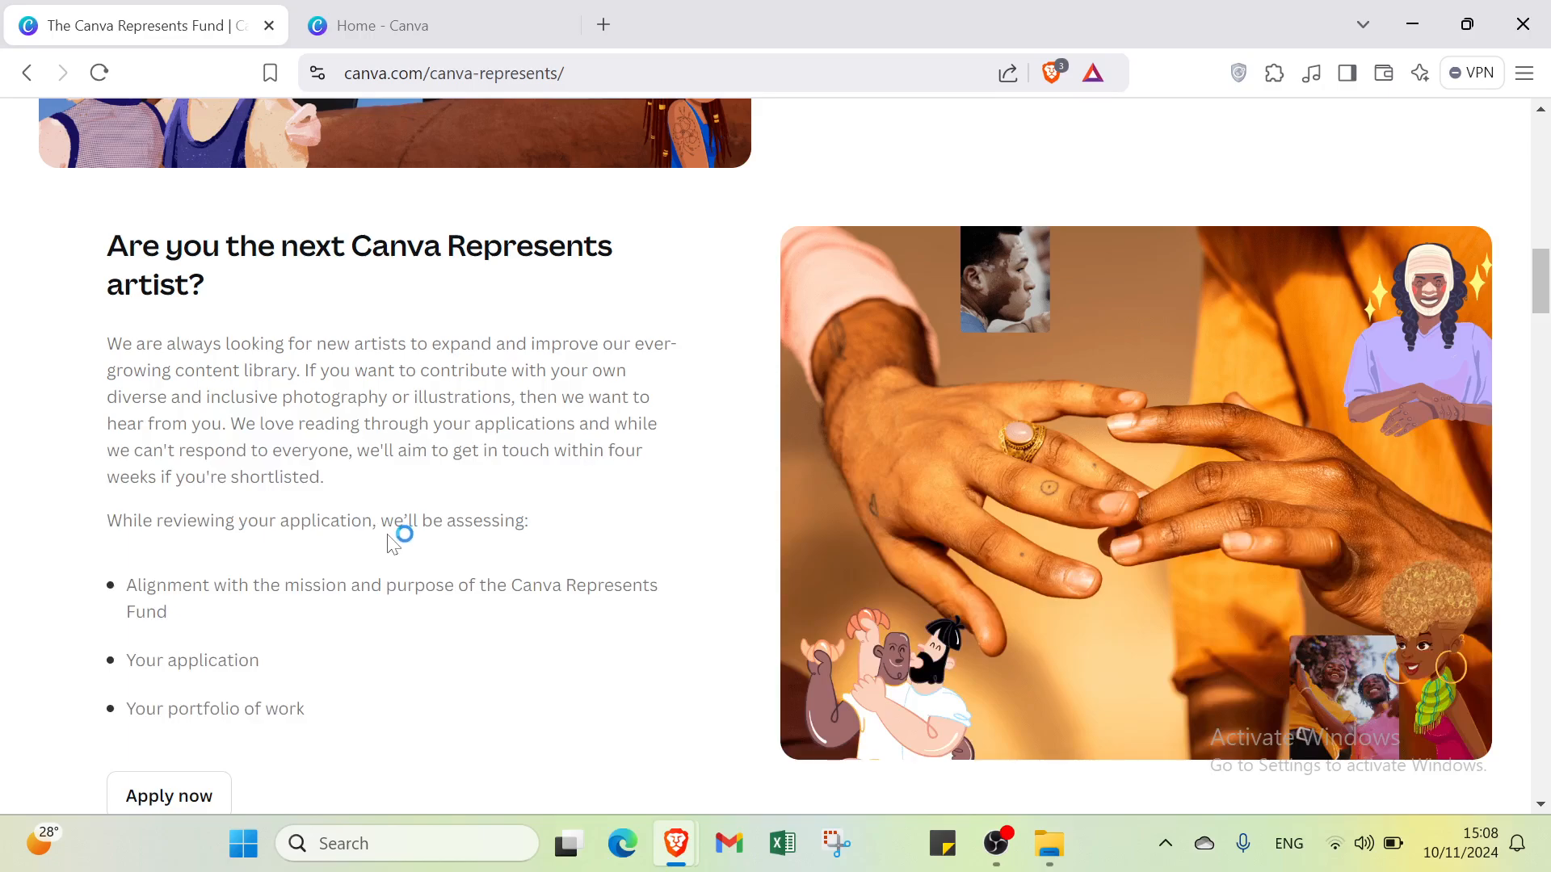
{"action": "scroll", "coordinate": [394, 543], "scroll_direction": "down", "scroll_amount": 3}
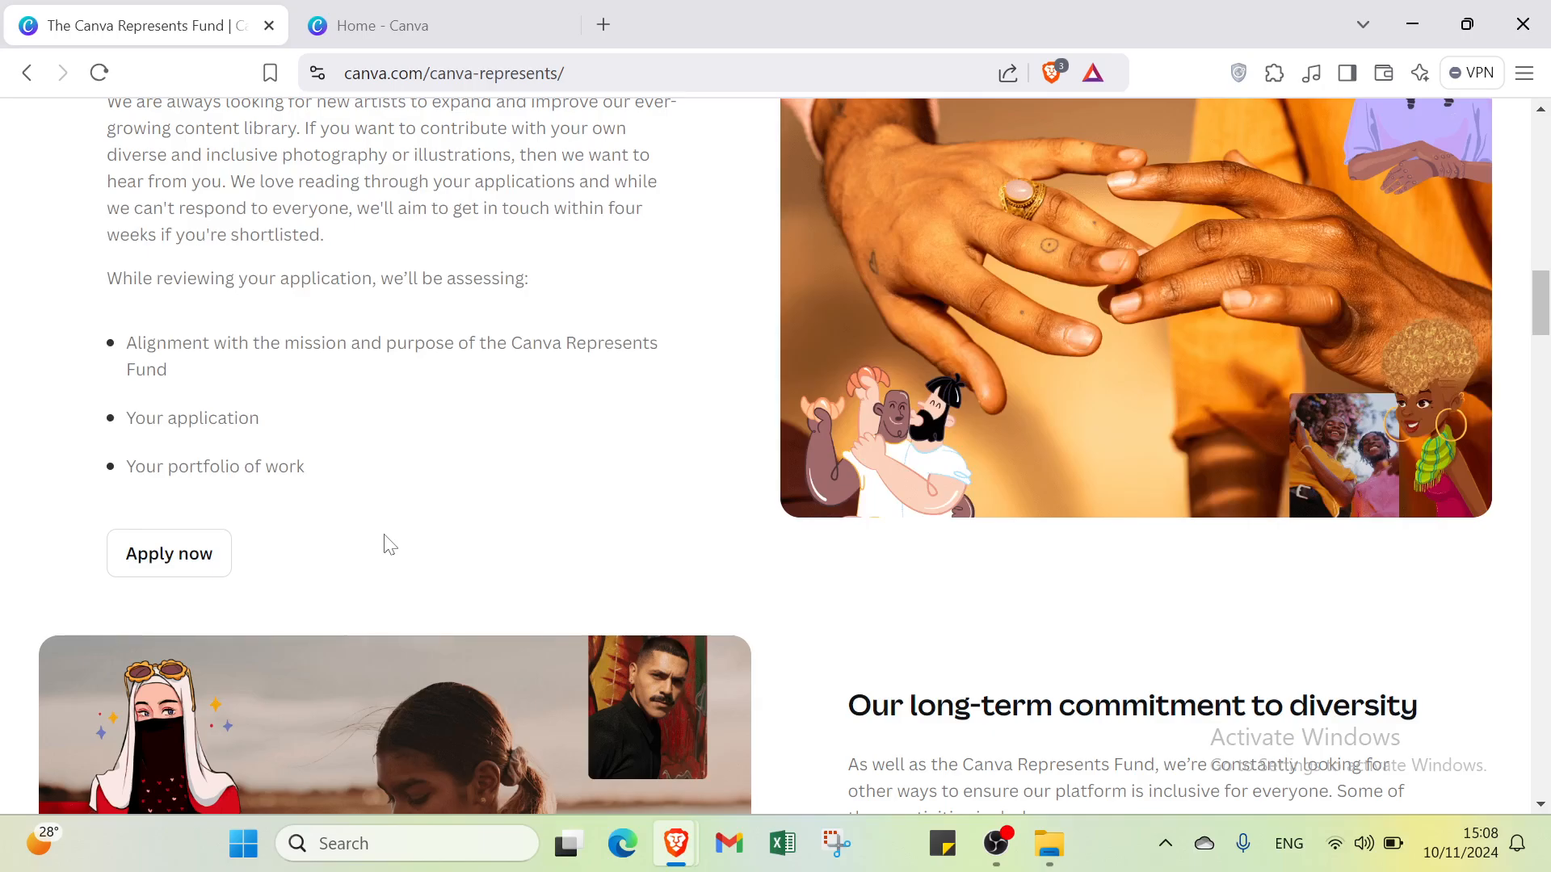
{"action": "scroll", "coordinate": [391, 543], "scroll_direction": "up", "scroll_amount": 20}
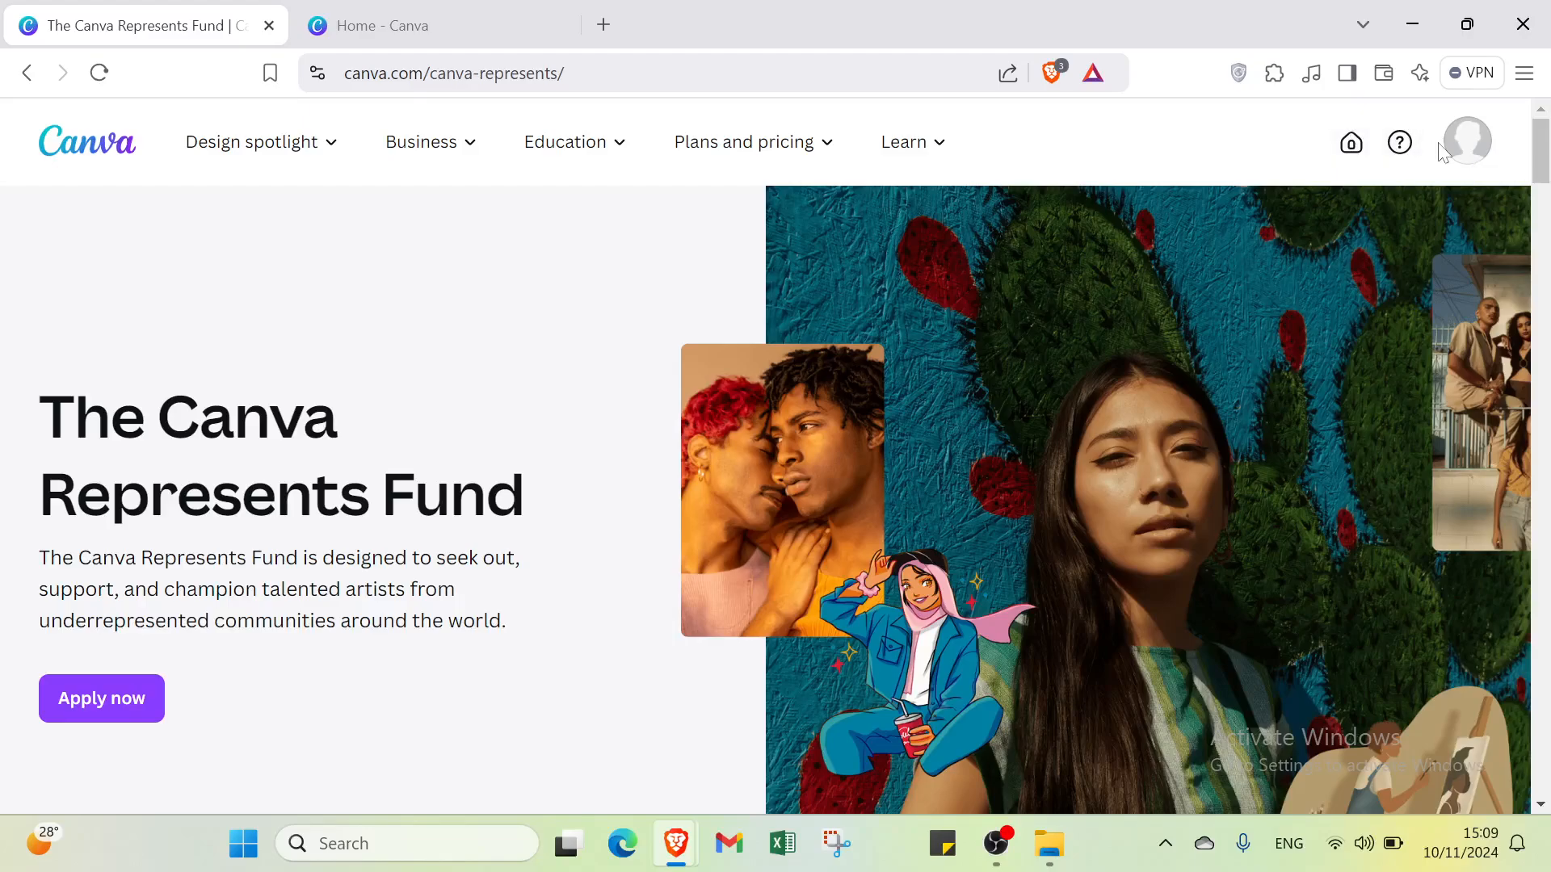
{"action": "left_click", "coordinate": [1474, 157]}
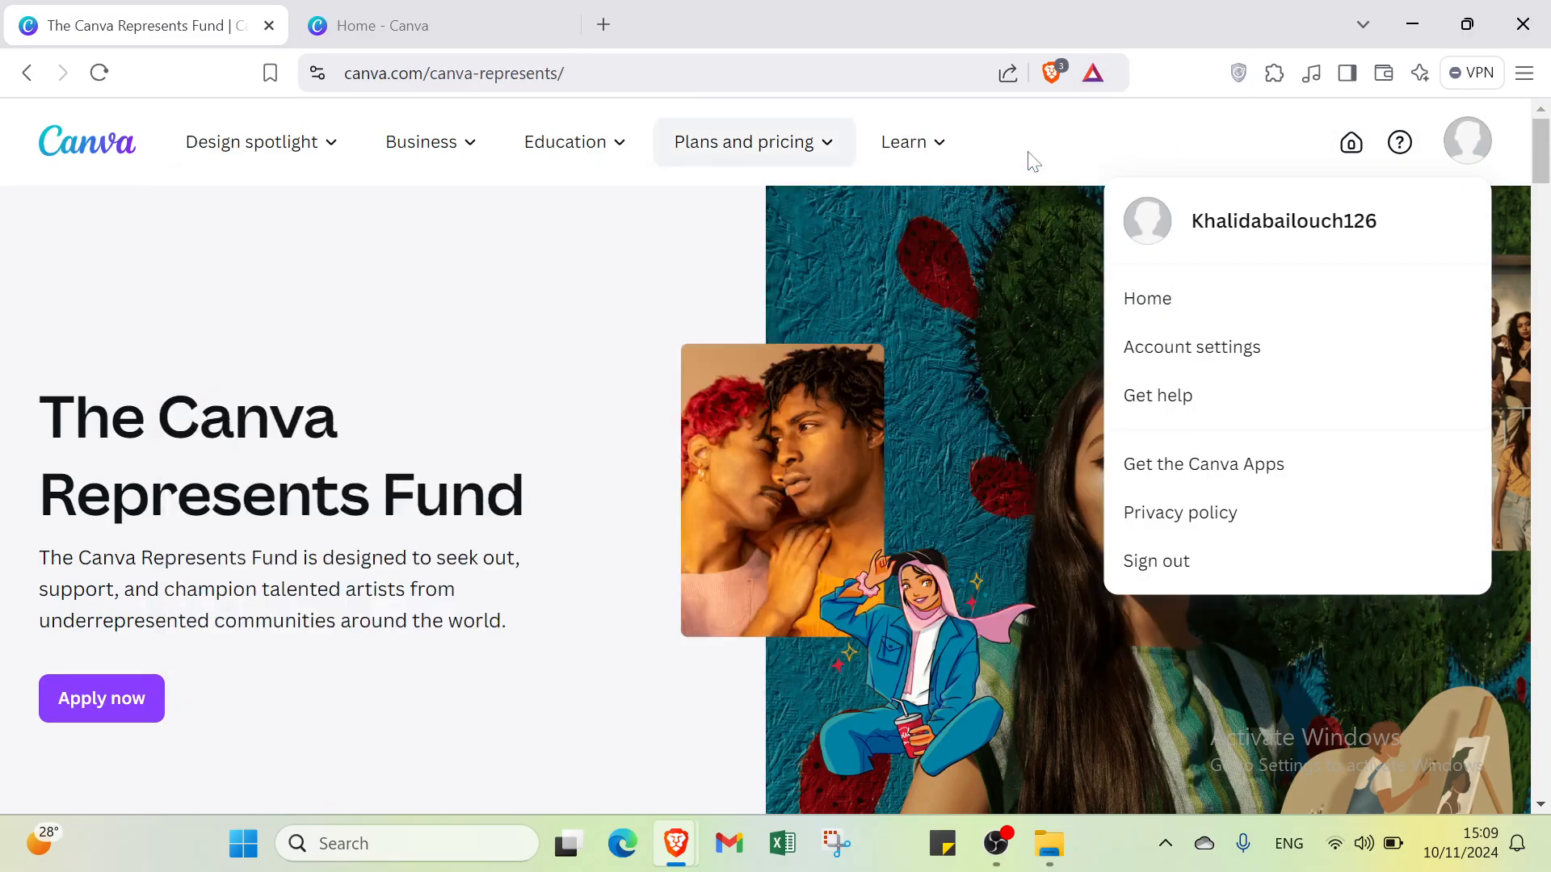
{"action": "left_click", "coordinate": [1055, 149]}
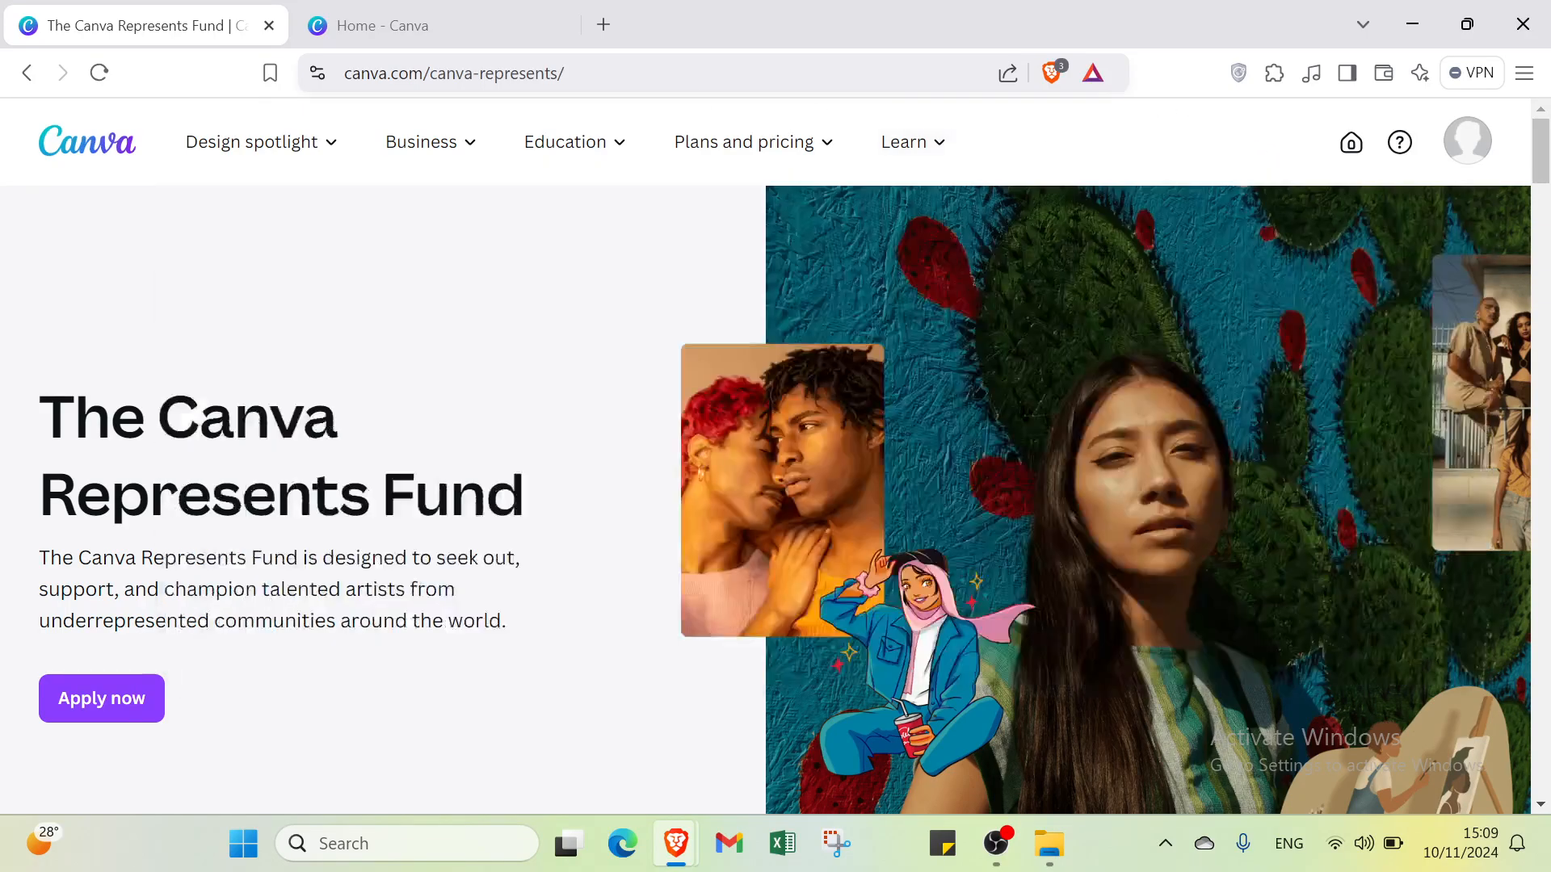
- Switch to the Canva home page and rerun the recent search for "gif"
{"action": "left_click", "coordinate": [478, 24]}
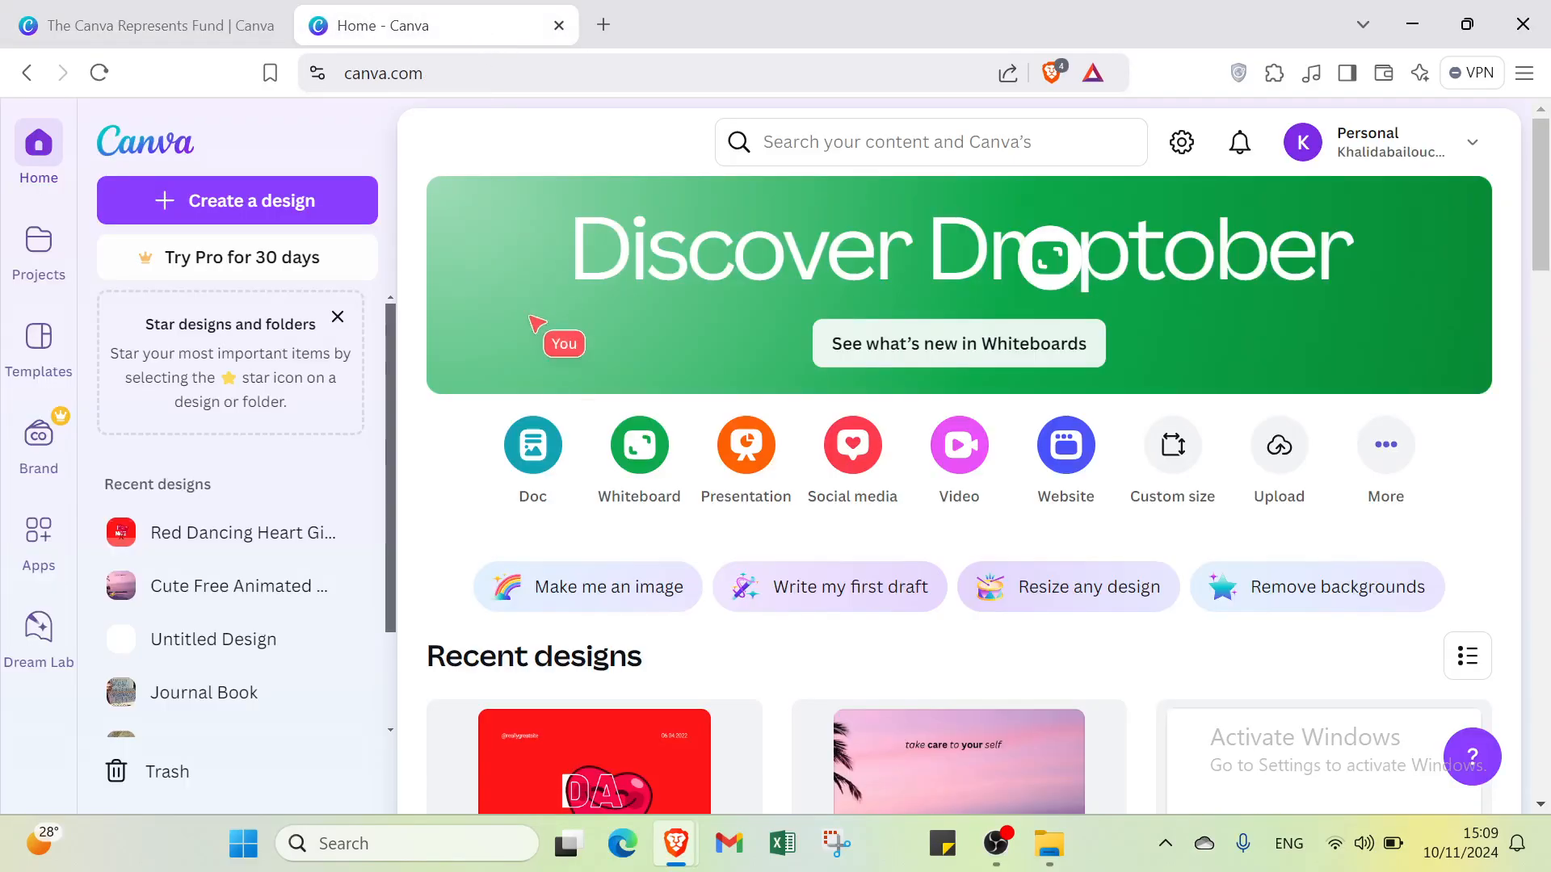
{"action": "left_click", "coordinate": [808, 142]}
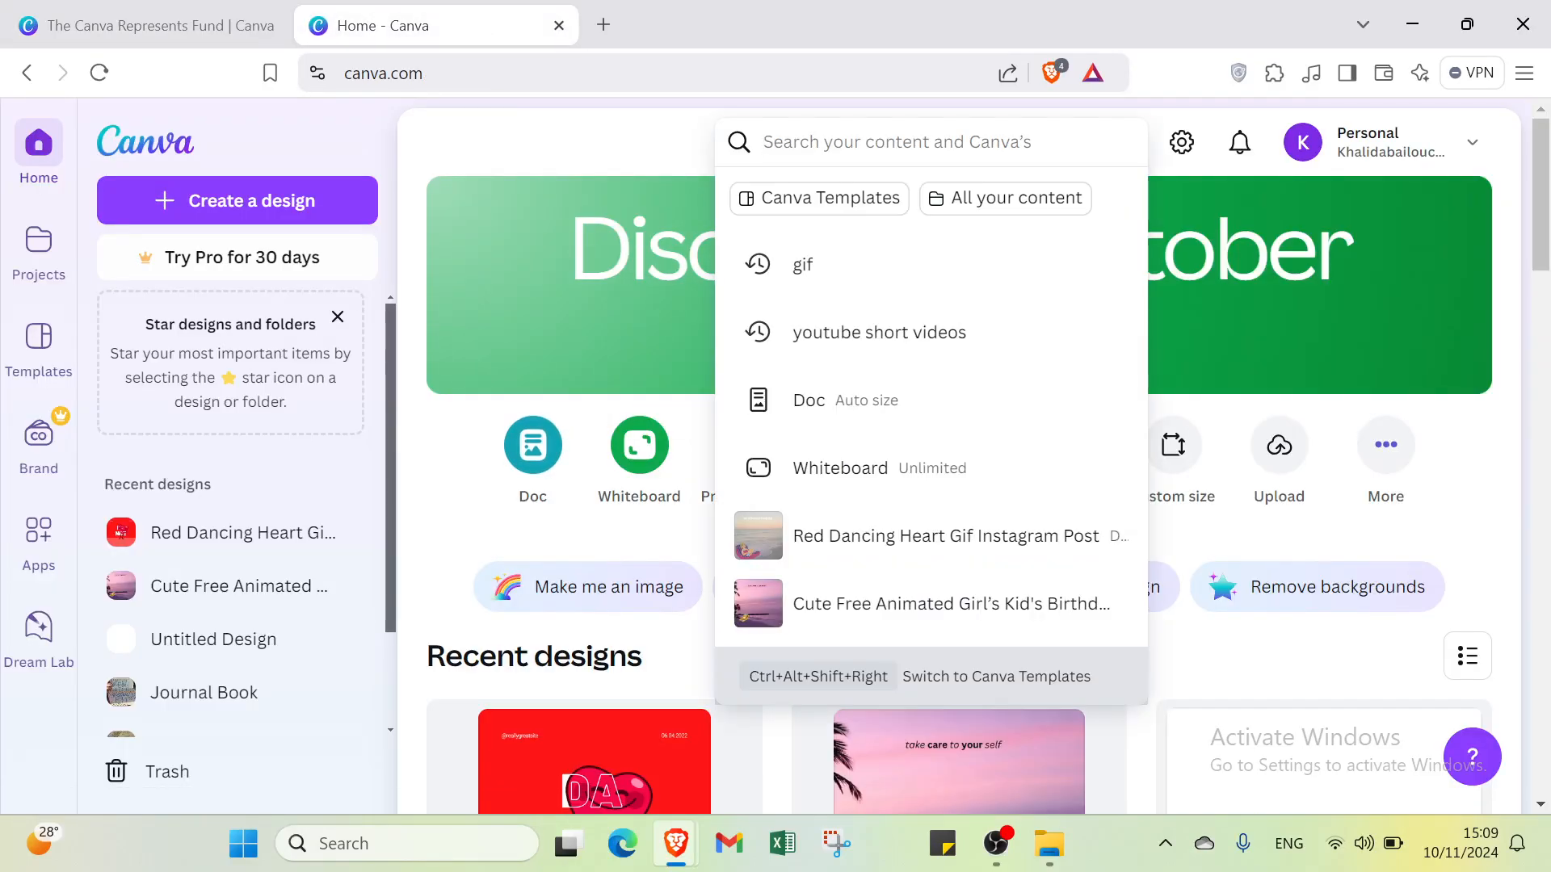
{"action": "left_click", "coordinate": [832, 263]}
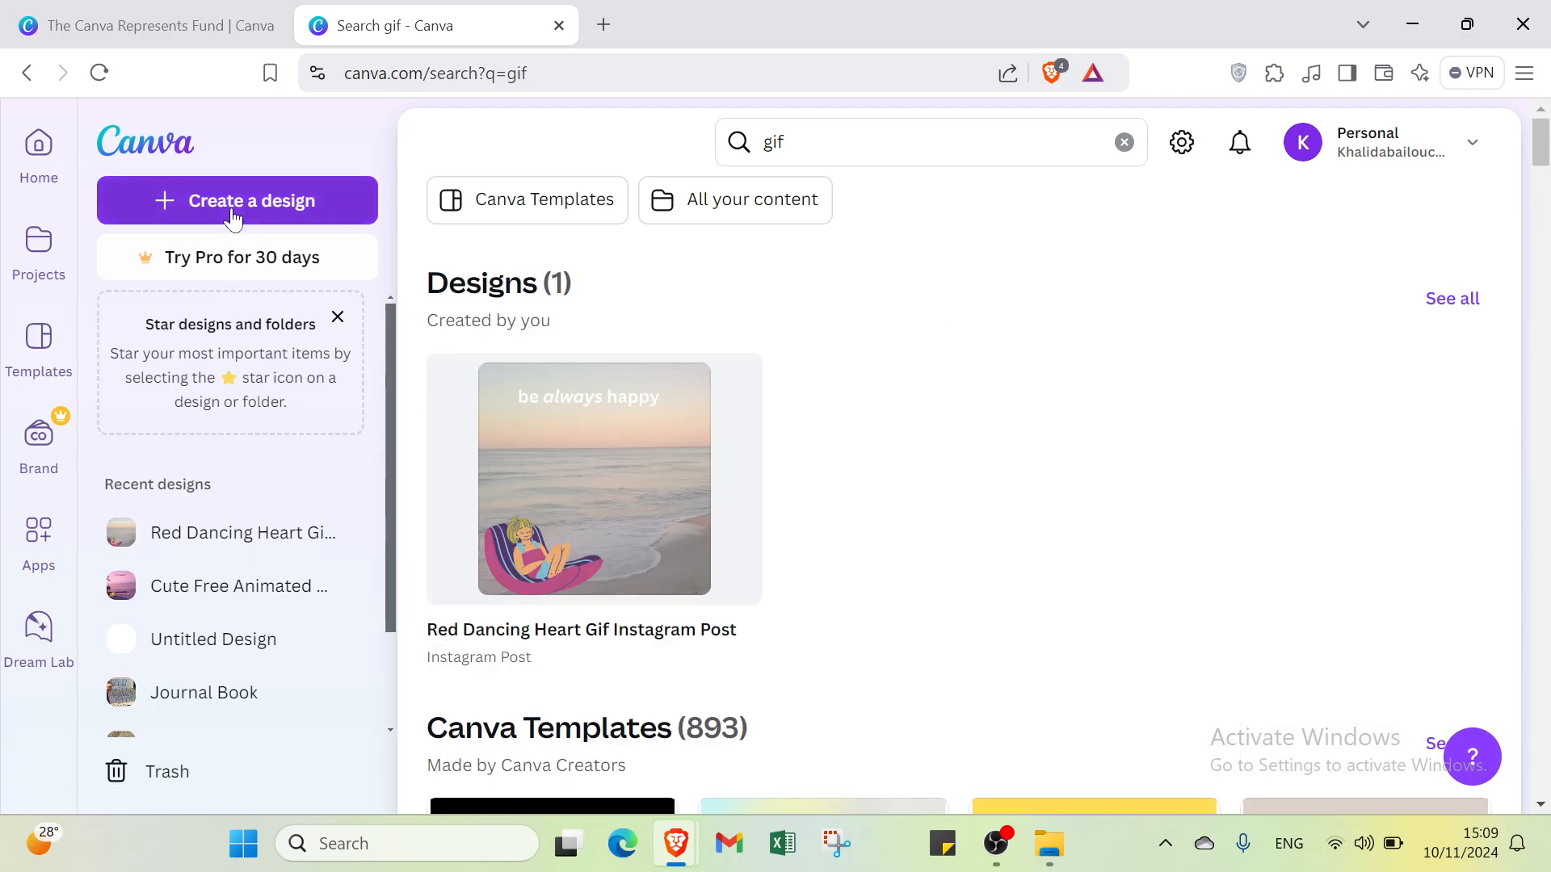
{"action": "left_click", "coordinate": [232, 218]}
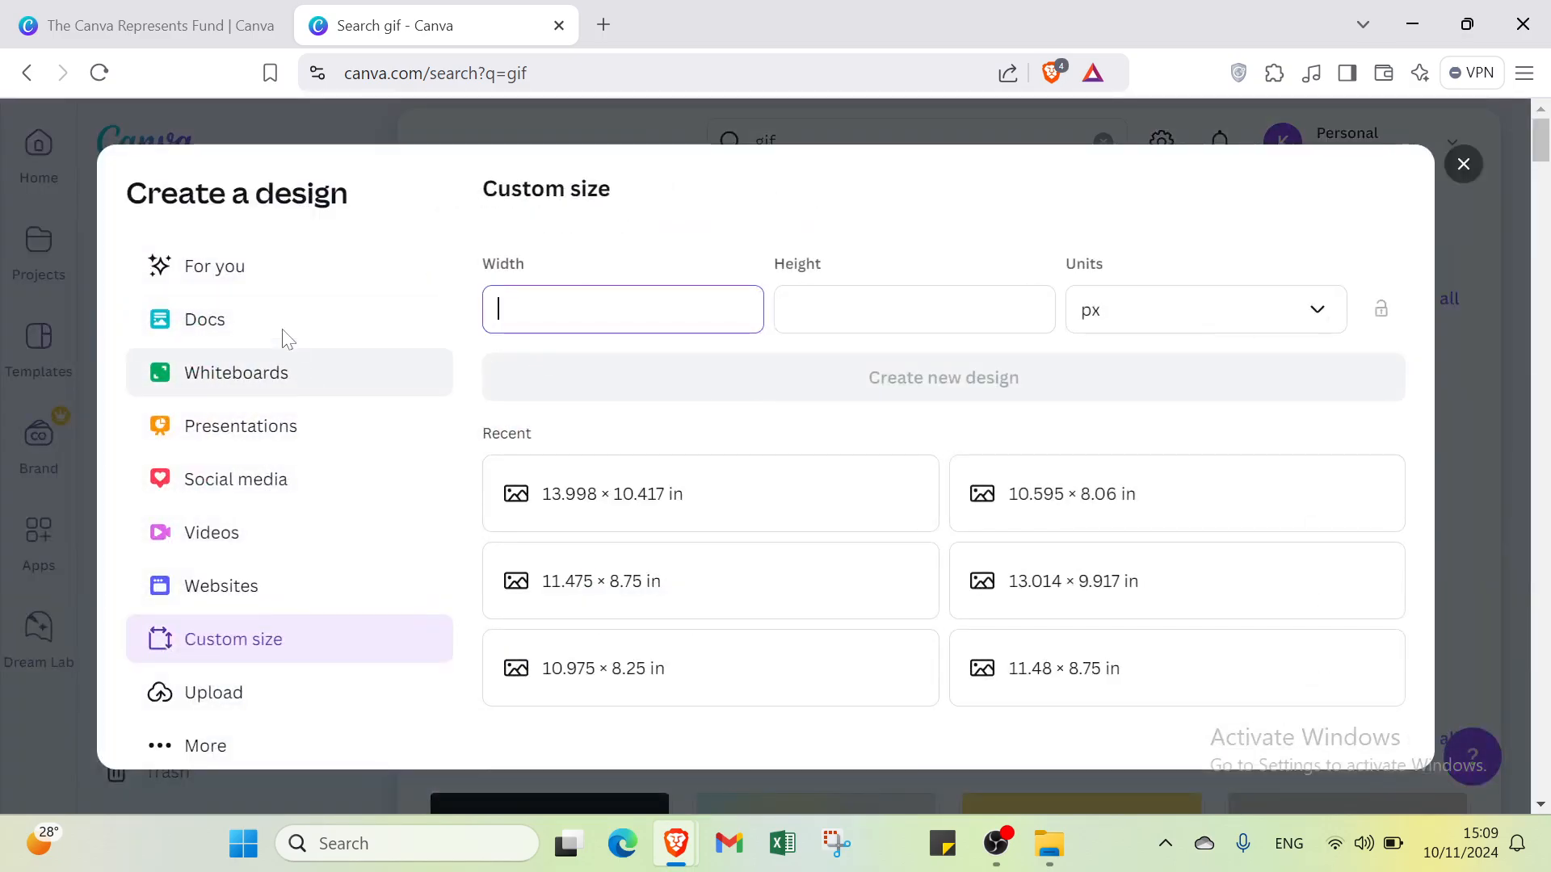
{"action": "left_click", "coordinate": [287, 337]}
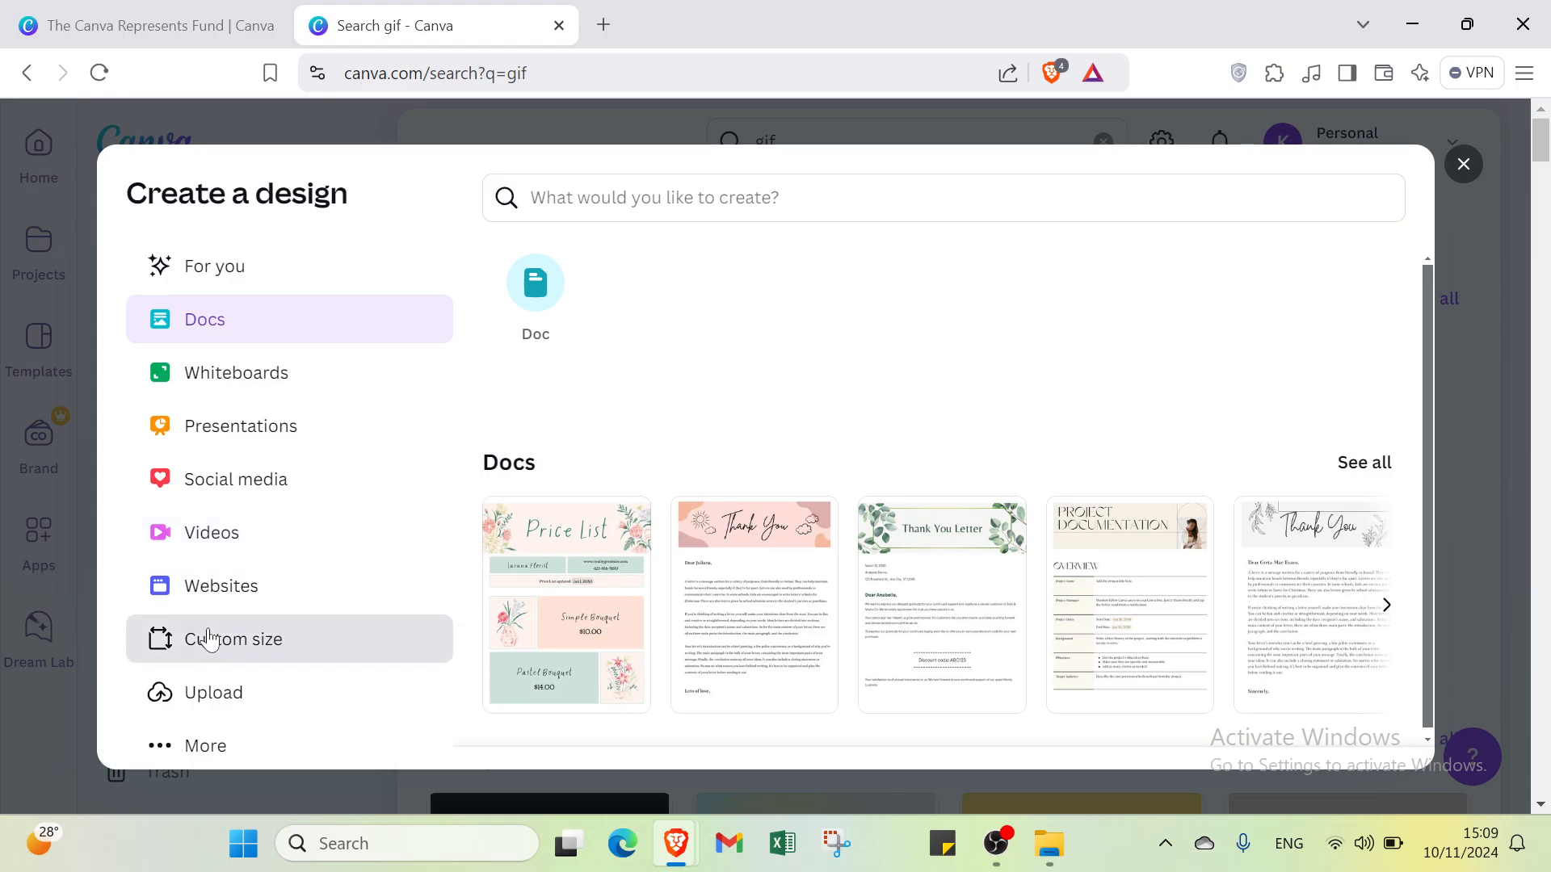
{"action": "left_click", "coordinate": [210, 639]}
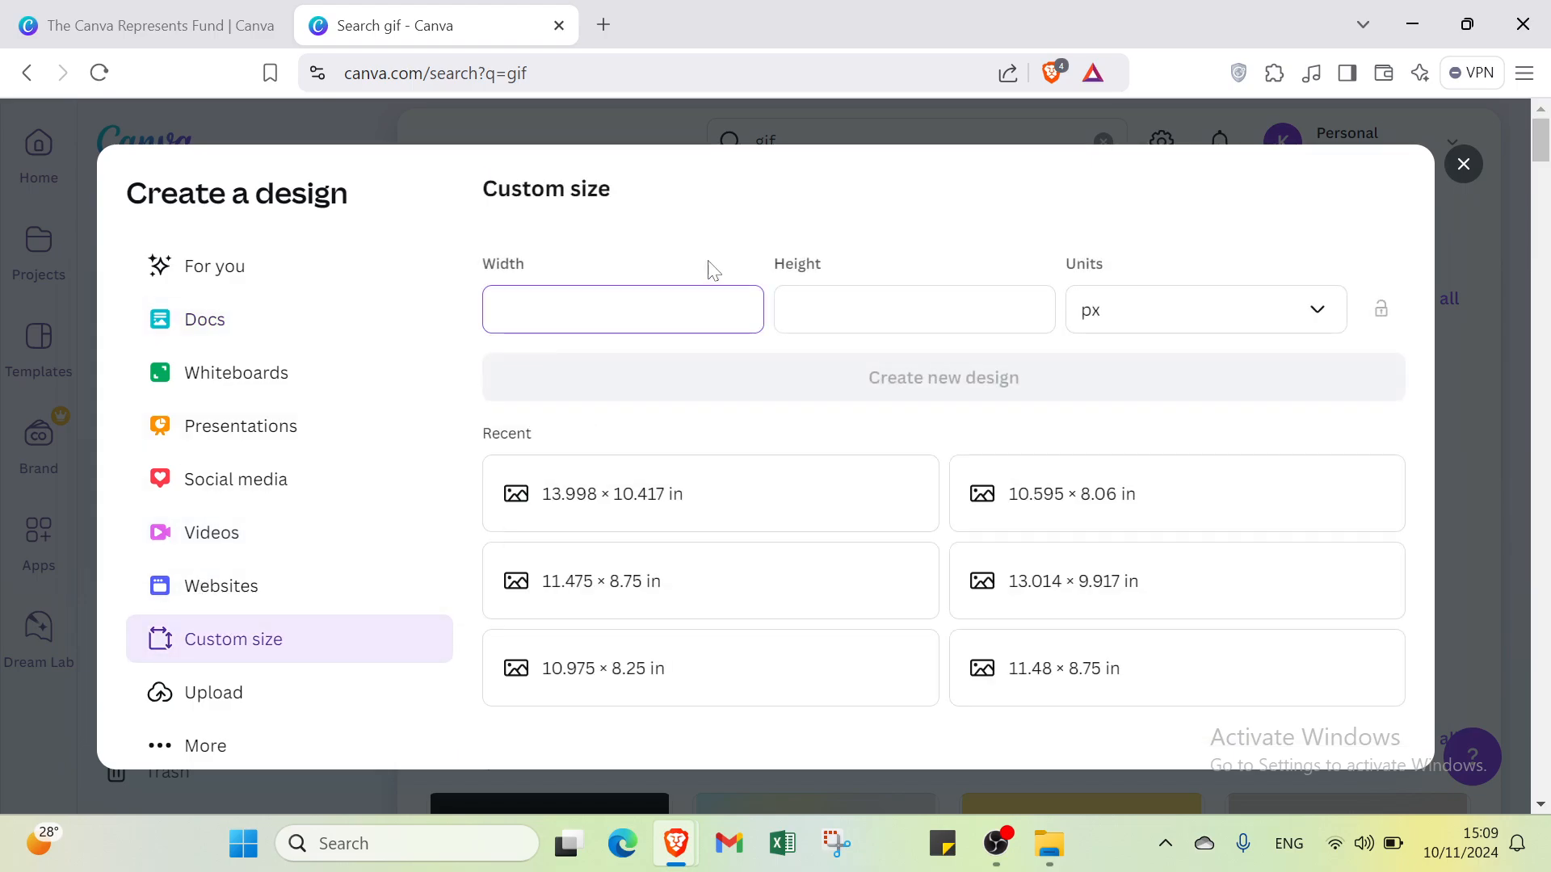
{"action": "left_click", "coordinate": [1187, 299]}
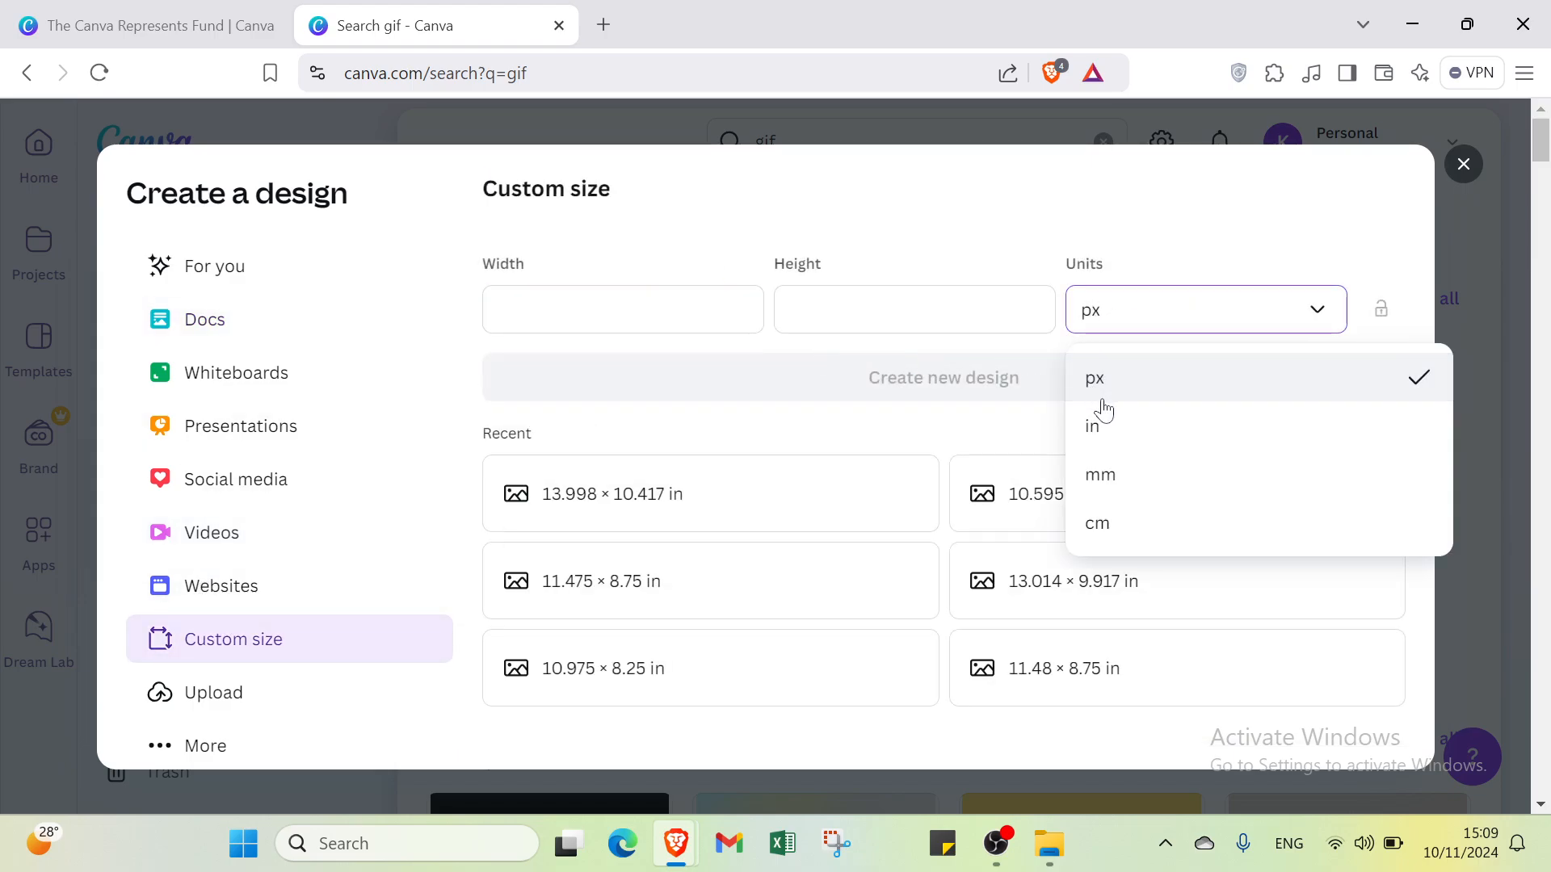
{"action": "left_click", "coordinate": [1463, 166]}
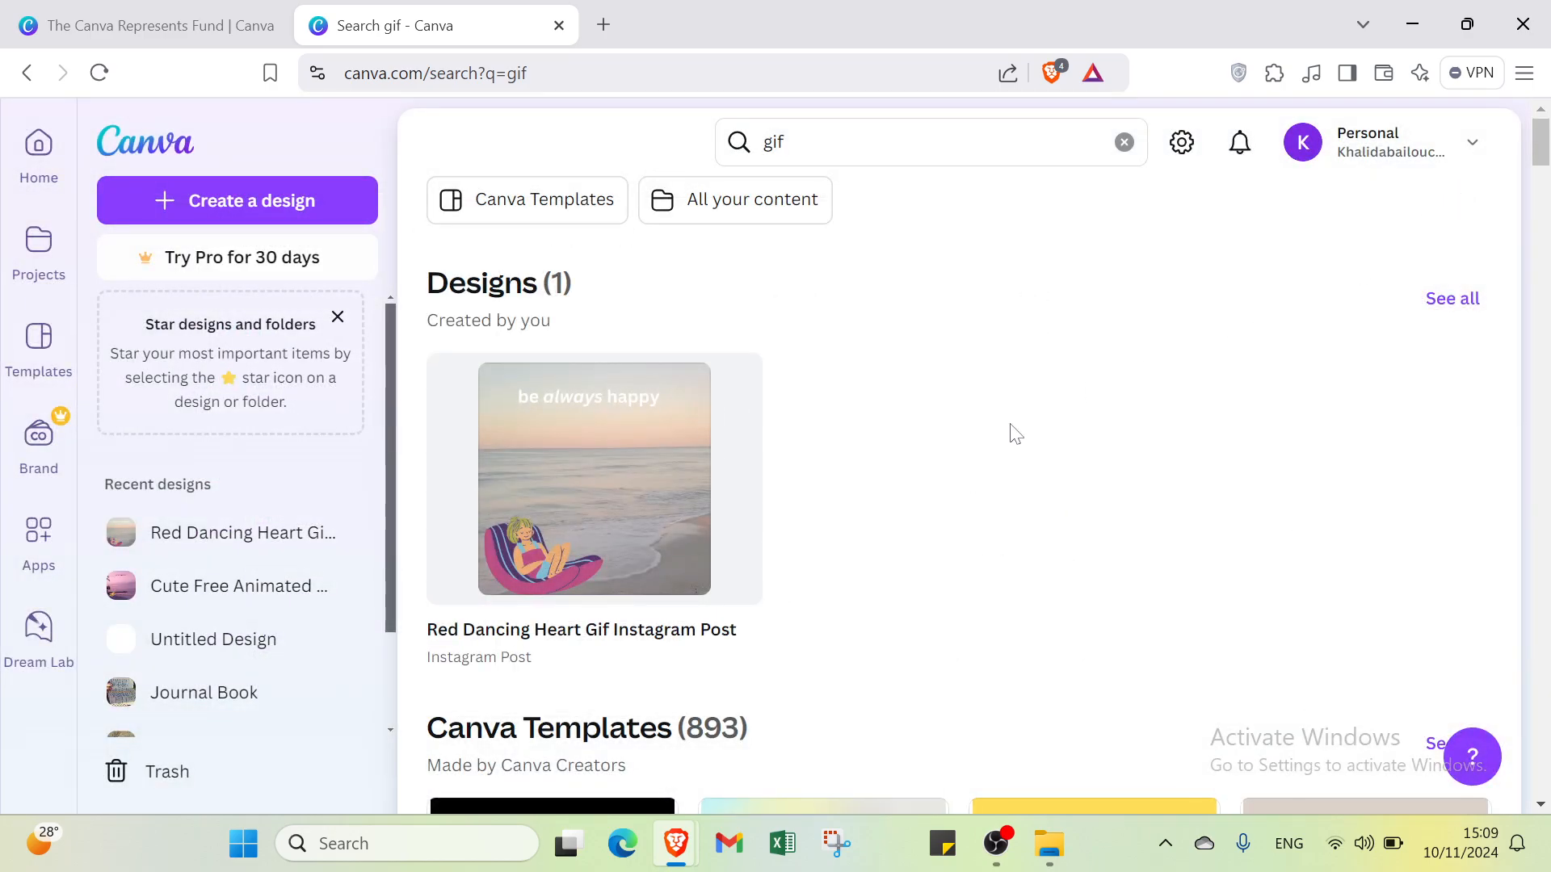
- Show all Canva templates for the "gif" search and browse through them
{"action": "scroll", "coordinate": [907, 487], "scroll_direction": "down", "scroll_amount": 5}
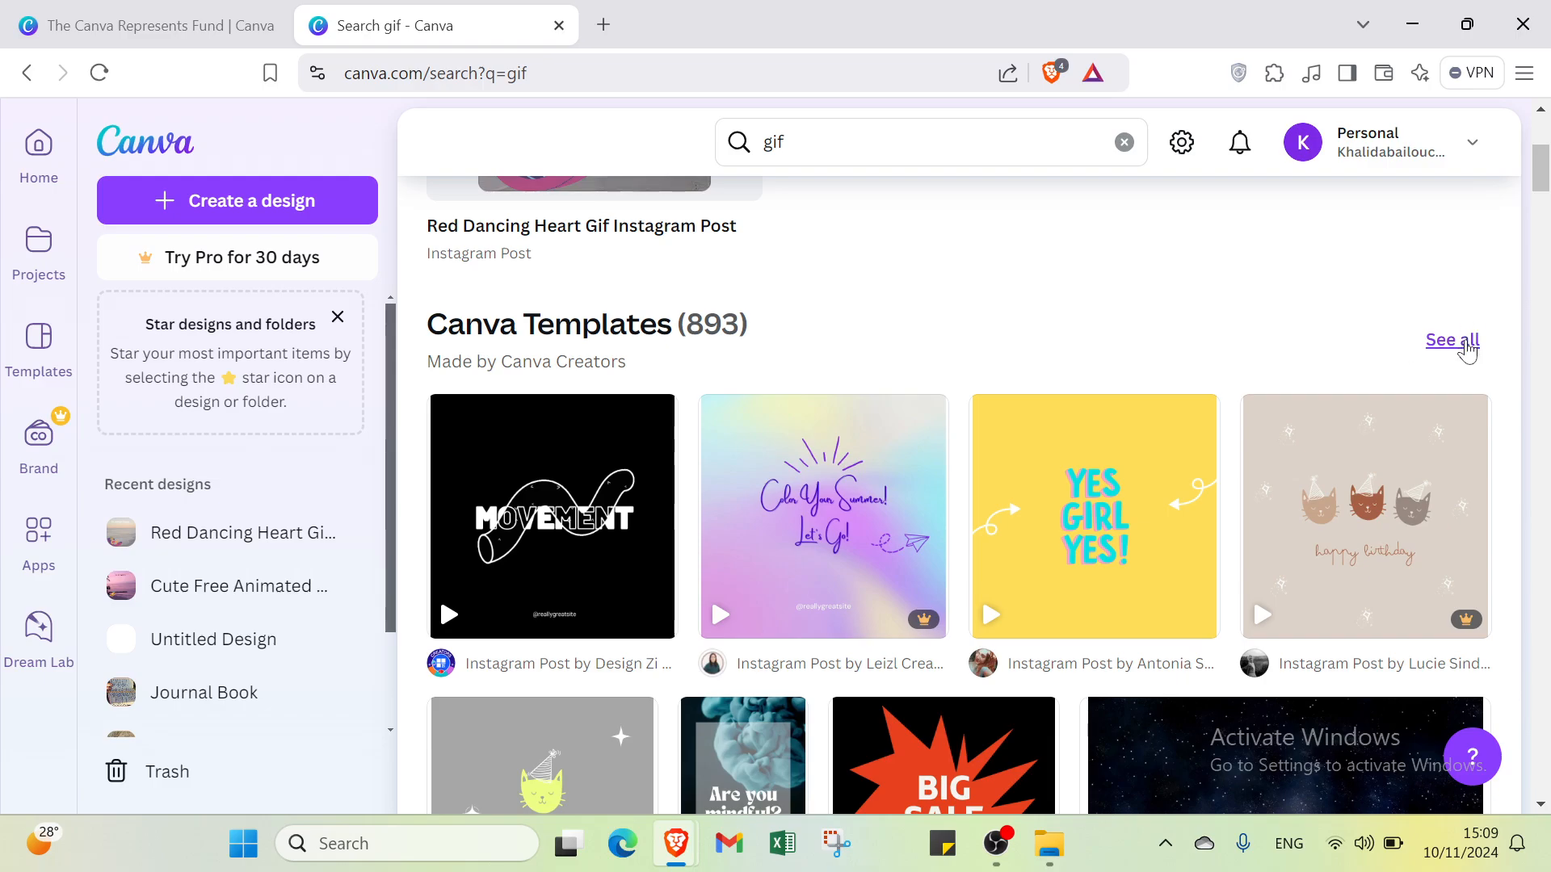
{"action": "left_click", "coordinate": [1465, 345]}
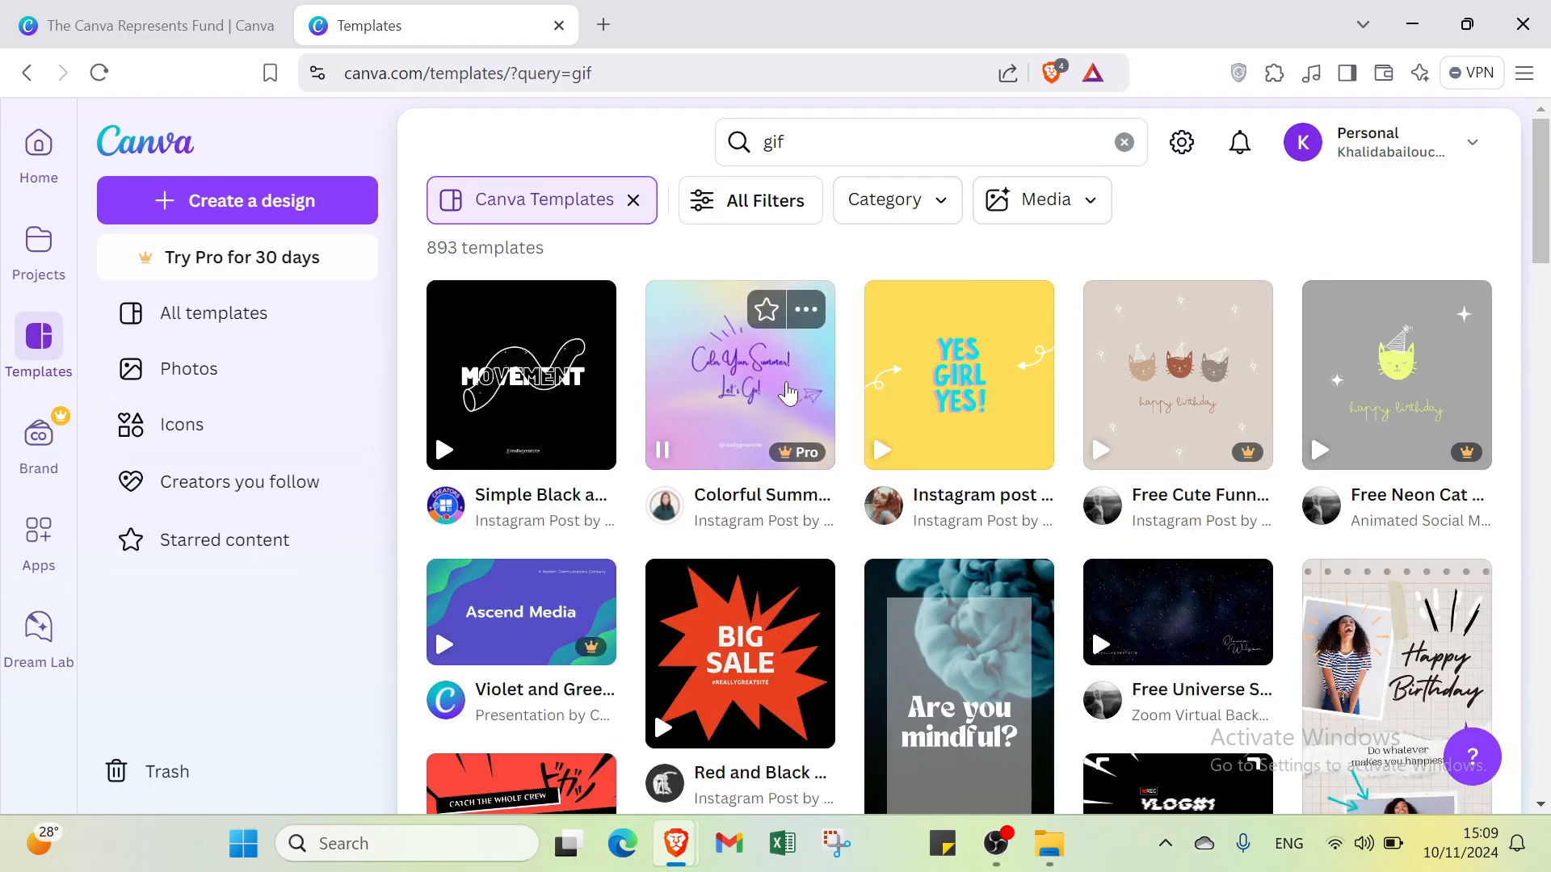
{"action": "scroll", "coordinate": [789, 391], "scroll_direction": "down", "scroll_amount": 3}
{"action": "scroll", "coordinate": [789, 391], "scroll_direction": "down", "scroll_amount": 3}
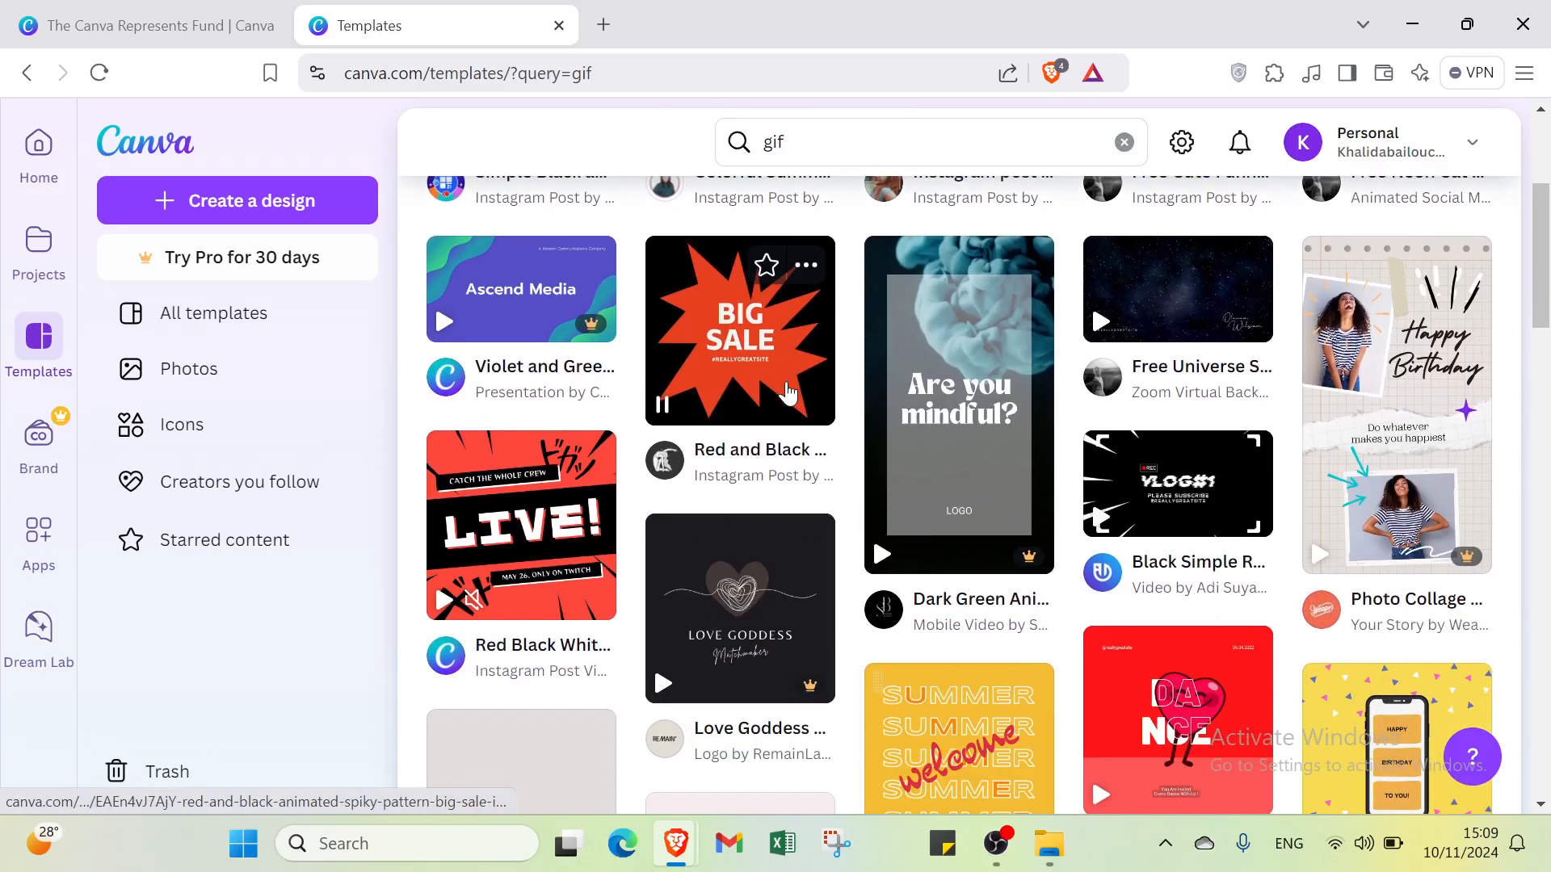
{"action": "scroll", "coordinate": [796, 386], "scroll_direction": "up", "scroll_amount": 6}
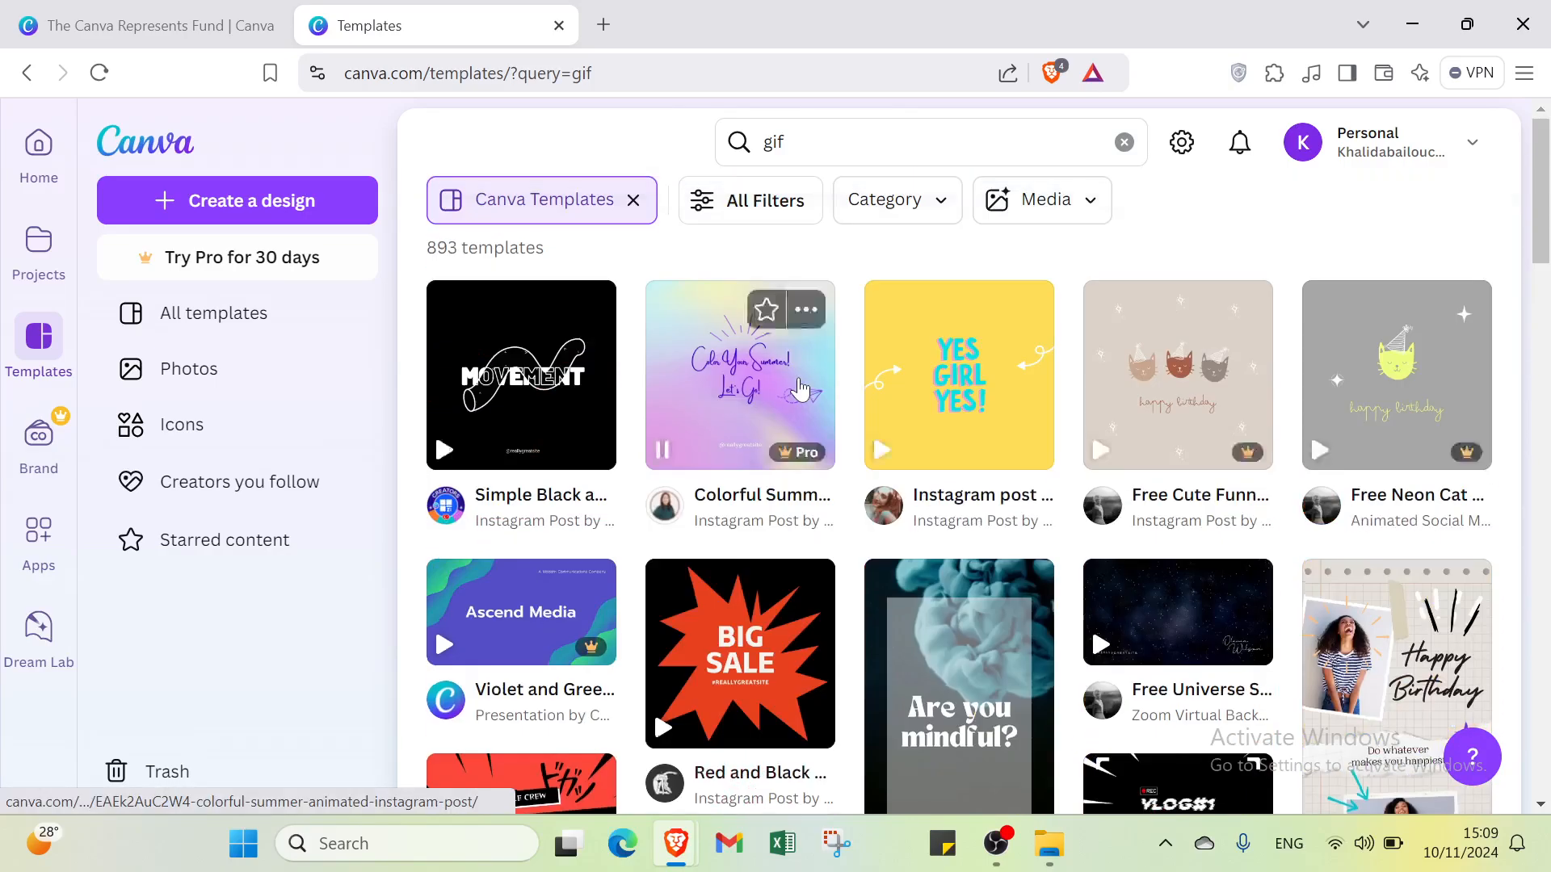
- Open all filters for the "gif" templates and examine the options under the Business and Social Media categories
{"action": "left_click", "coordinate": [753, 209]}
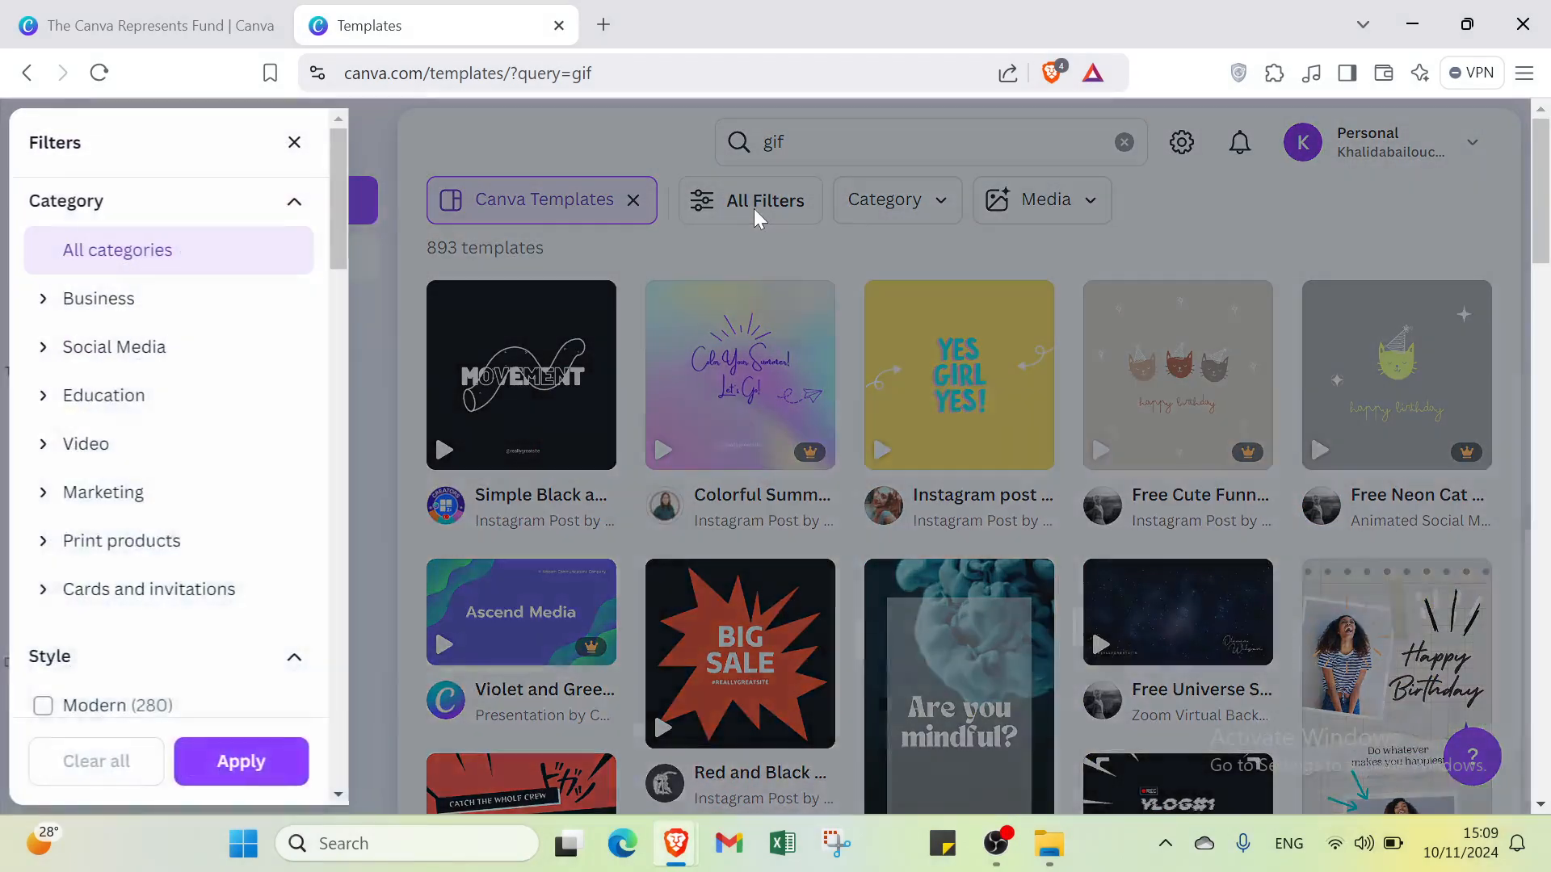
{"action": "left_click", "coordinate": [171, 303]}
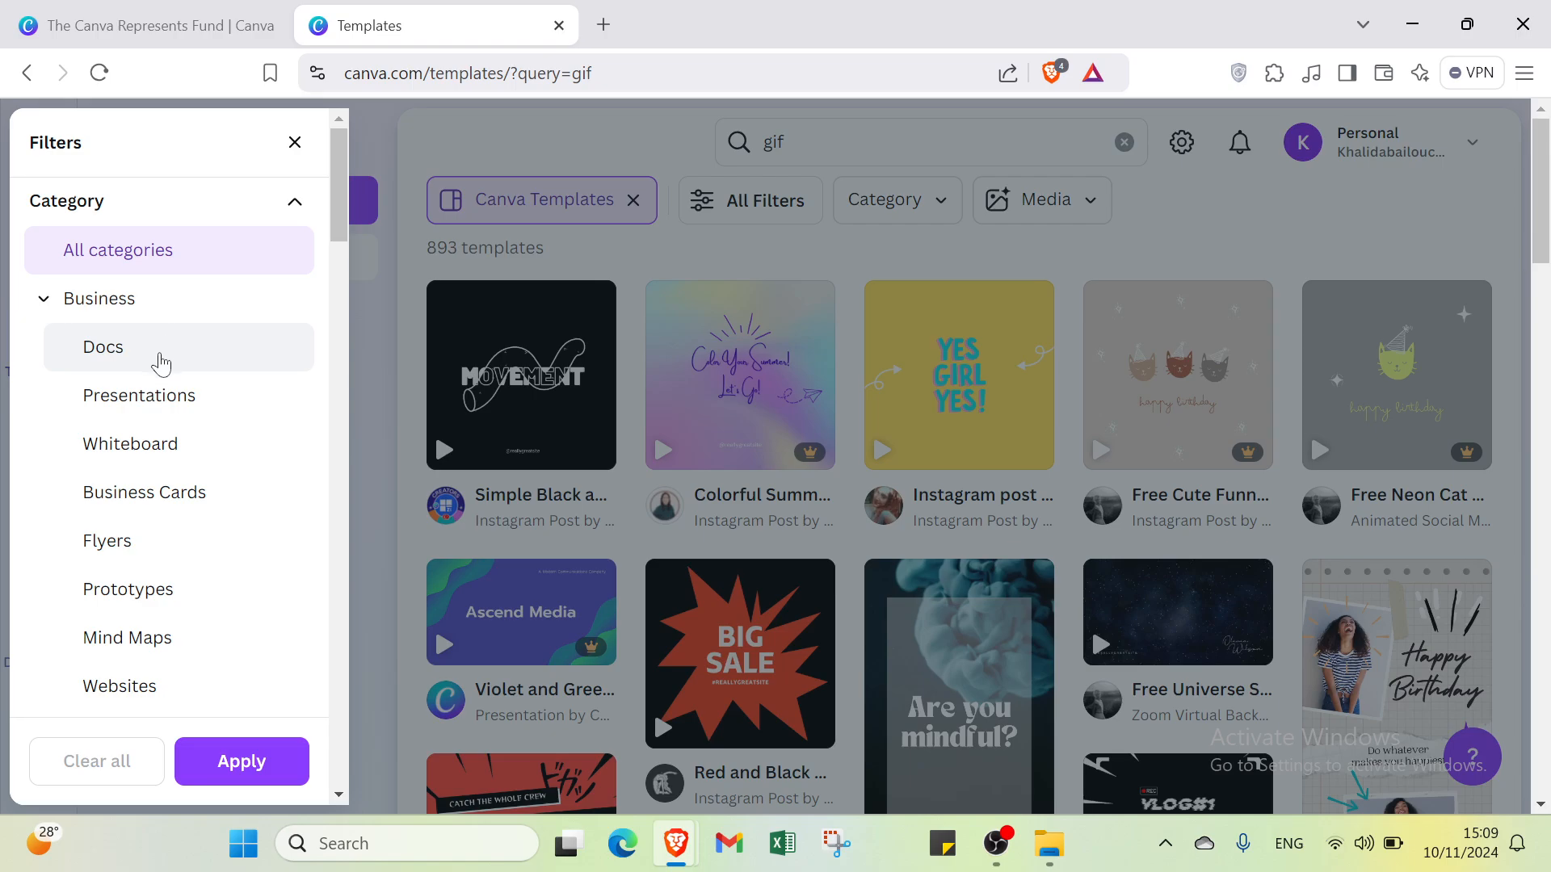
{"action": "scroll", "coordinate": [169, 391], "scroll_direction": "down", "scroll_amount": 3}
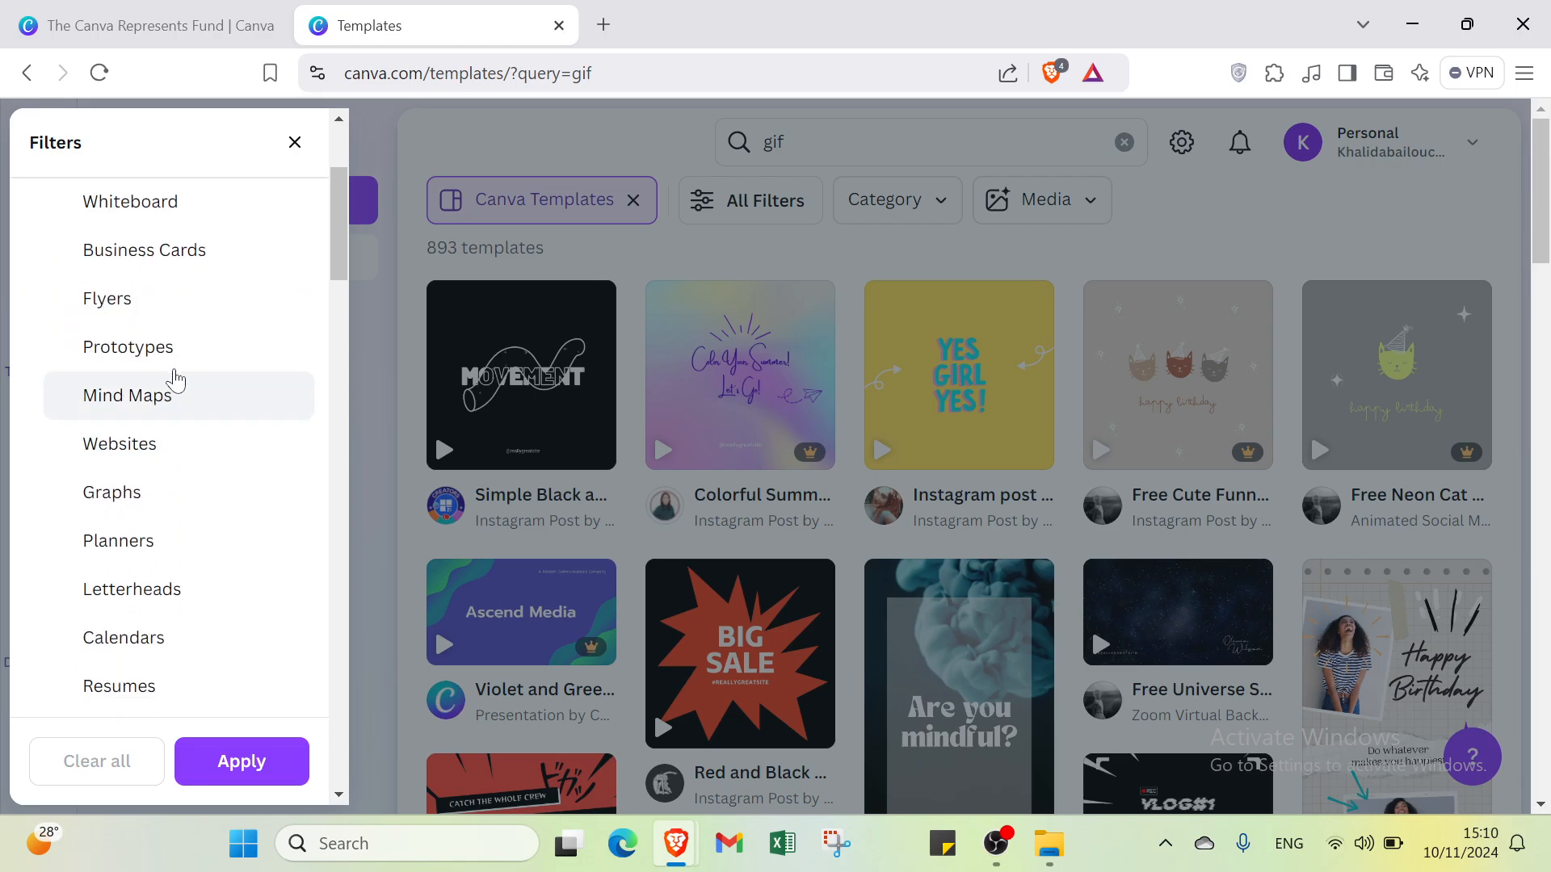
{"action": "scroll", "coordinate": [172, 450], "scroll_direction": "down", "scroll_amount": 3}
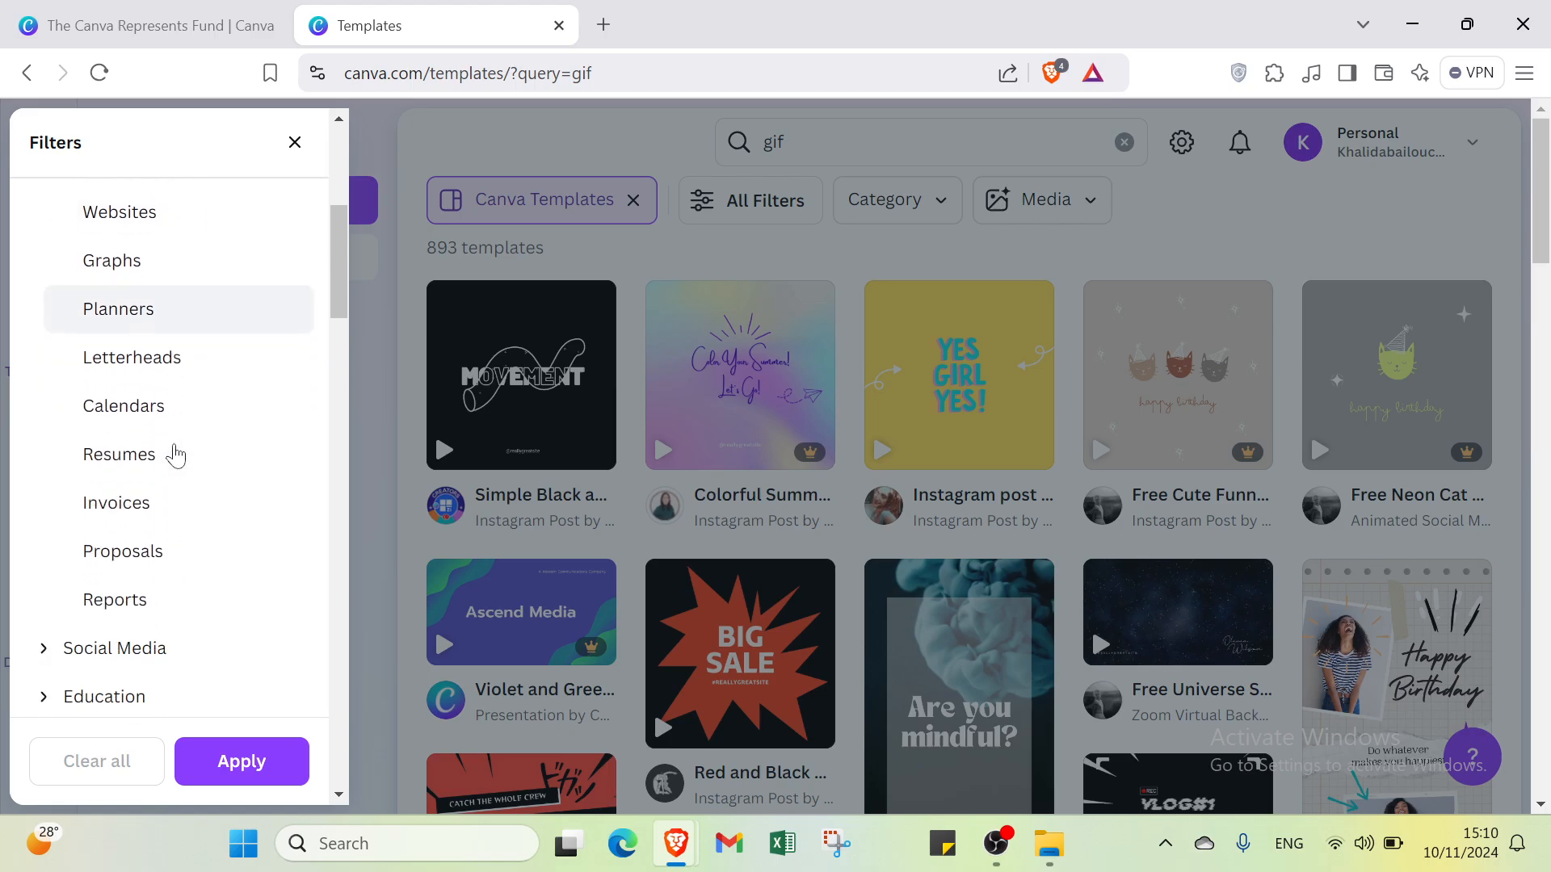
{"action": "scroll", "coordinate": [133, 477], "scroll_direction": "down", "scroll_amount": 2}
{"action": "left_click", "coordinate": [129, 483]}
{"action": "scroll", "coordinate": [141, 396], "scroll_direction": "down", "scroll_amount": 3}
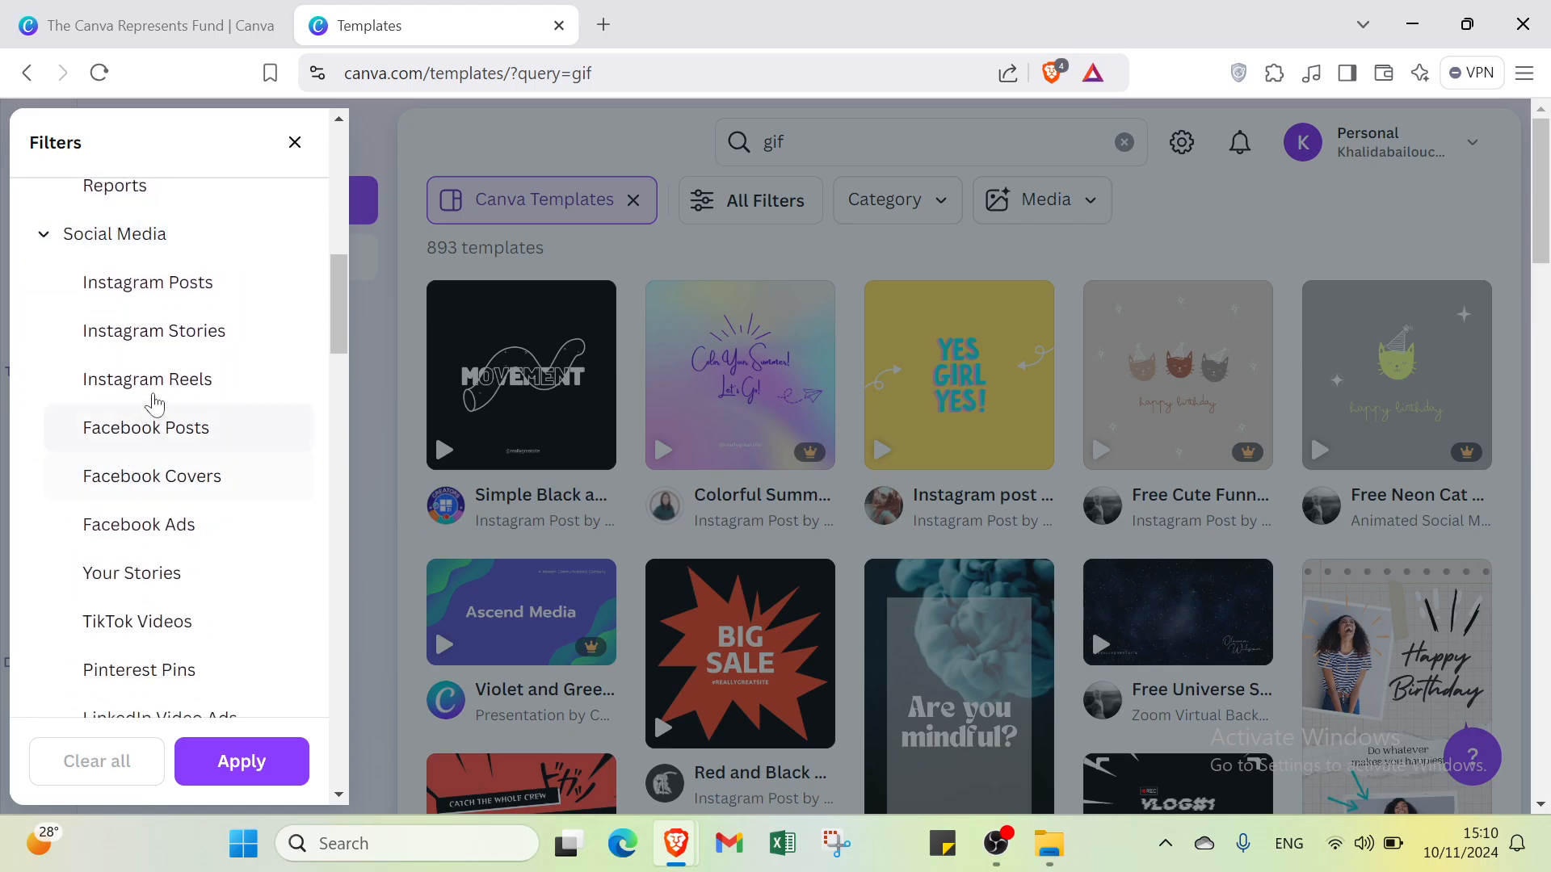
{"action": "scroll", "coordinate": [153, 371], "scroll_direction": "down", "scroll_amount": 6}
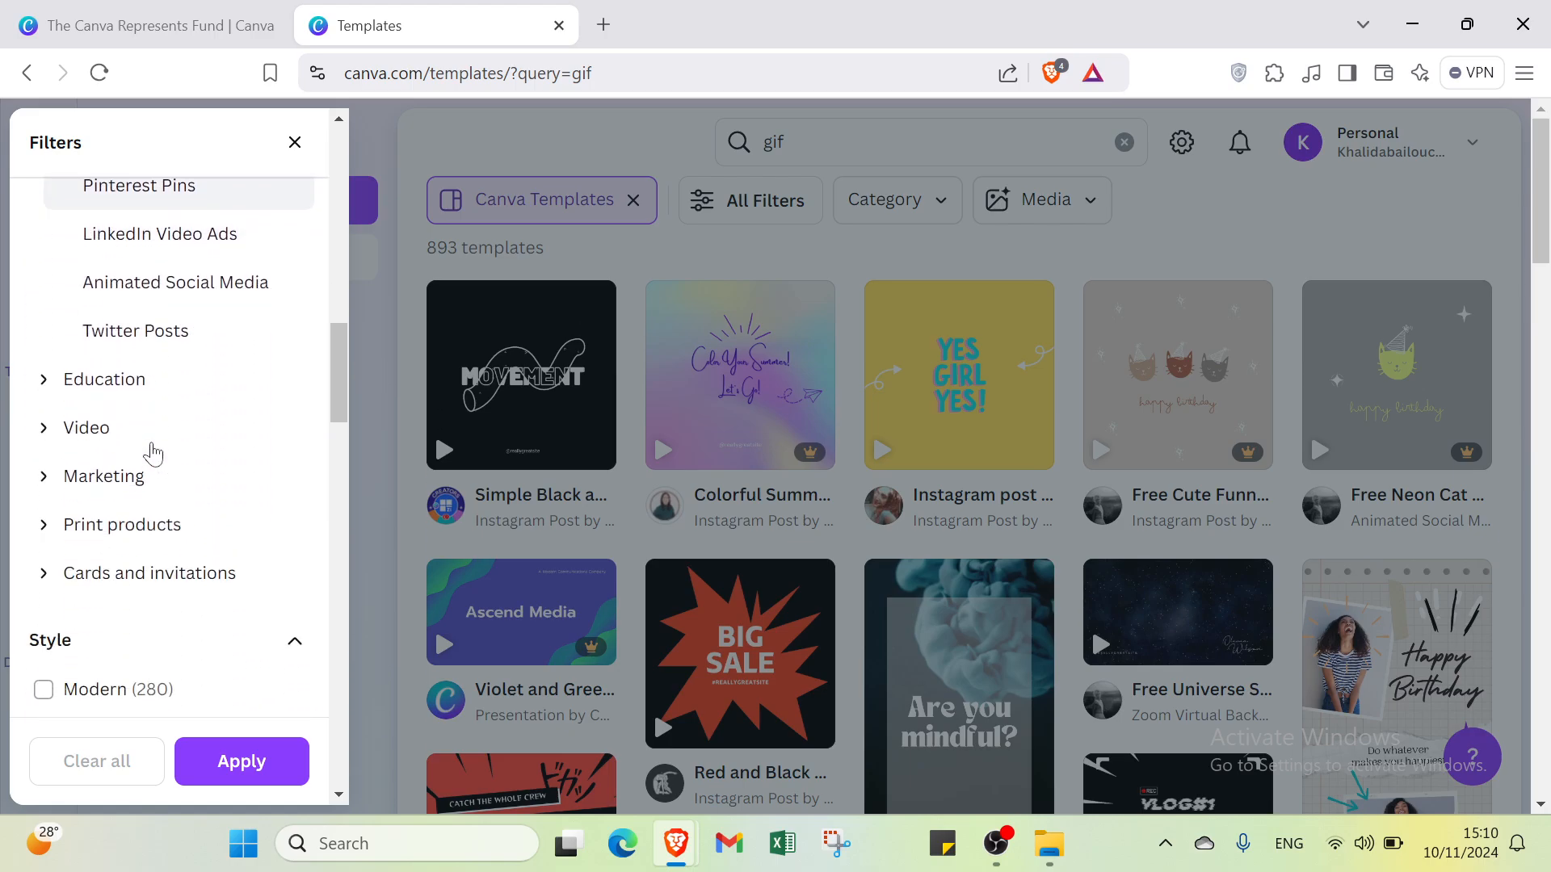
- Expand the Education, Video and Marketing categories in the filters and examine their options
{"action": "left_click", "coordinate": [145, 391]}
{"action": "scroll", "coordinate": [145, 412], "scroll_direction": "down", "scroll_amount": 3}
{"action": "left_click", "coordinate": [125, 331]}
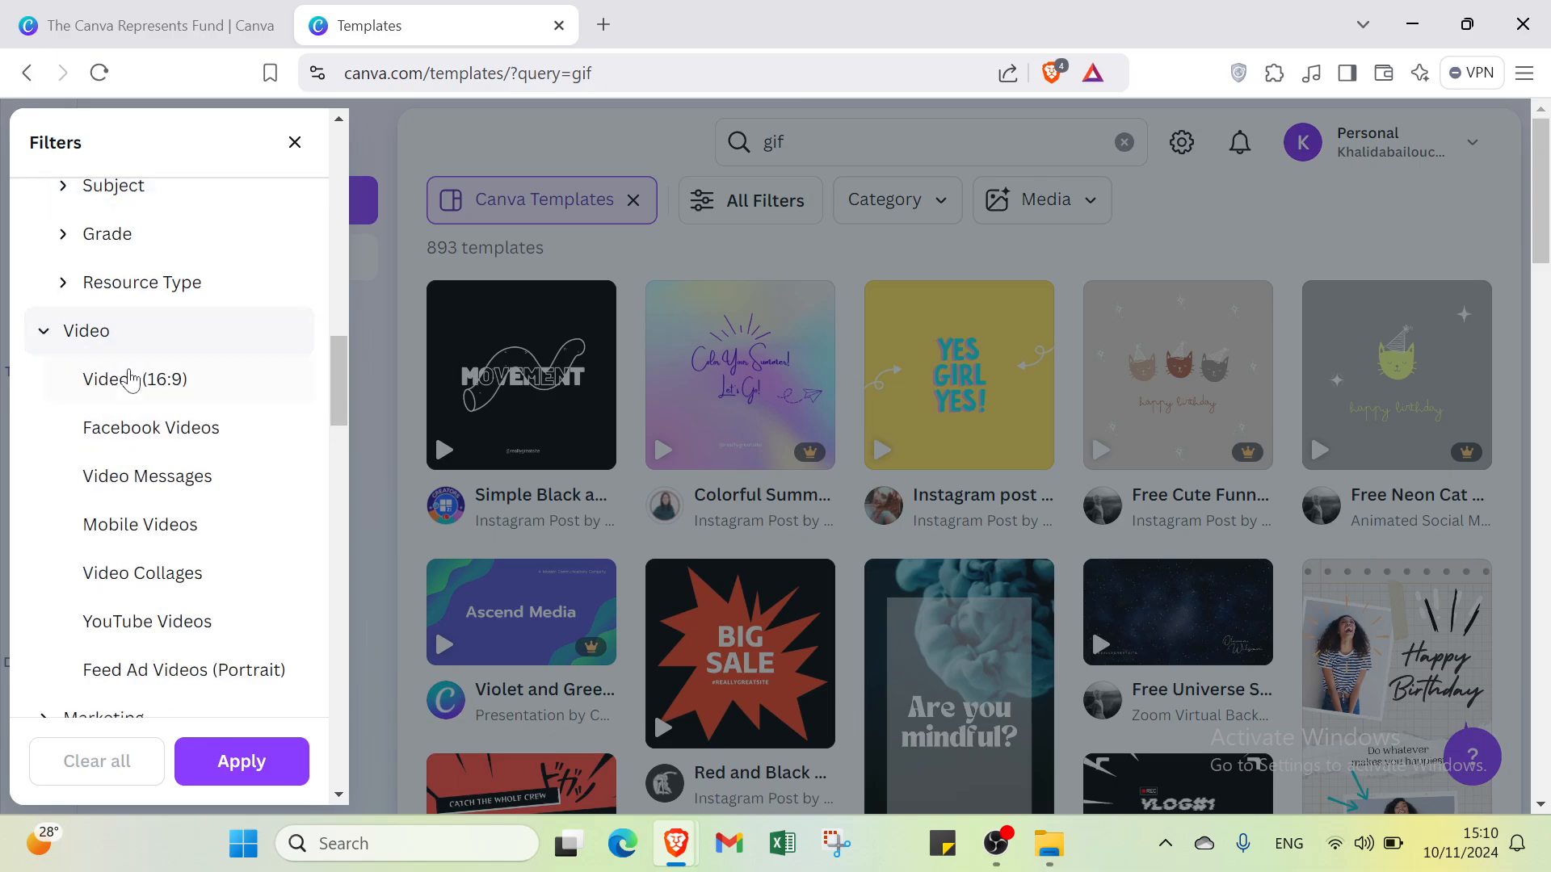
{"action": "scroll", "coordinate": [132, 379], "scroll_direction": "down", "scroll_amount": 3}
{"action": "left_click", "coordinate": [121, 475]}
{"action": "scroll", "coordinate": [121, 462], "scroll_direction": "down", "scroll_amount": 10}
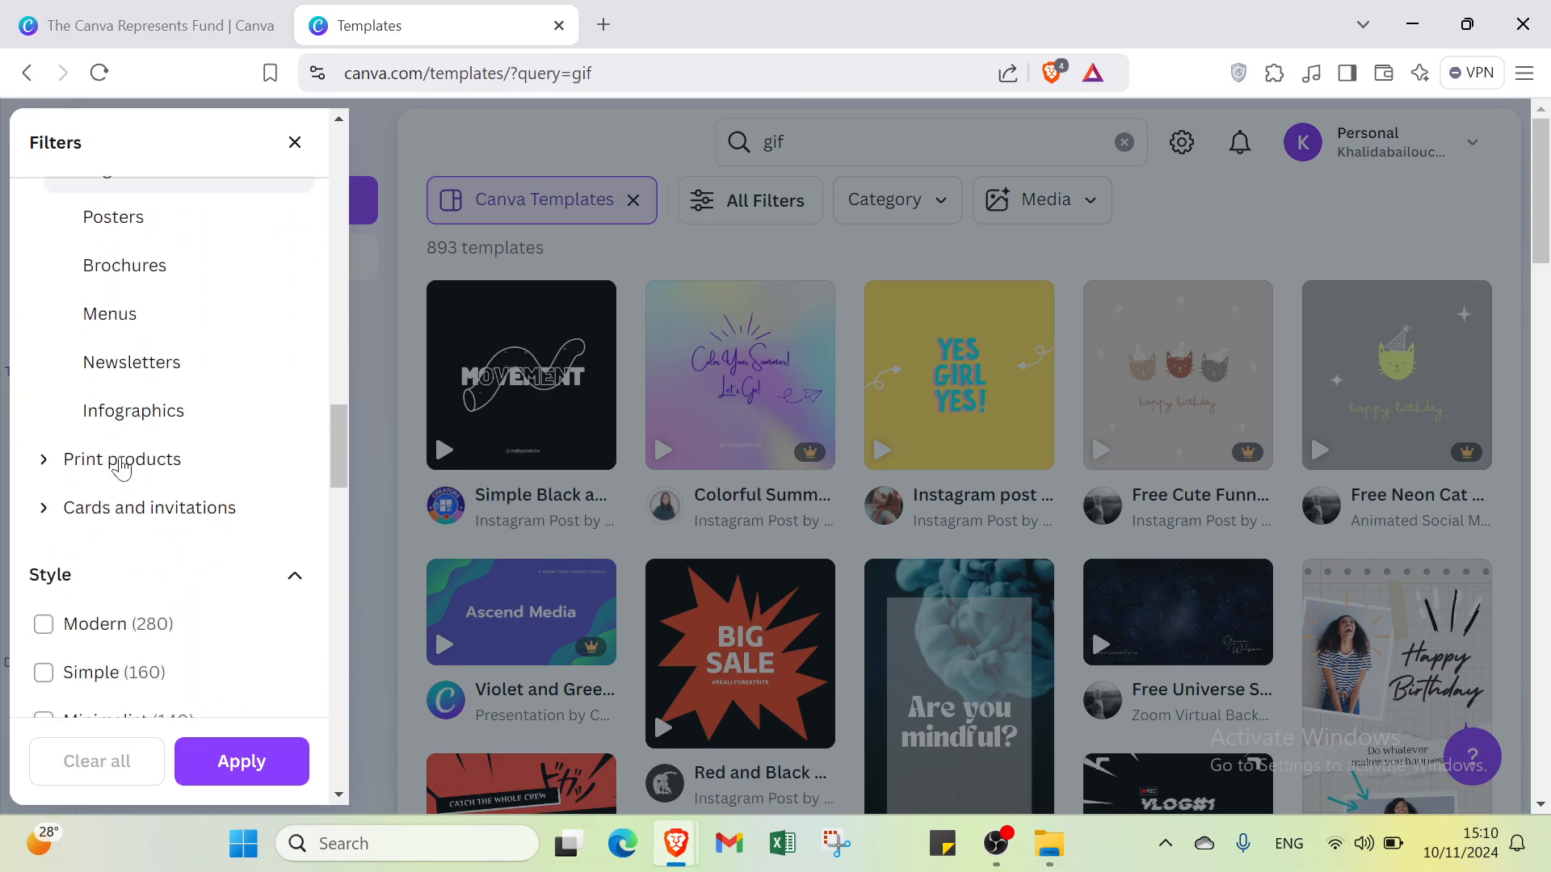
- Apply the Free price filter to the "gif" template results
{"action": "scroll", "coordinate": [122, 466], "scroll_direction": "down", "scroll_amount": 9}
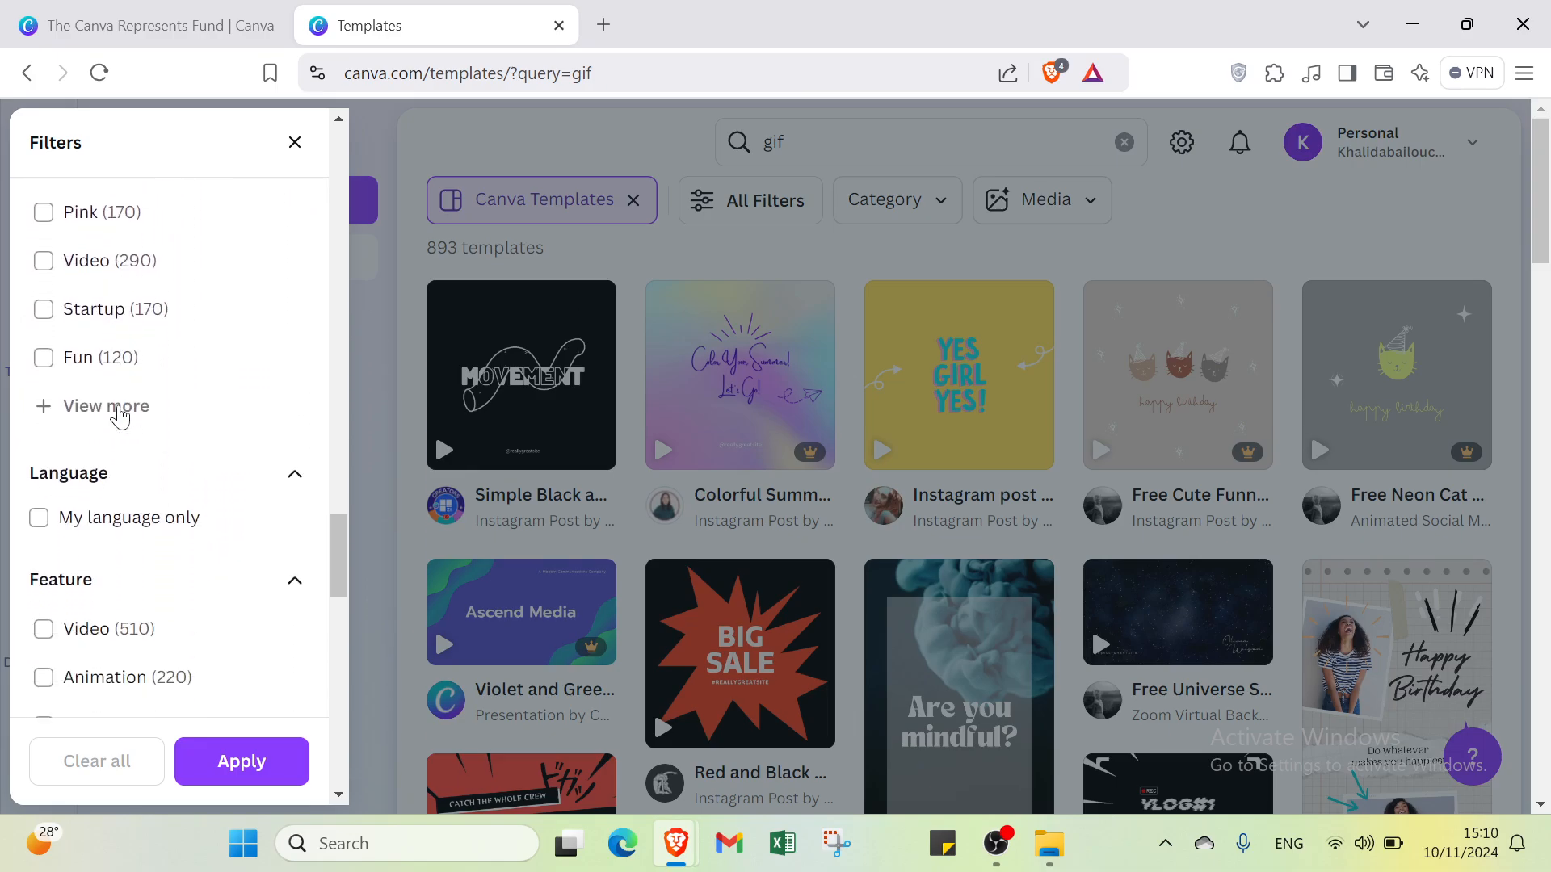
{"action": "scroll", "coordinate": [122, 398], "scroll_direction": "down", "scroll_amount": 8}
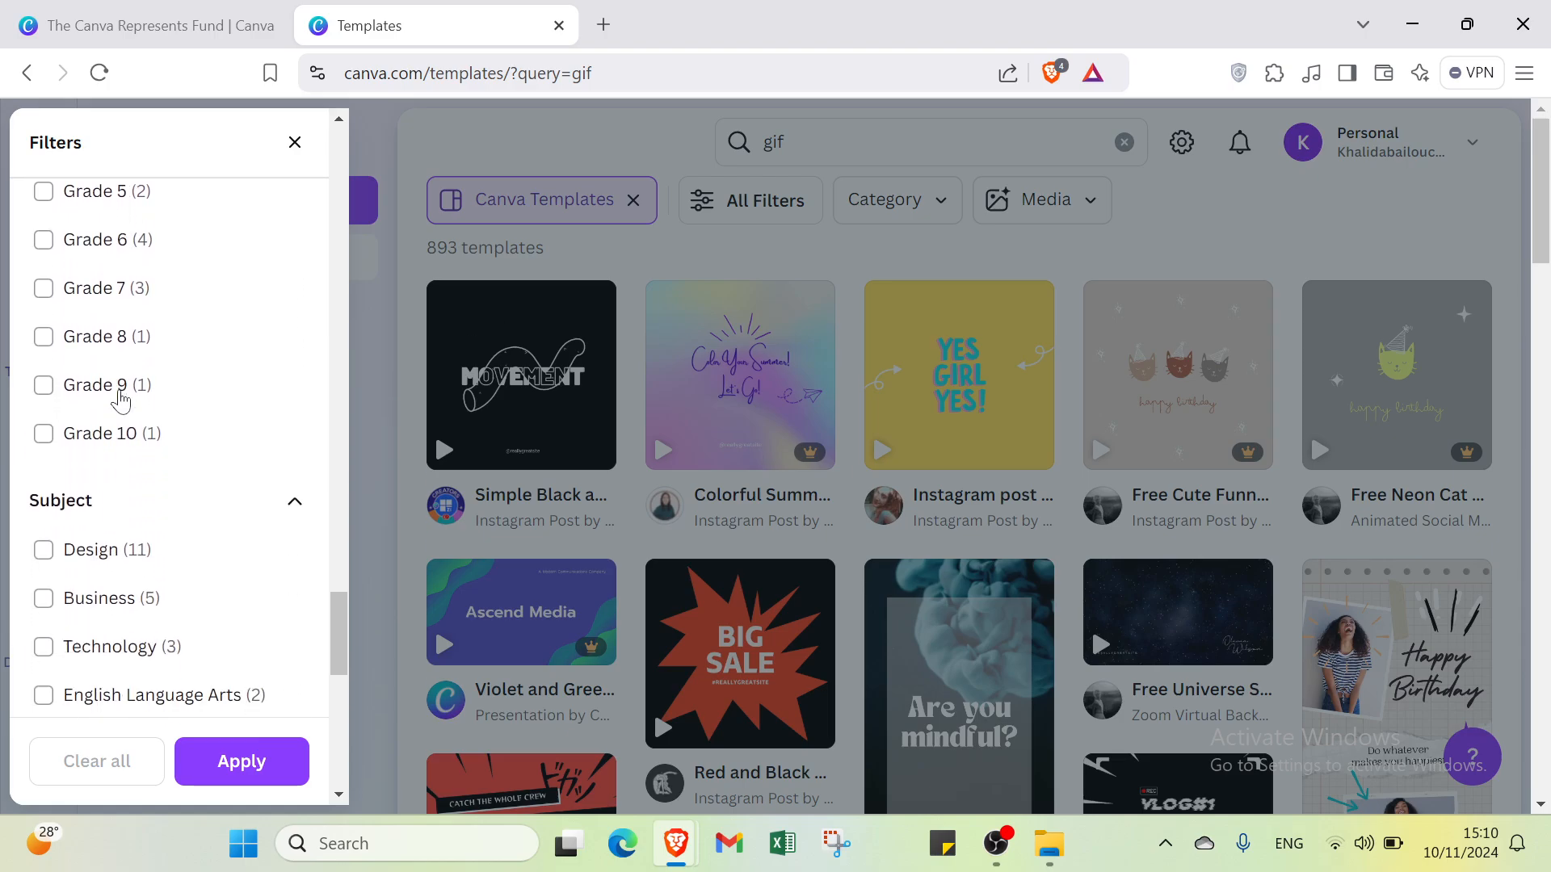
{"action": "scroll", "coordinate": [119, 400], "scroll_direction": "down", "scroll_amount": 8}
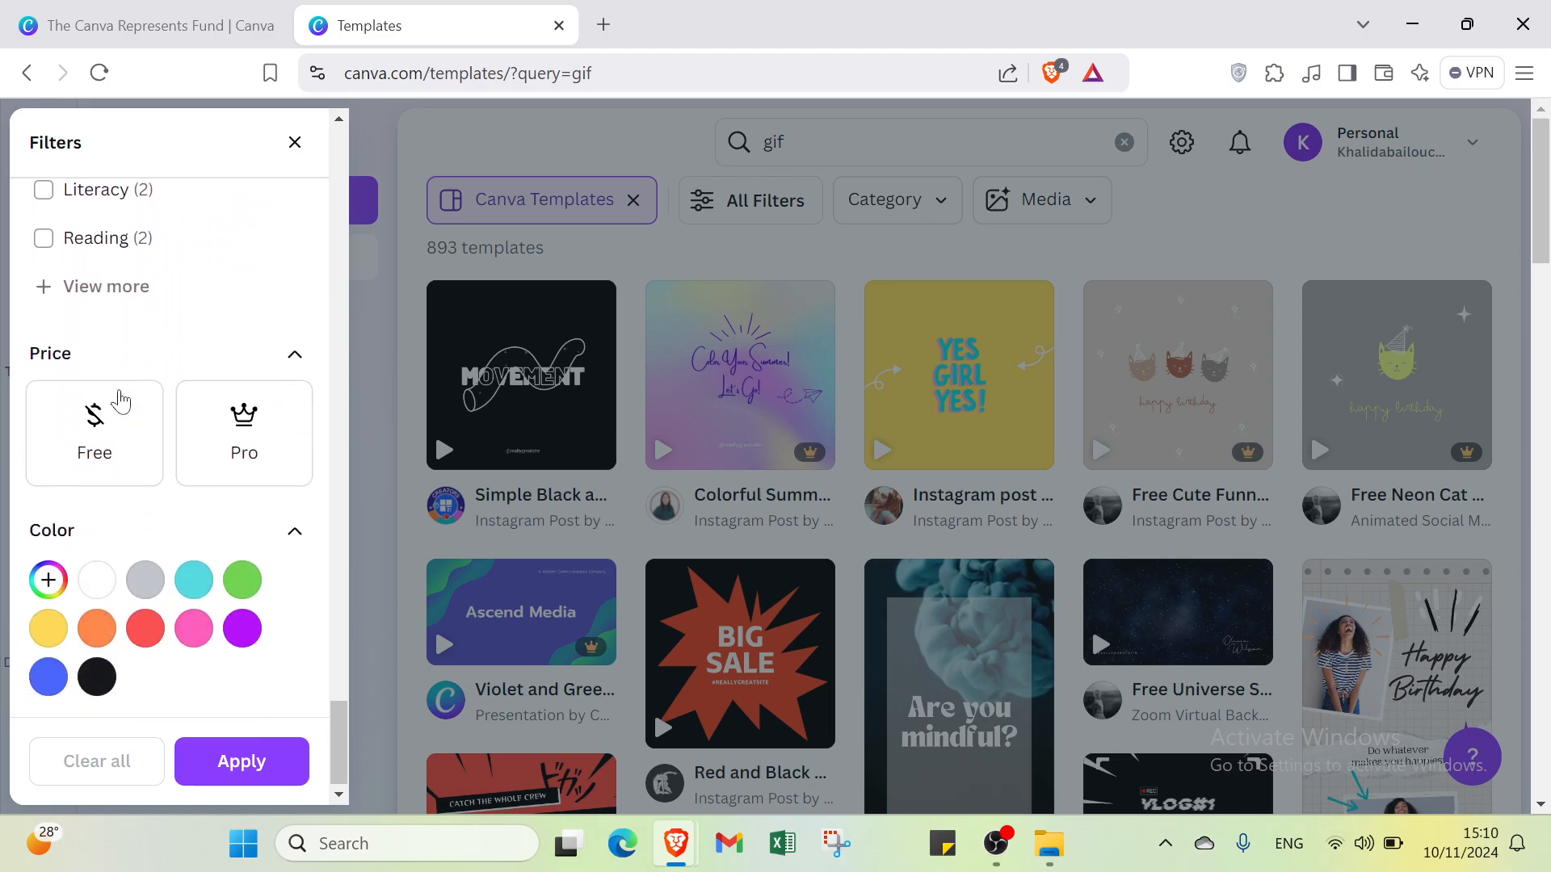
{"action": "left_click", "coordinate": [118, 419]}
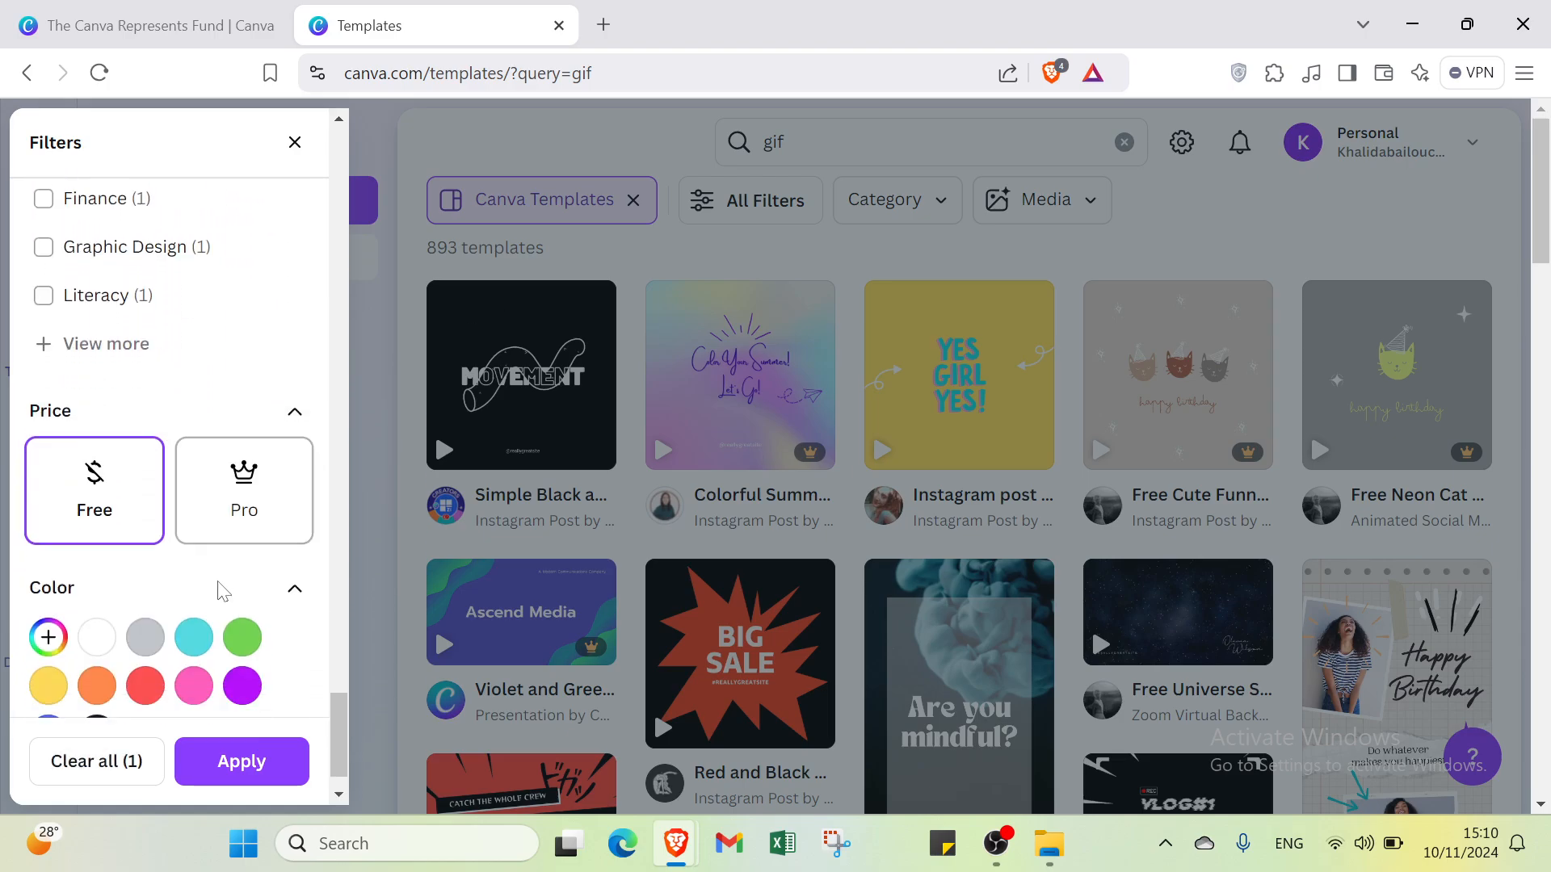
{"action": "left_click", "coordinate": [257, 780]}
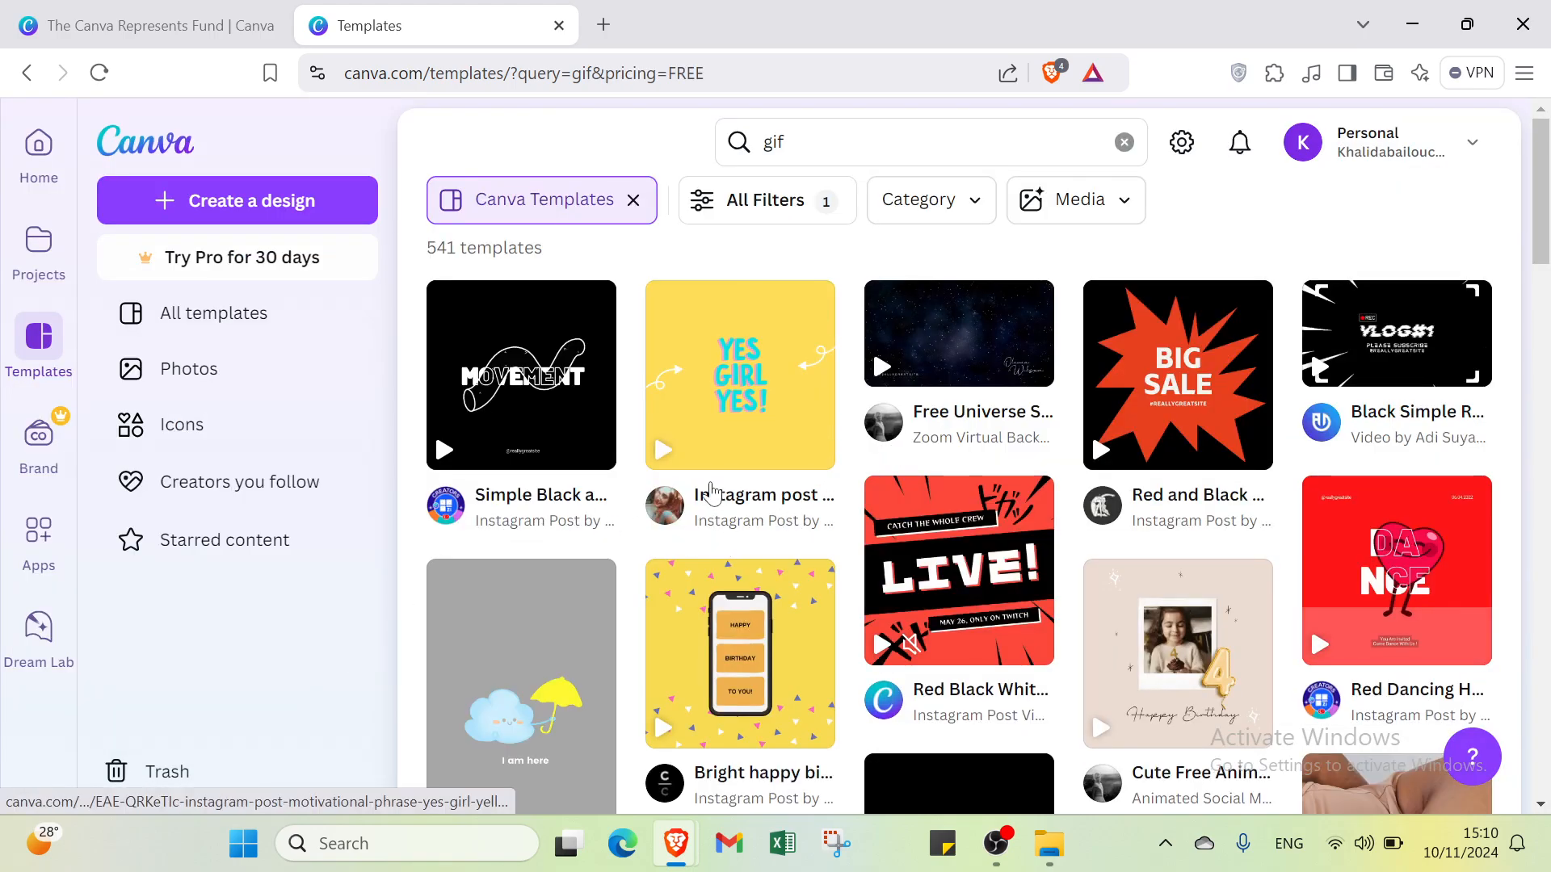
- Open the Gray Animation Cloud Phone Wallpaper template from the free results and start customizing it
{"action": "mouse_move", "coordinate": [790, 462]}
{"action": "scroll", "coordinate": [788, 454], "scroll_direction": "down", "scroll_amount": 3}
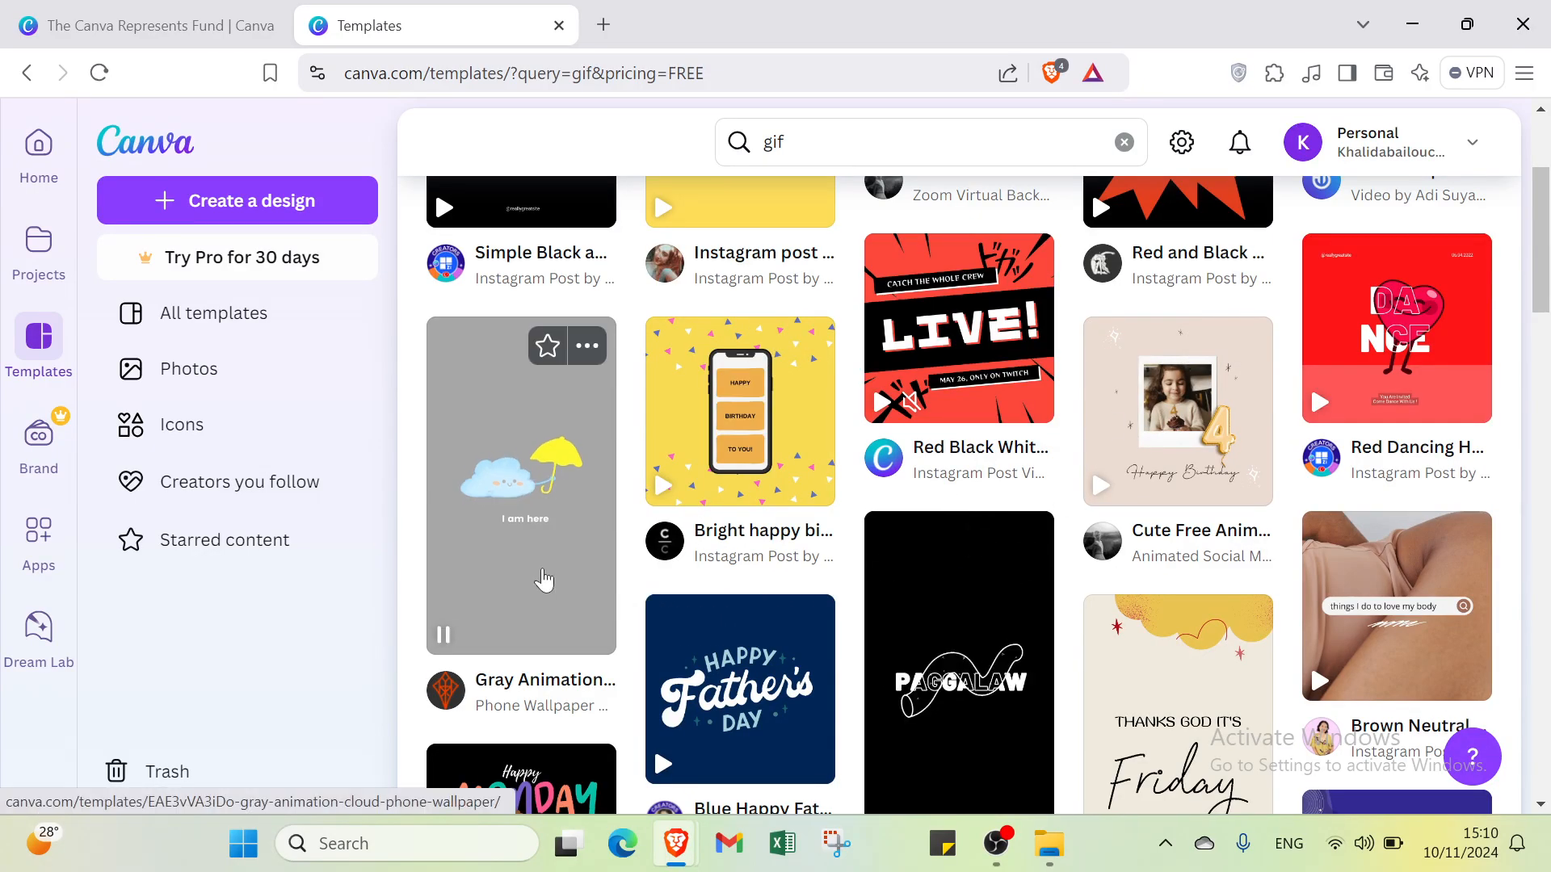
{"action": "left_click", "coordinate": [565, 574]}
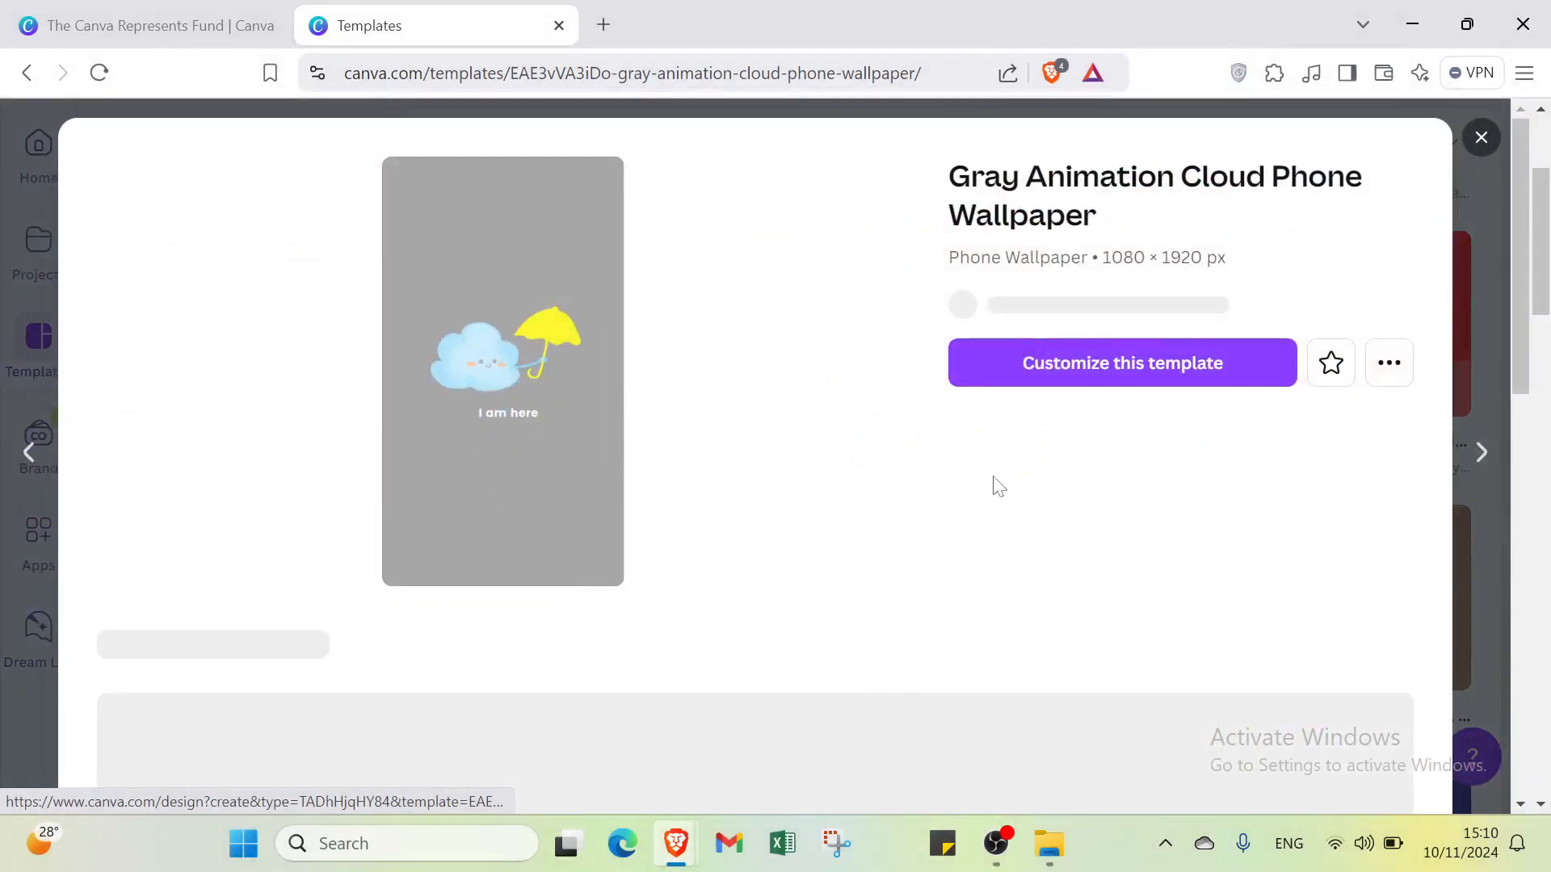
{"action": "left_click", "coordinate": [1056, 410]}
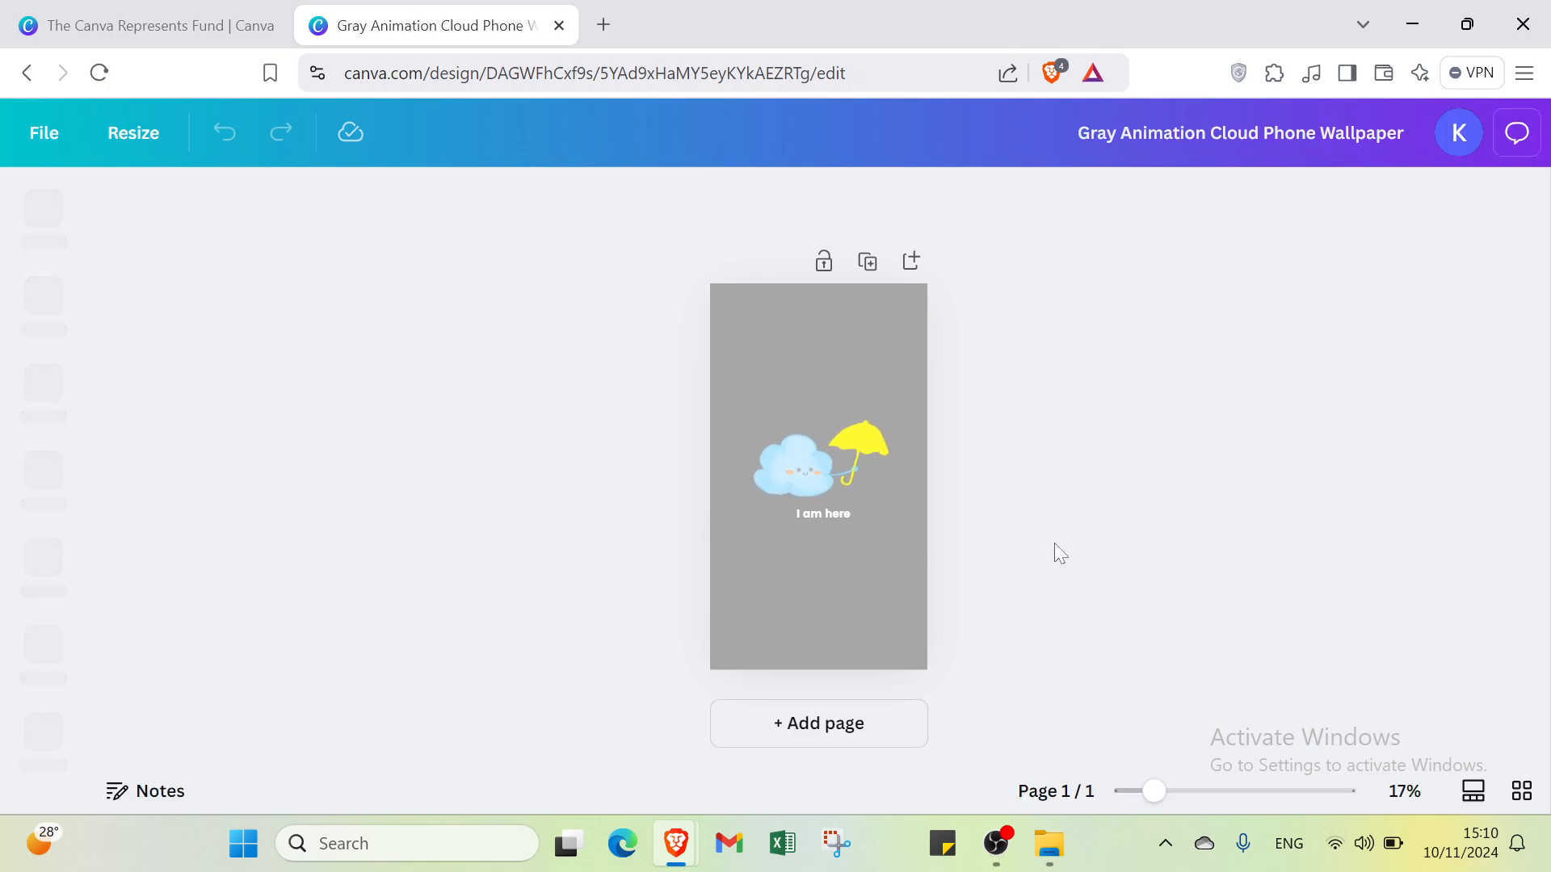
- Set the timing of the cloud wallpaper page to 10.0 seconds
{"action": "left_click", "coordinate": [823, 666]}
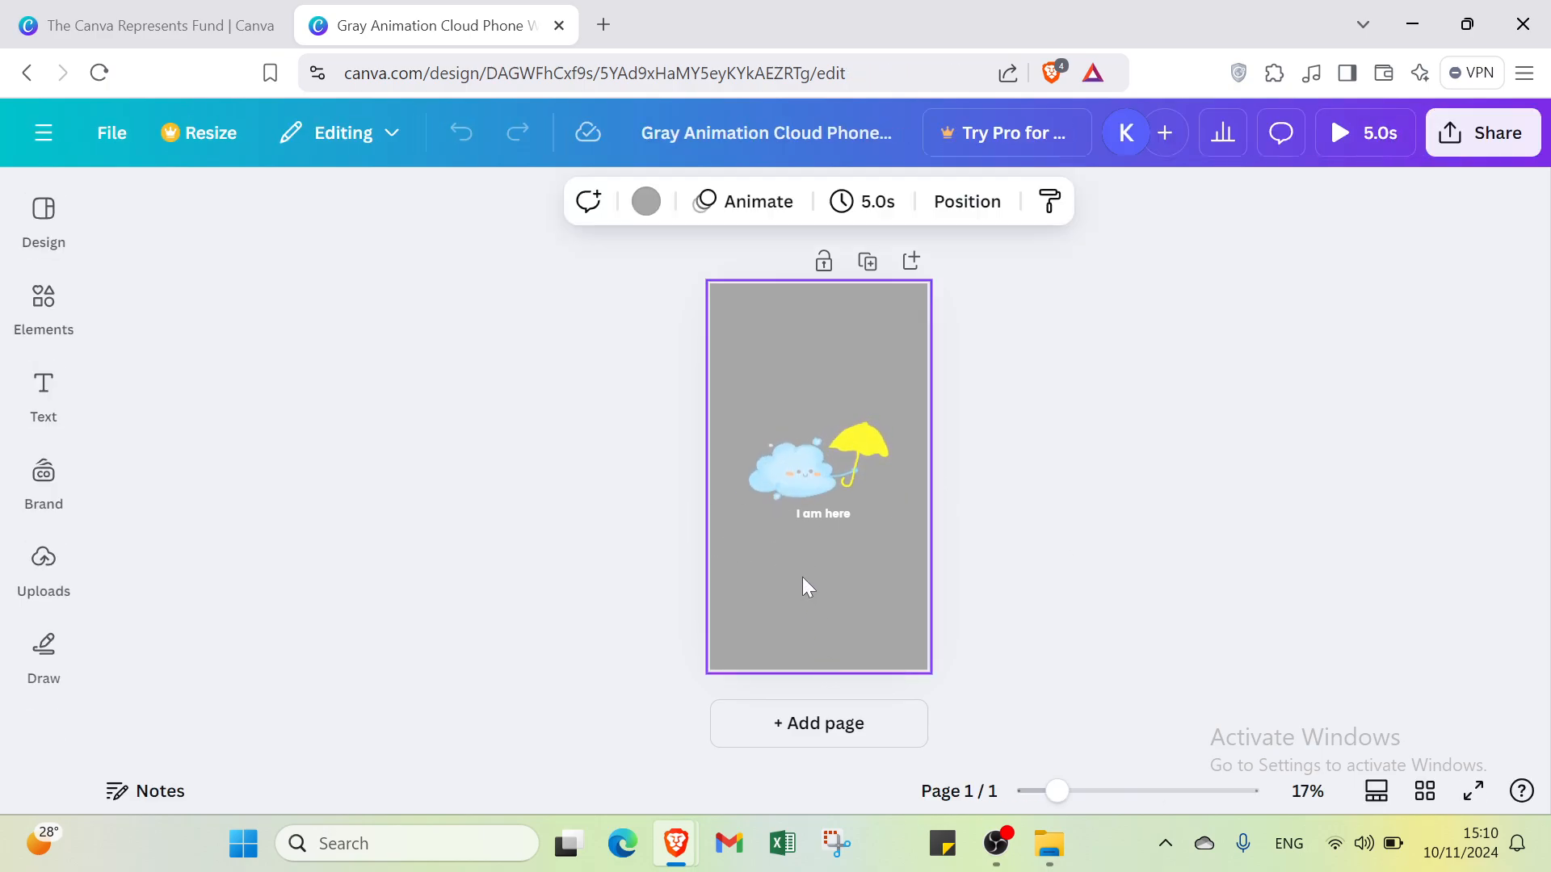
{"action": "left_click", "coordinate": [863, 201]}
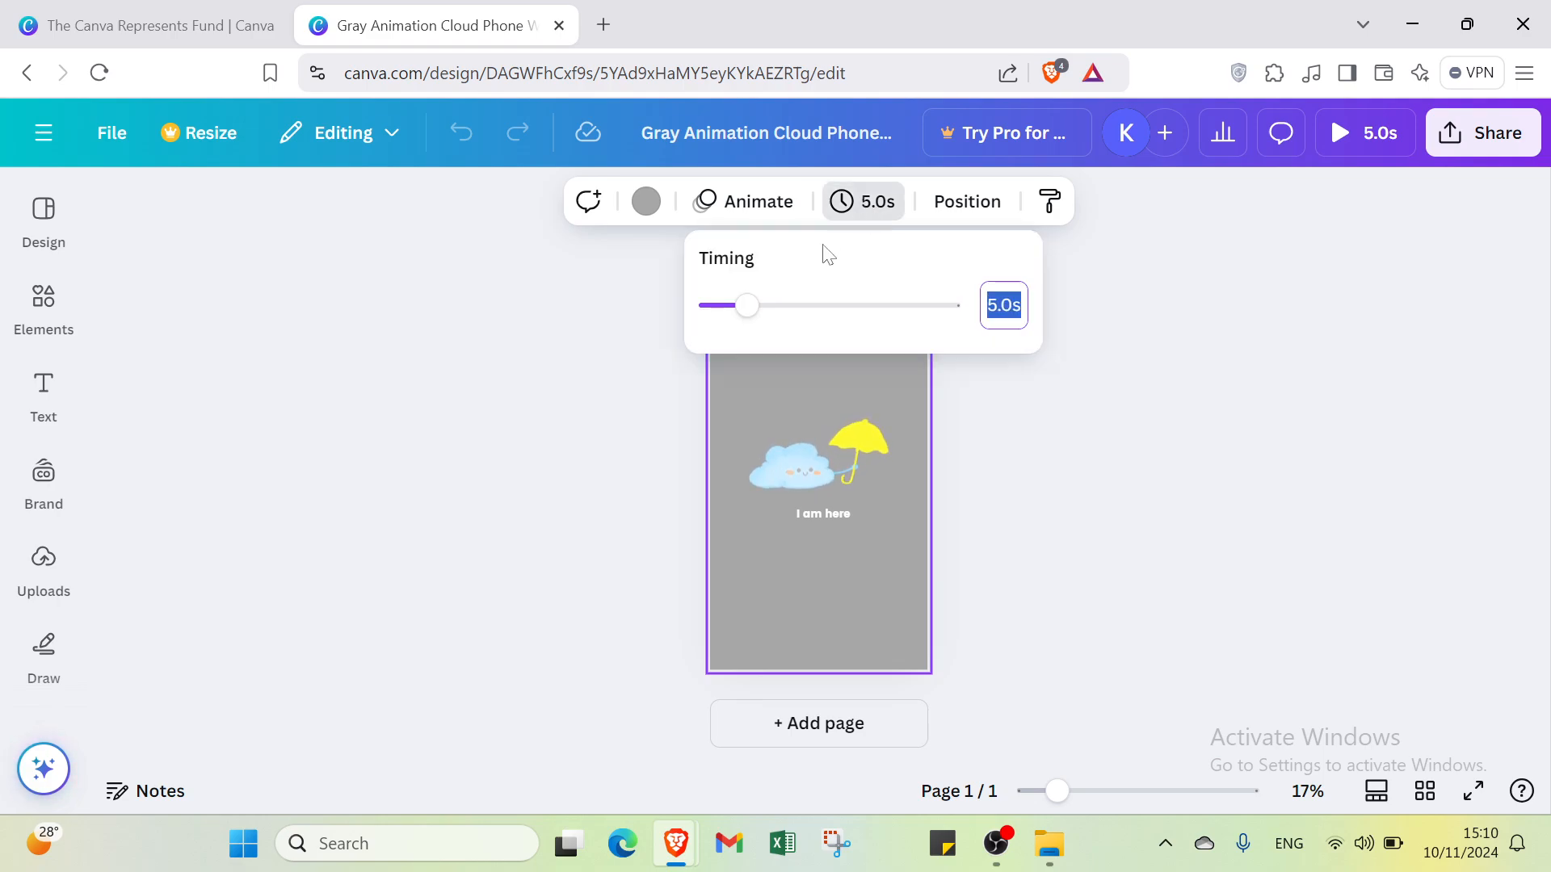
{"action": "left_click", "coordinate": [789, 314]}
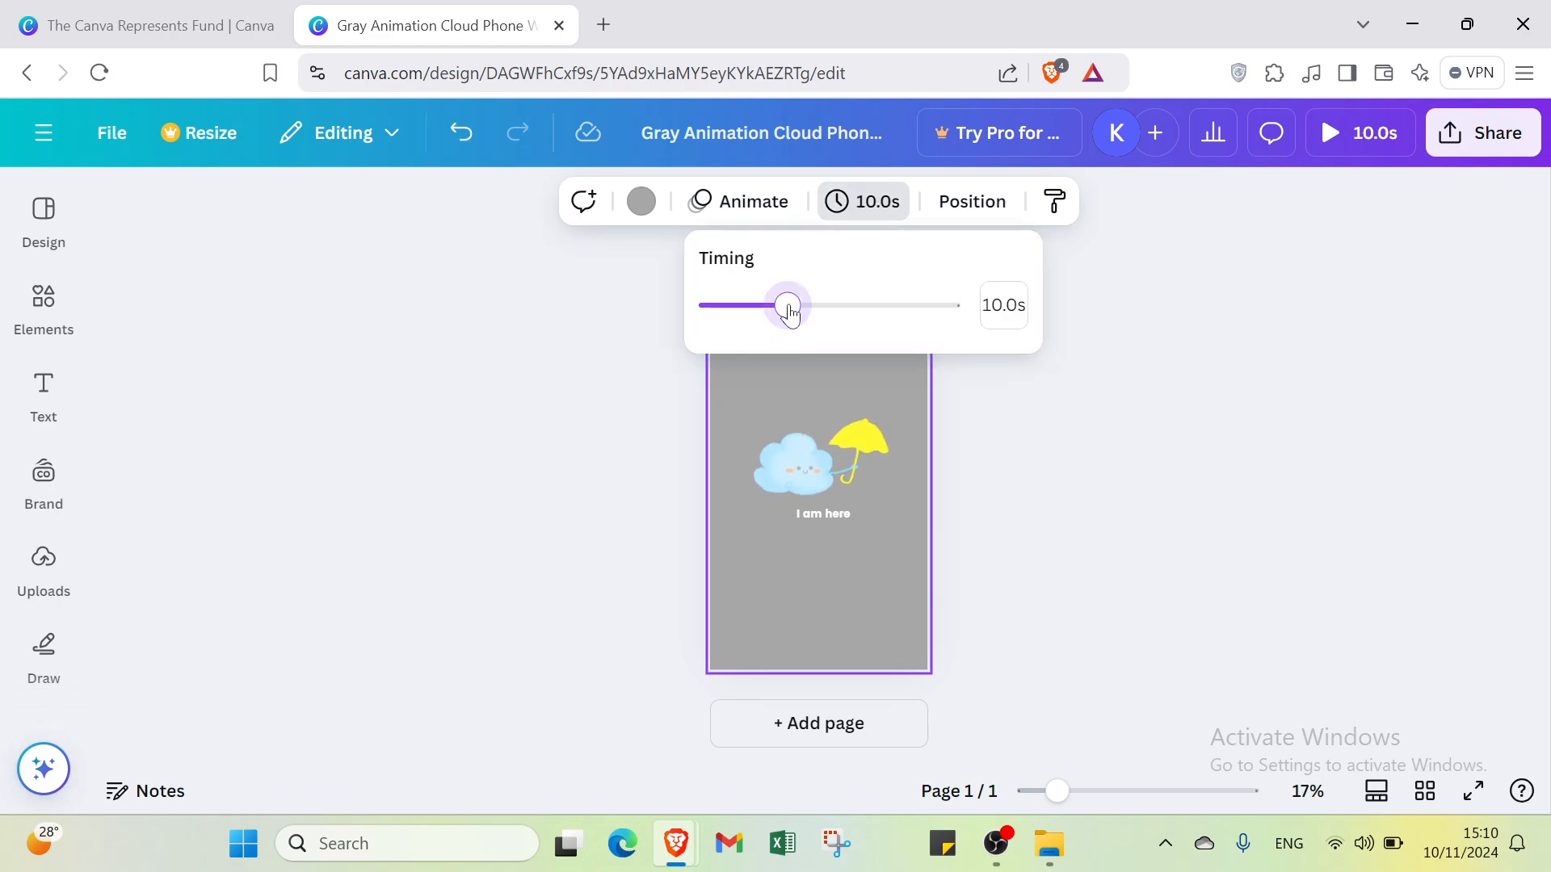
{"action": "left_click", "coordinate": [1086, 512]}
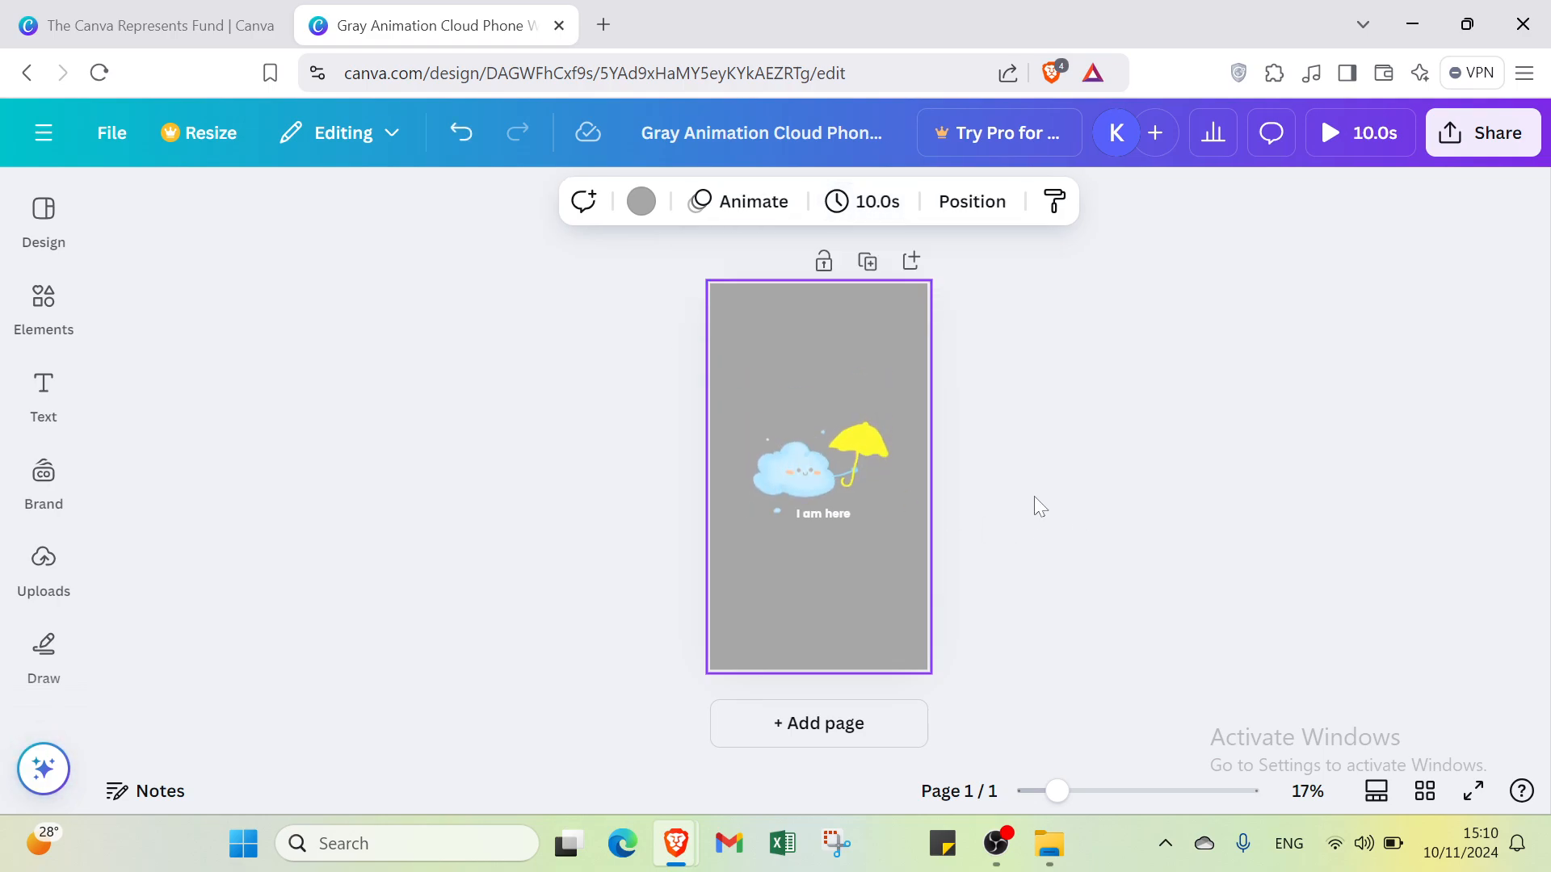
{"action": "left_click", "coordinate": [812, 477]}
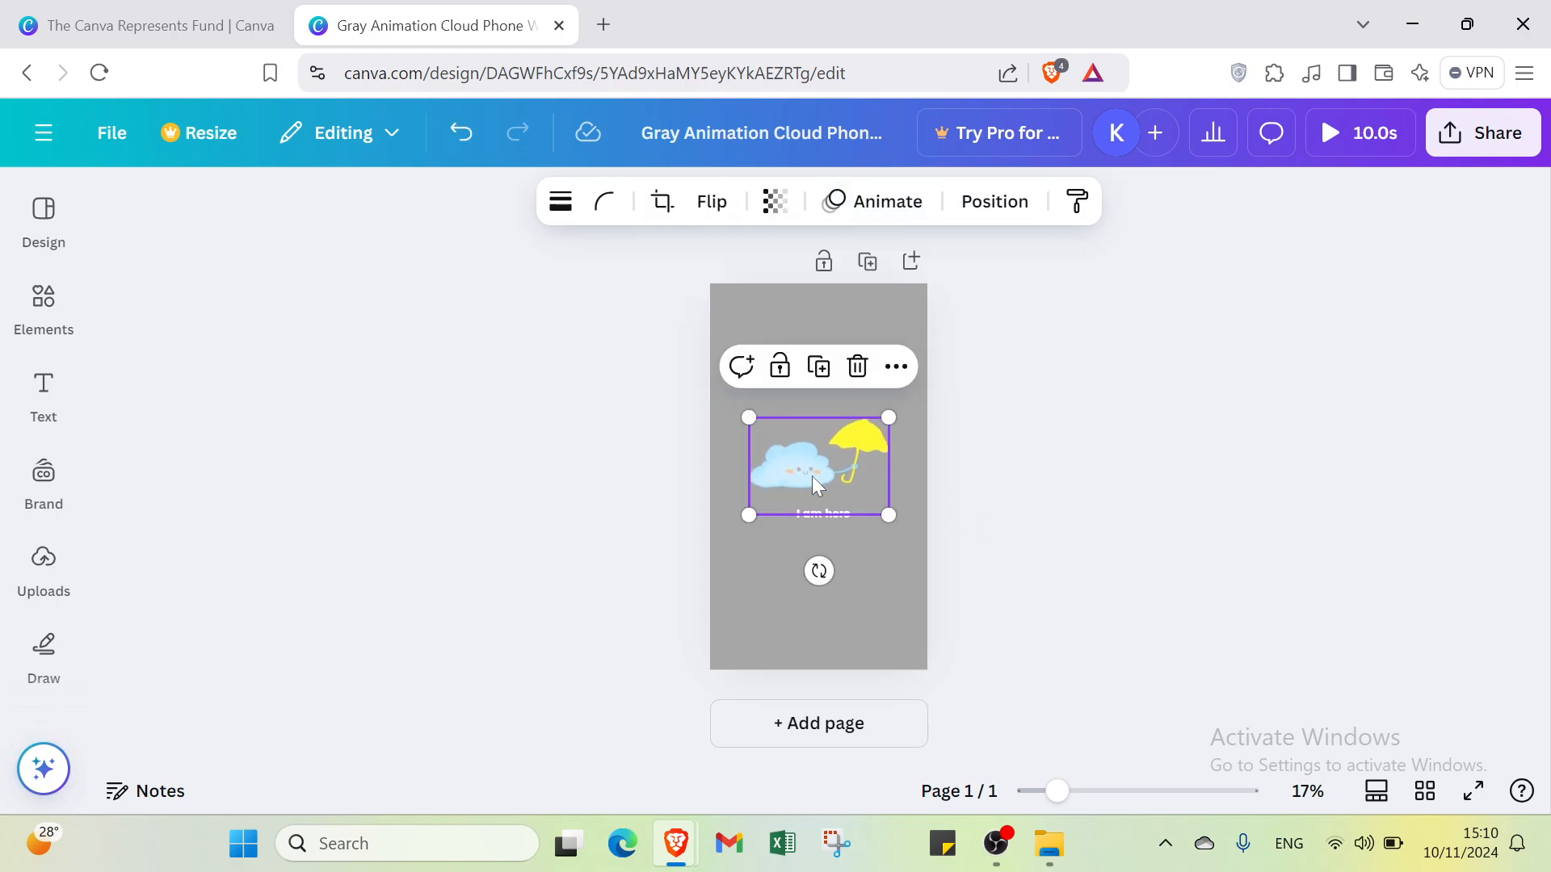
{"action": "left_click", "coordinate": [570, 499]}
{"action": "left_click", "coordinate": [47, 323]}
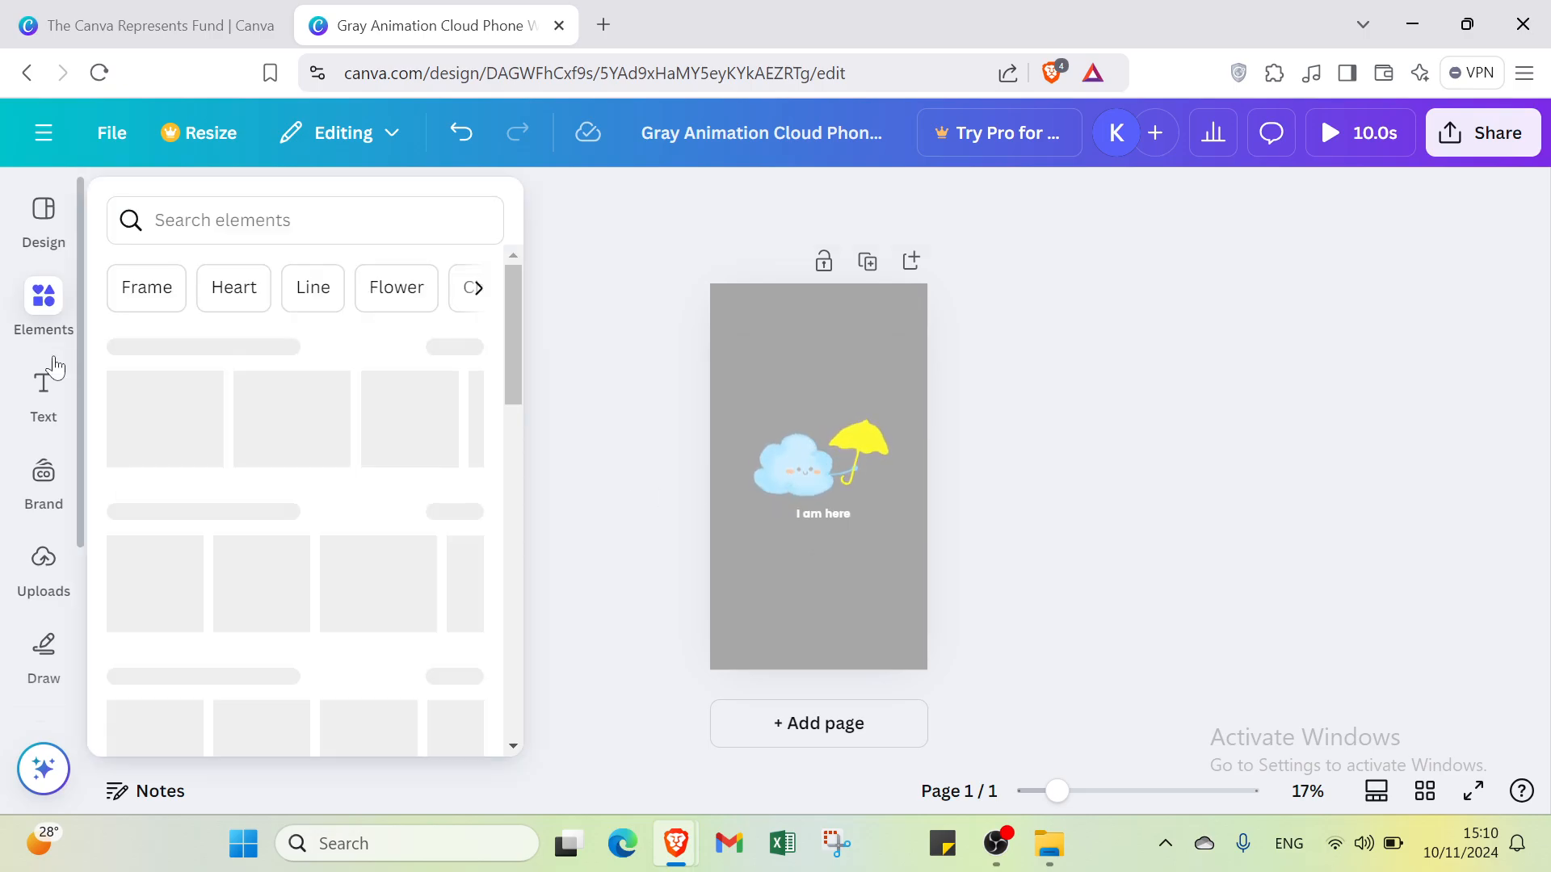
{"action": "left_click", "coordinate": [44, 305]}
{"action": "left_click", "coordinate": [44, 476]}
{"action": "left_click", "coordinate": [38, 598]}
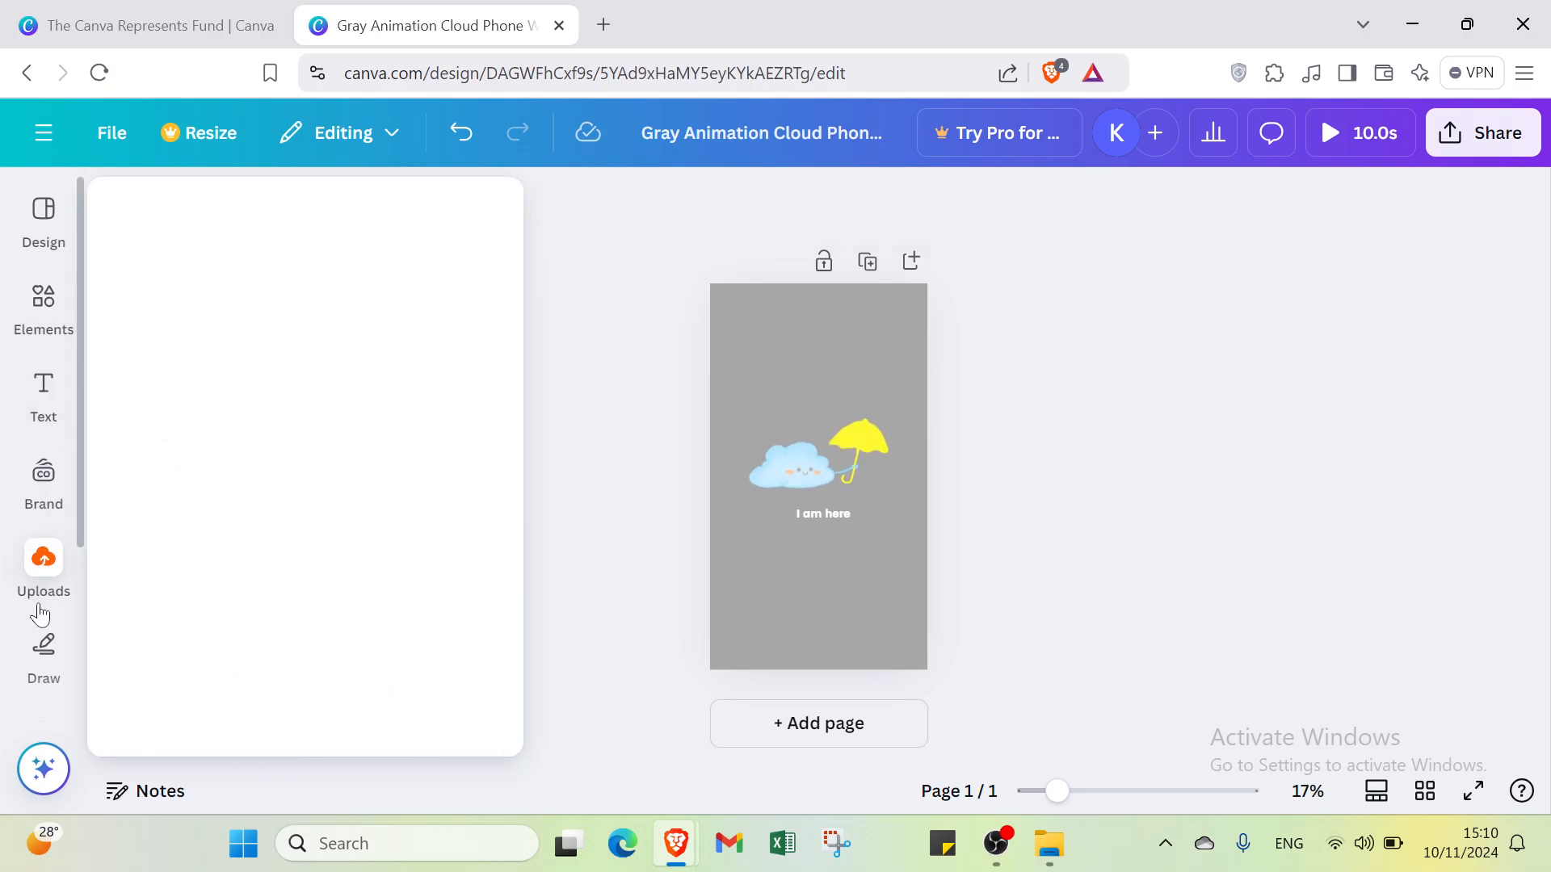
- Search the elements for "beash relaxing" and fill the page with the 15.0-second video of a woman sitting beside the sea
{"action": "left_click", "coordinate": [43, 299]}
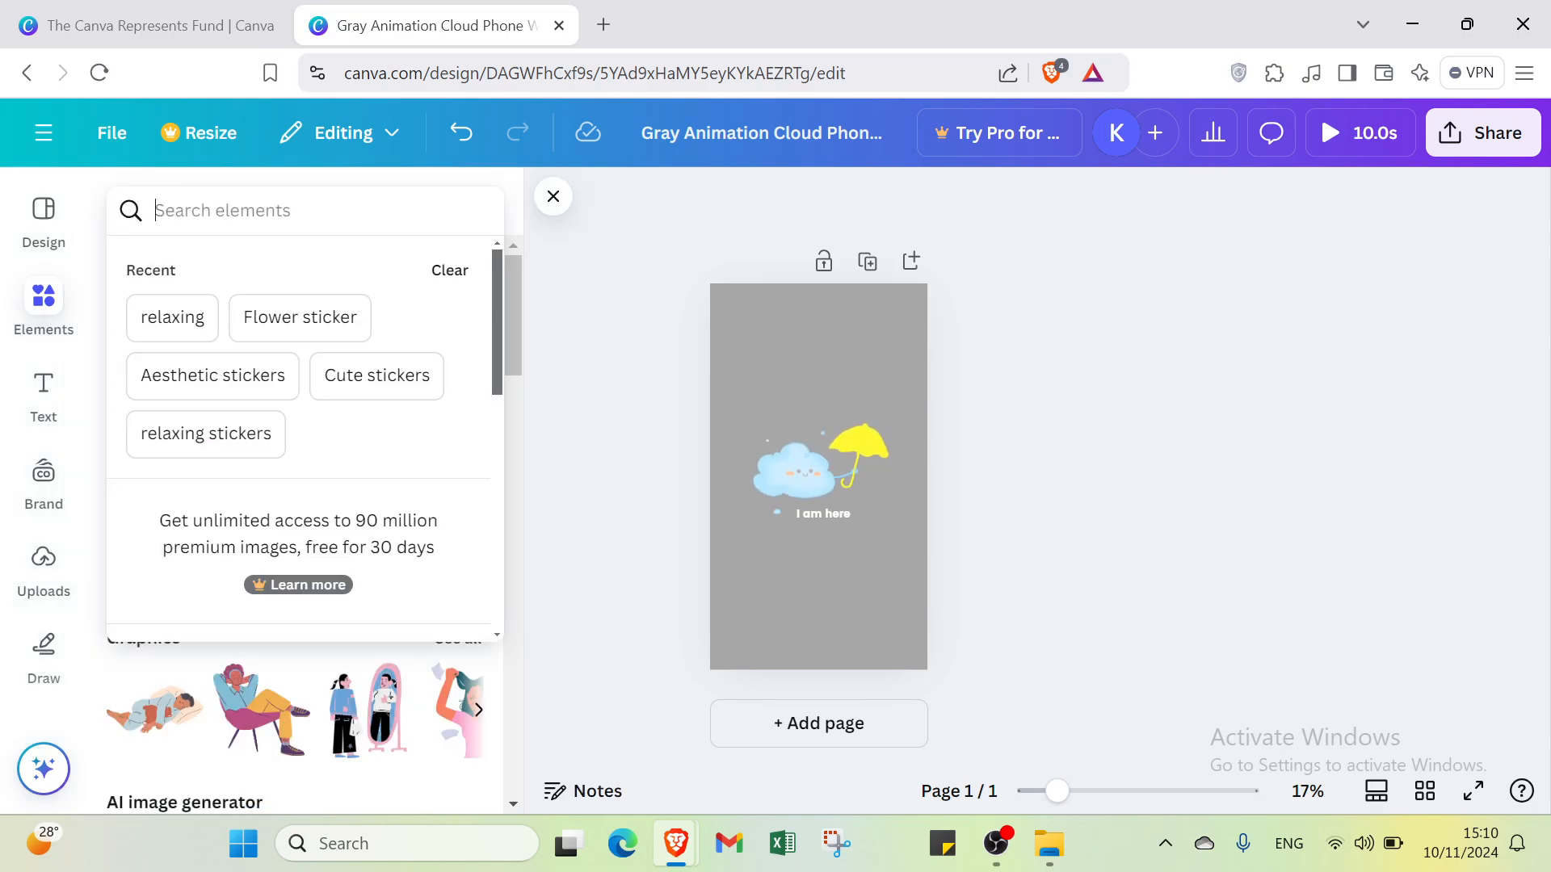
{"action": "type", "text": "beash"}
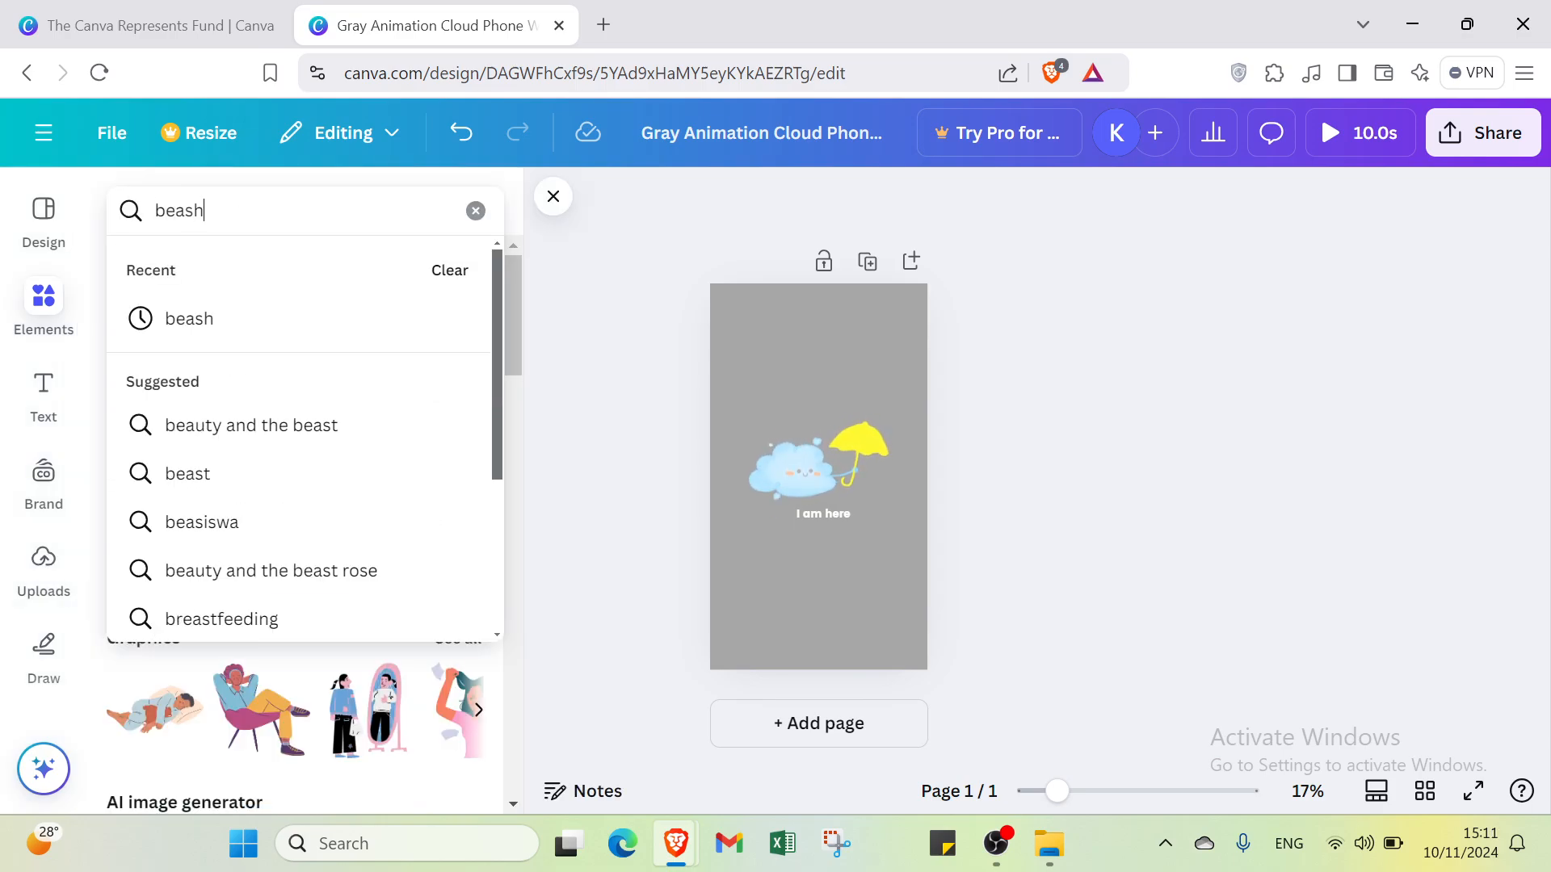
{"action": "type", "text": " rela"}
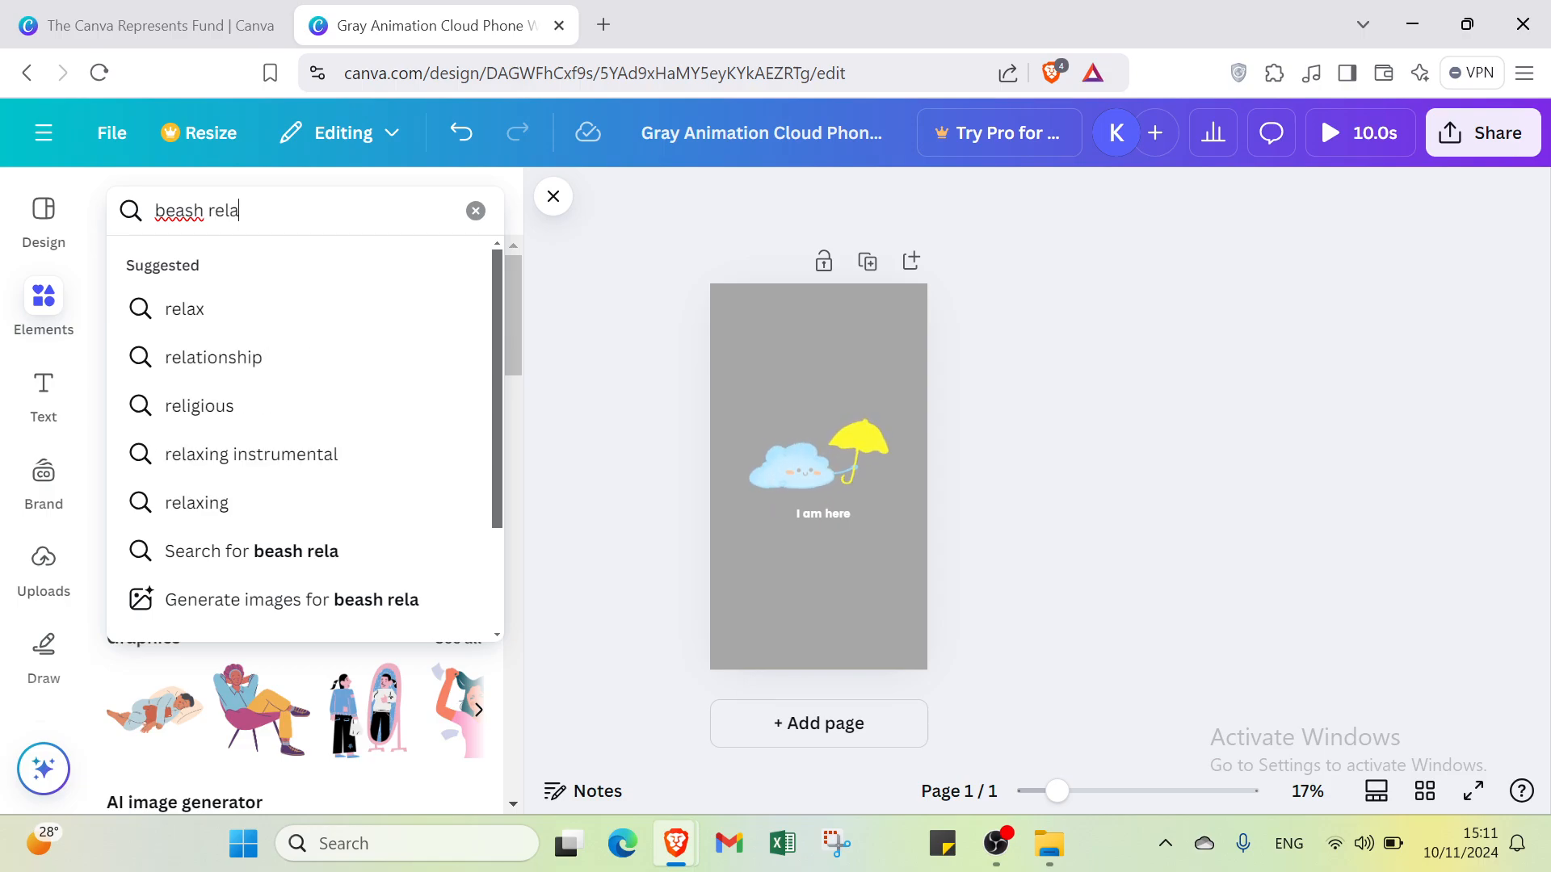
{"action": "type", "text": "cxing"}
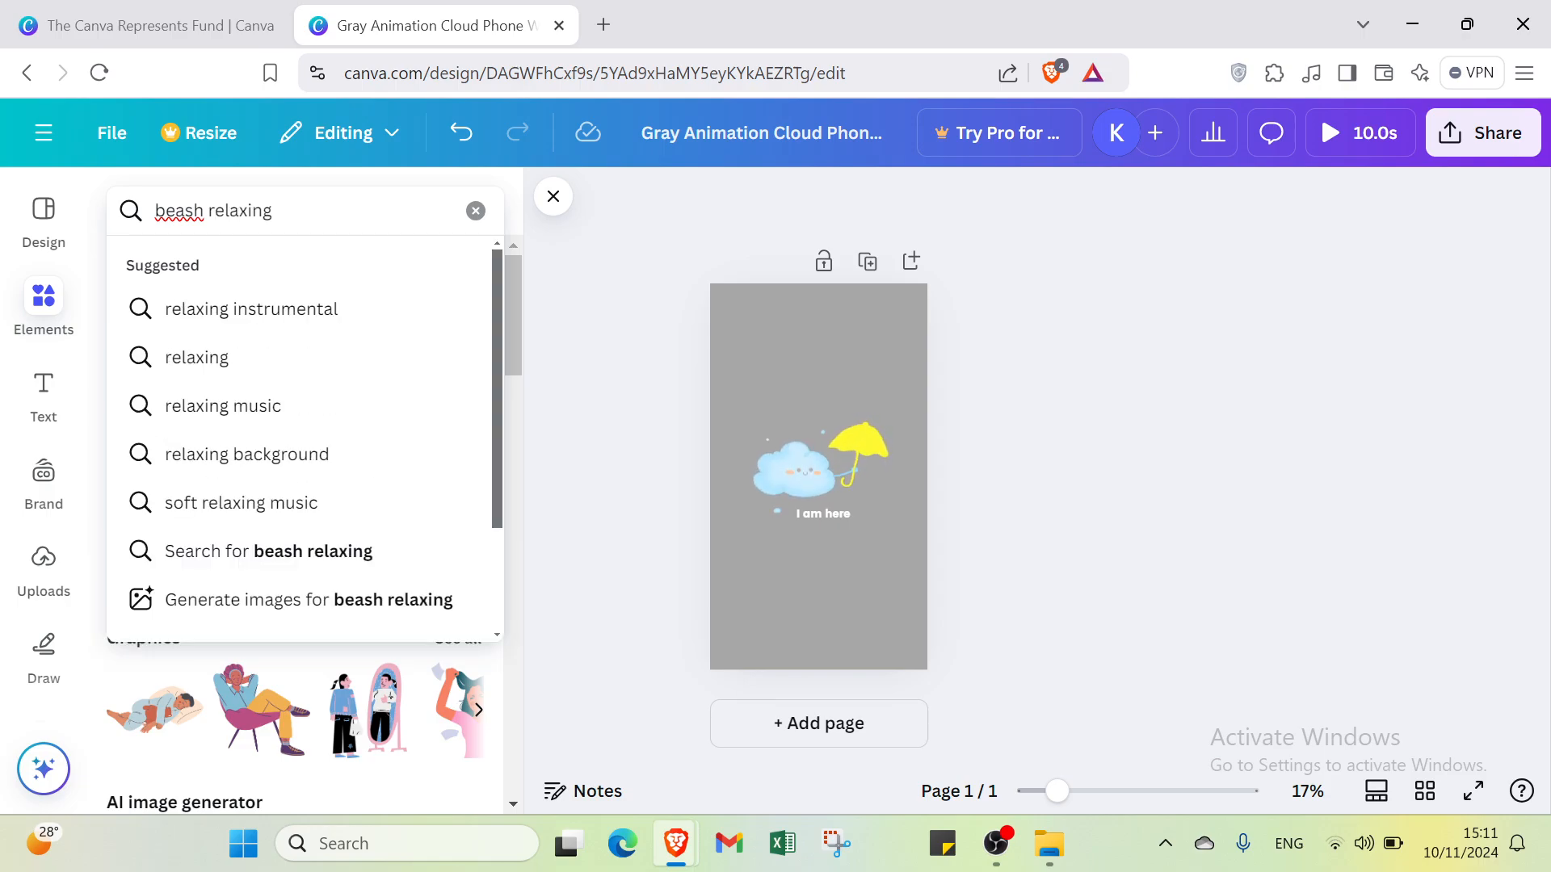
{"action": "key", "text": "Return"}
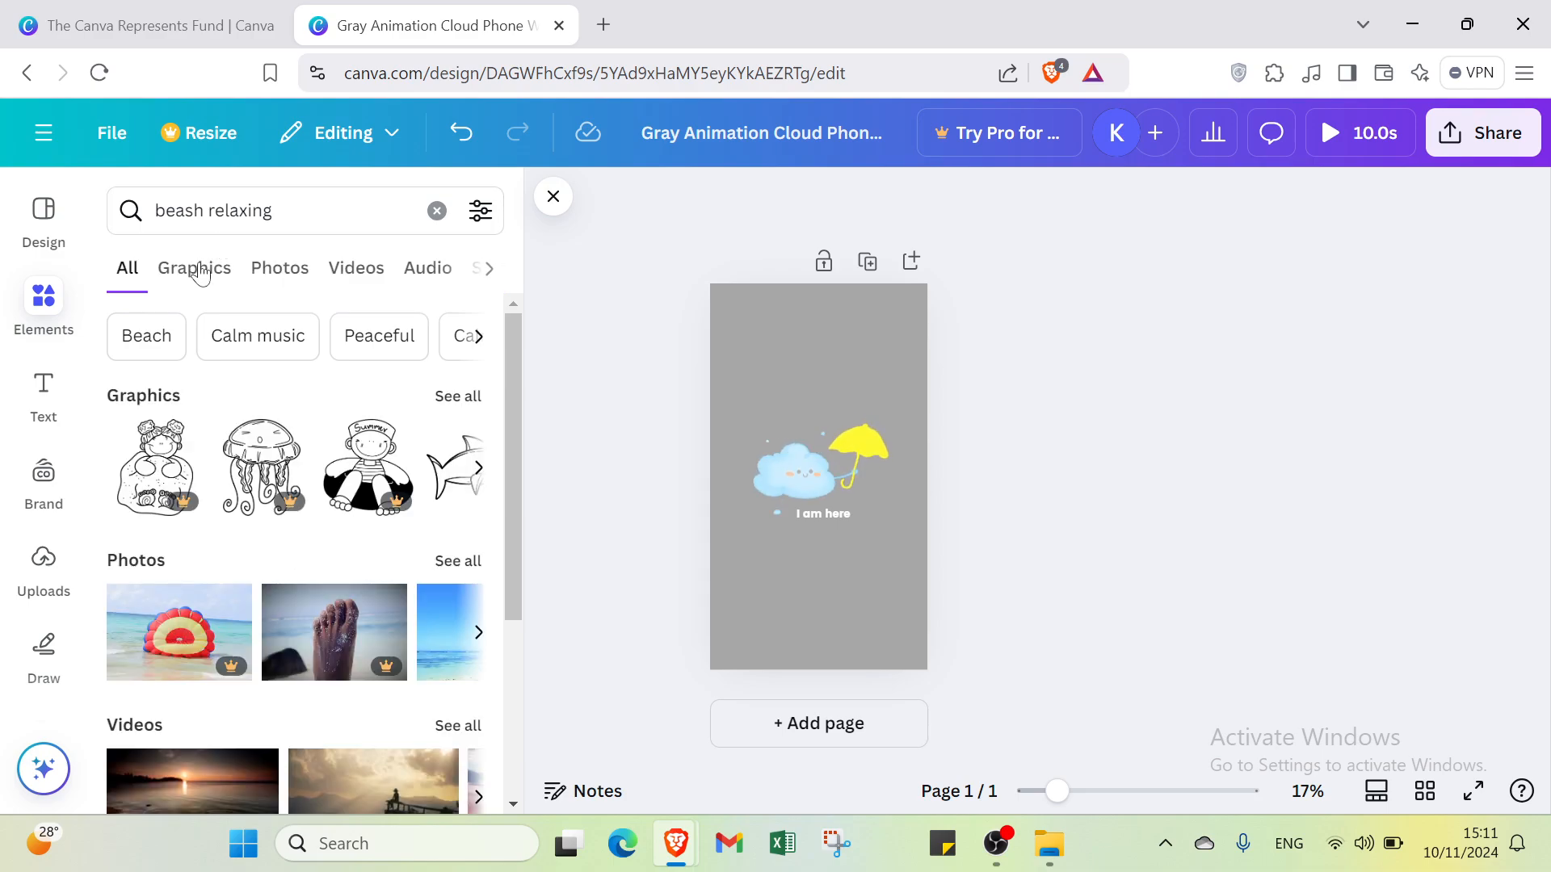
{"action": "left_click", "coordinate": [353, 273]}
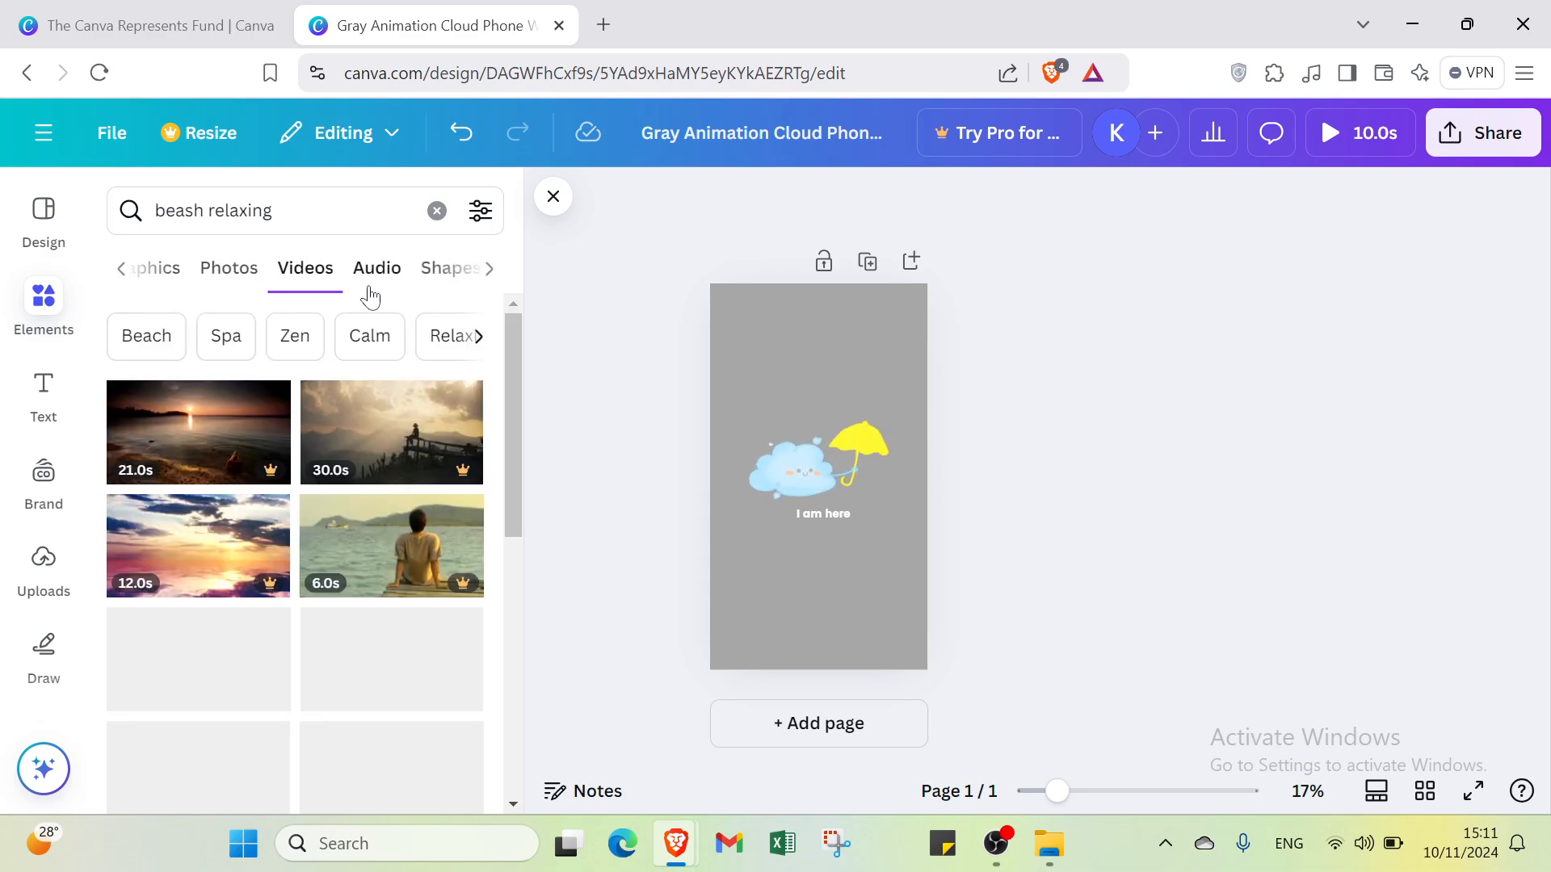
{"action": "scroll", "coordinate": [323, 533], "scroll_direction": "down", "scroll_amount": 3}
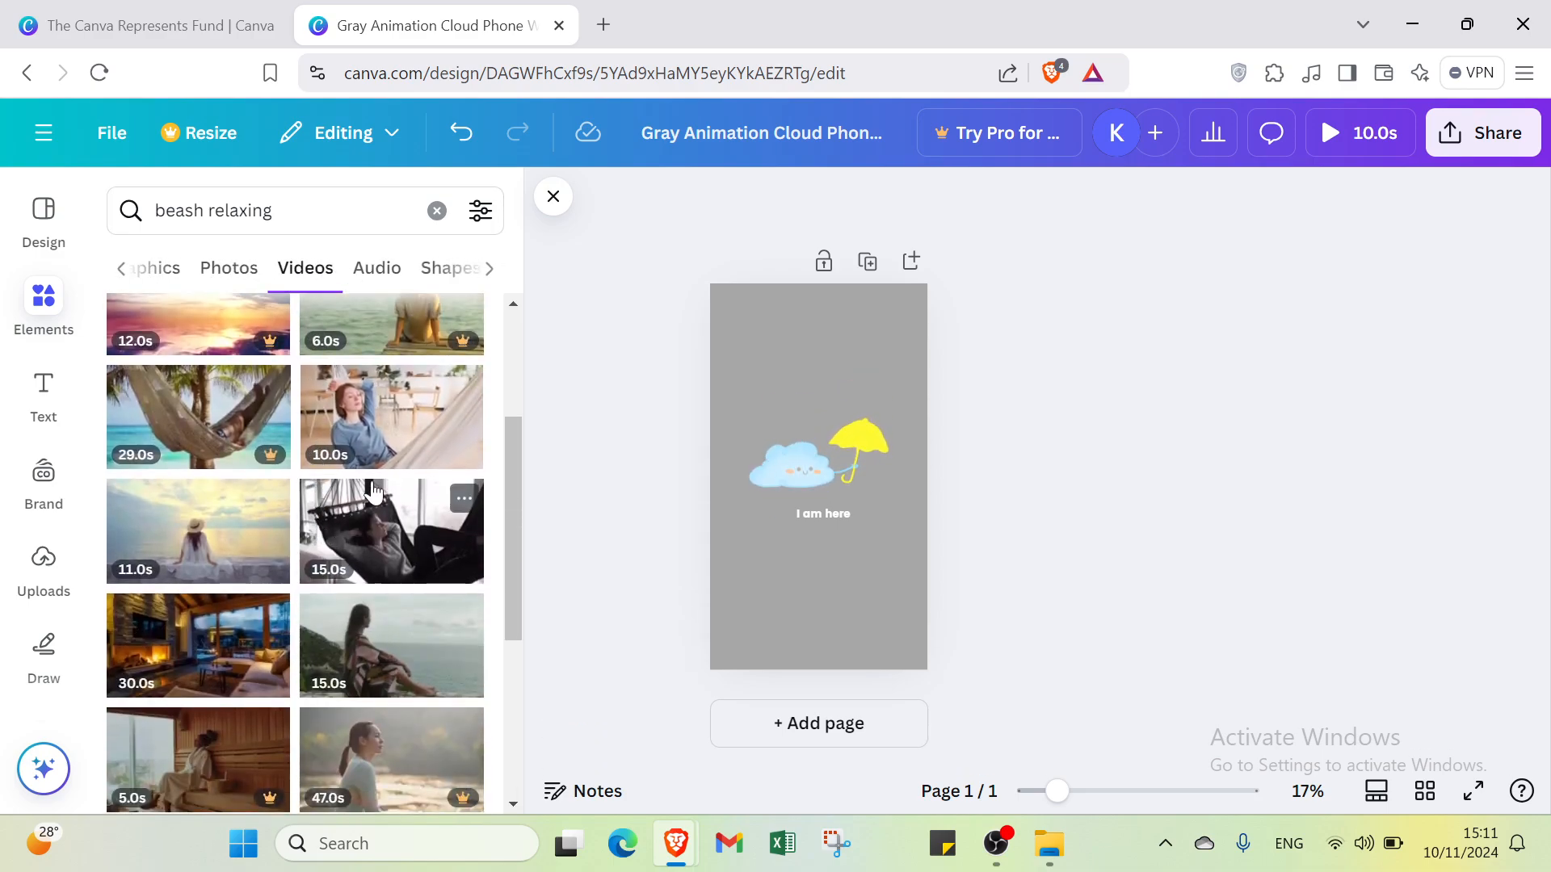
{"action": "scroll", "coordinate": [384, 456], "scroll_direction": "down", "scroll_amount": 2}
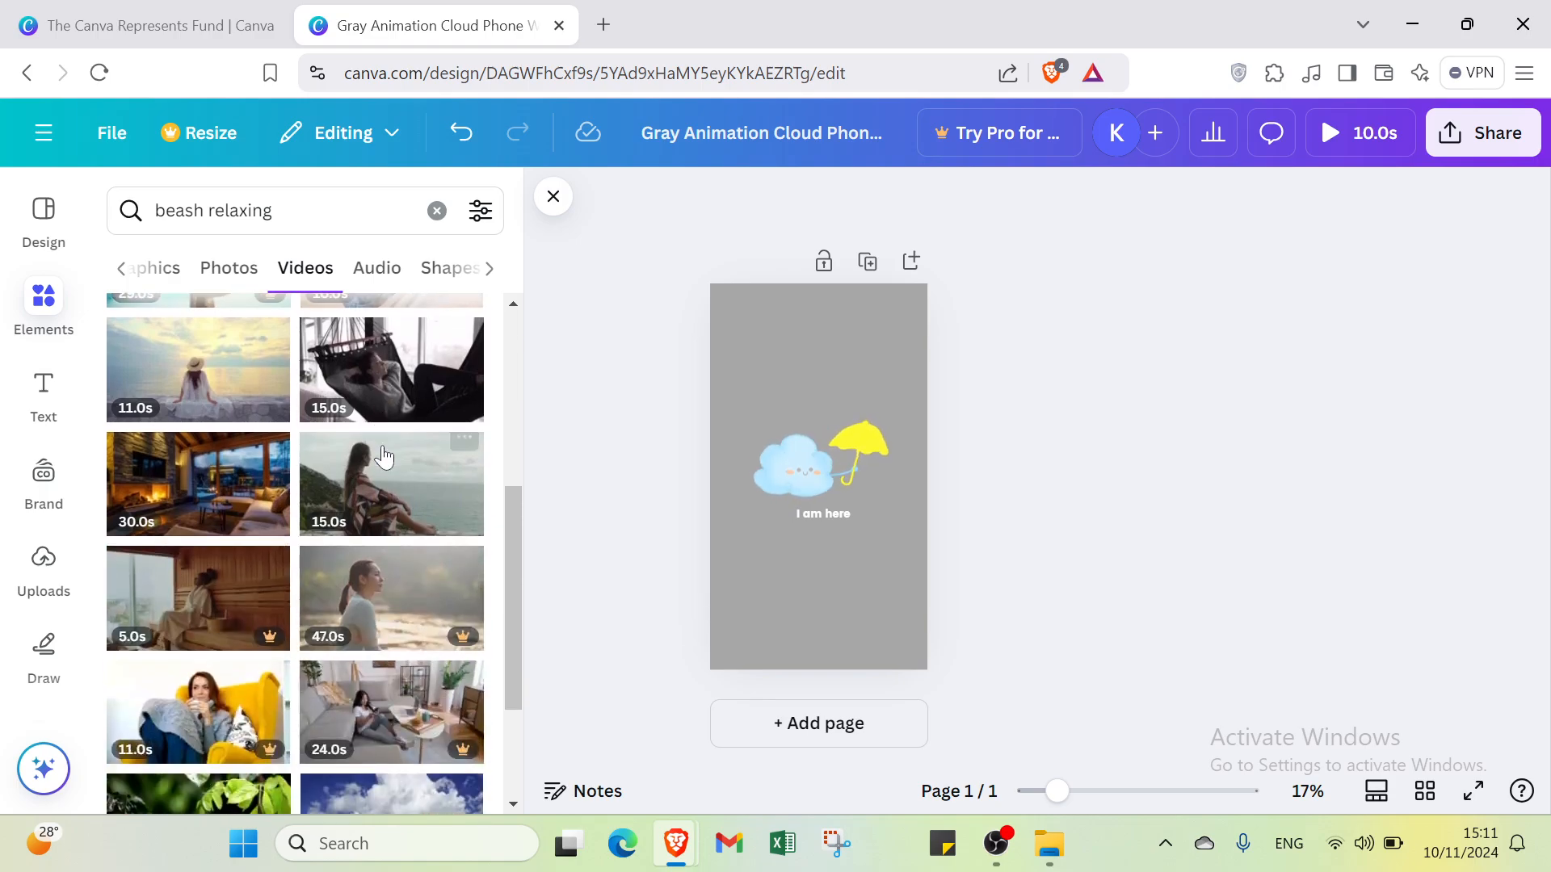
{"action": "left_click", "coordinate": [388, 483]}
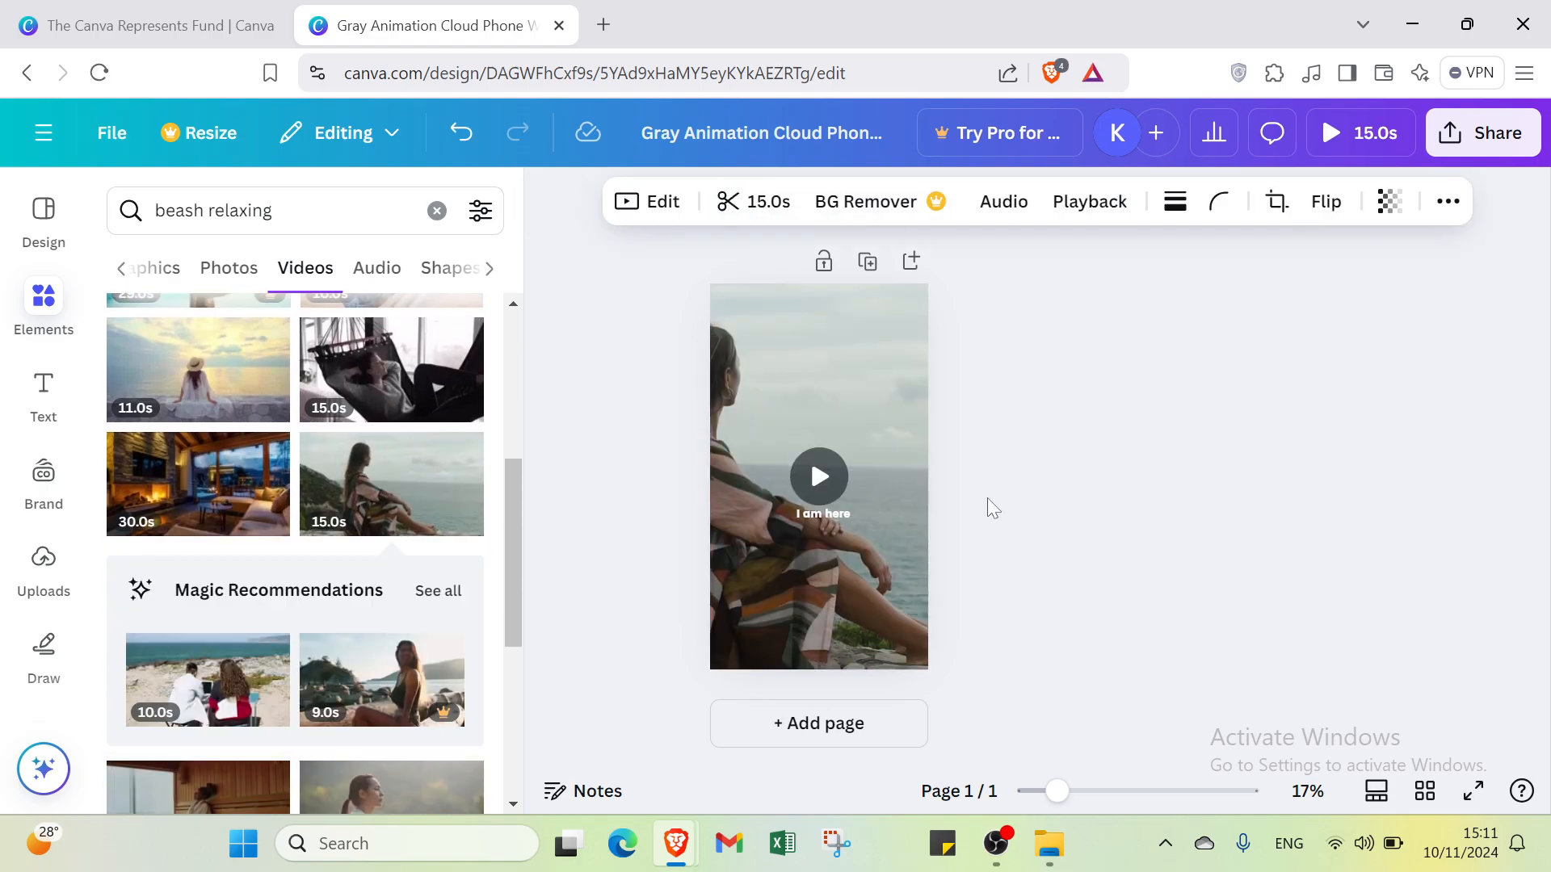
- Play the seaside video on the page and trim its end to about 6.2 seconds
{"action": "left_click", "coordinate": [819, 476]}
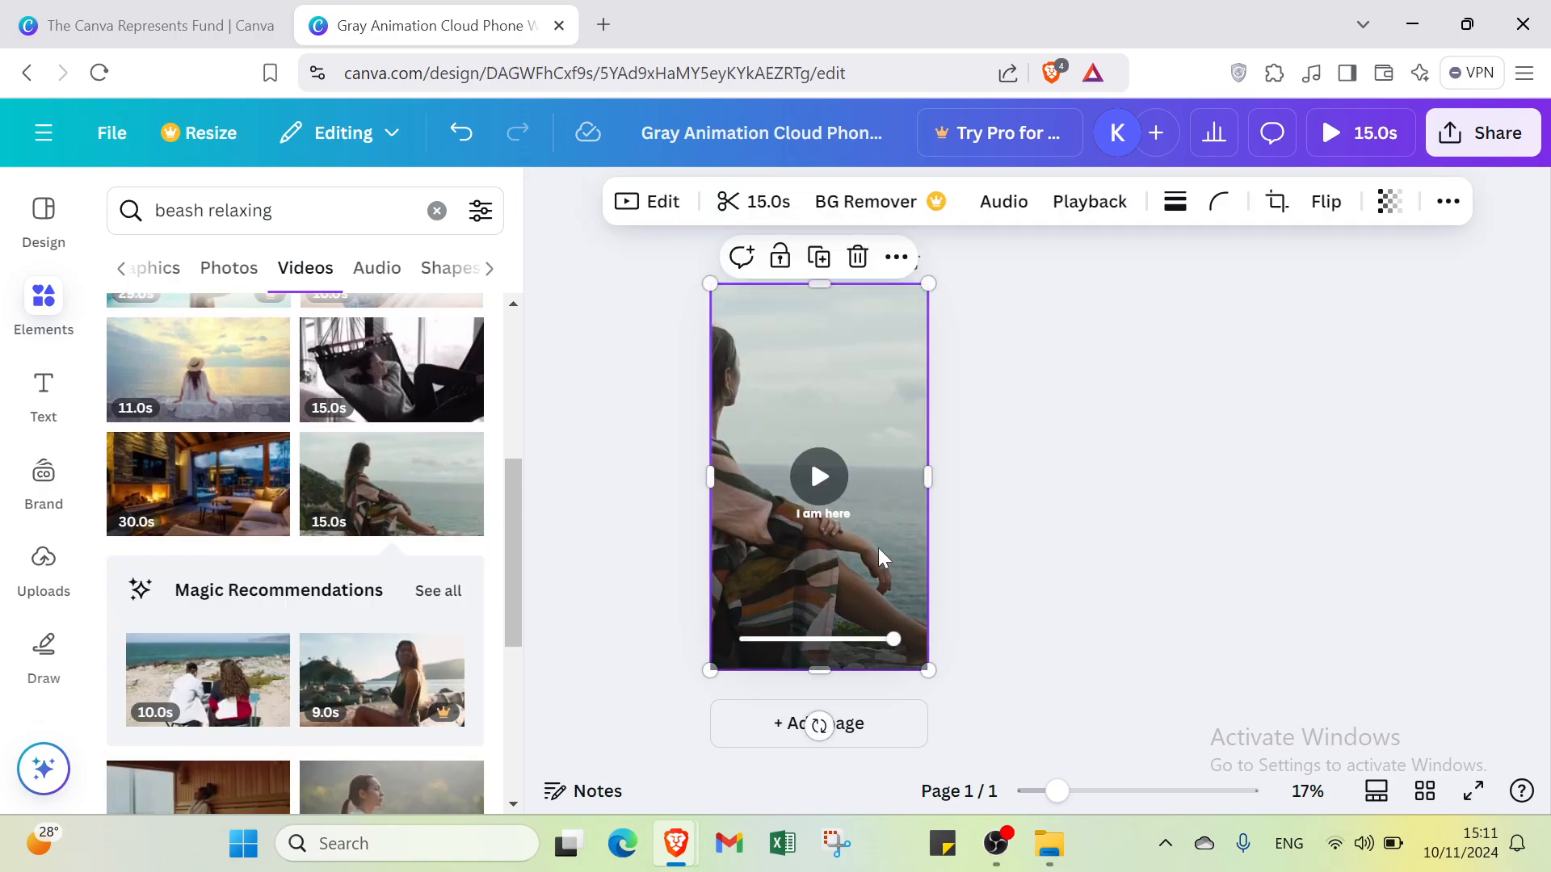
{"action": "left_click", "coordinate": [801, 367]}
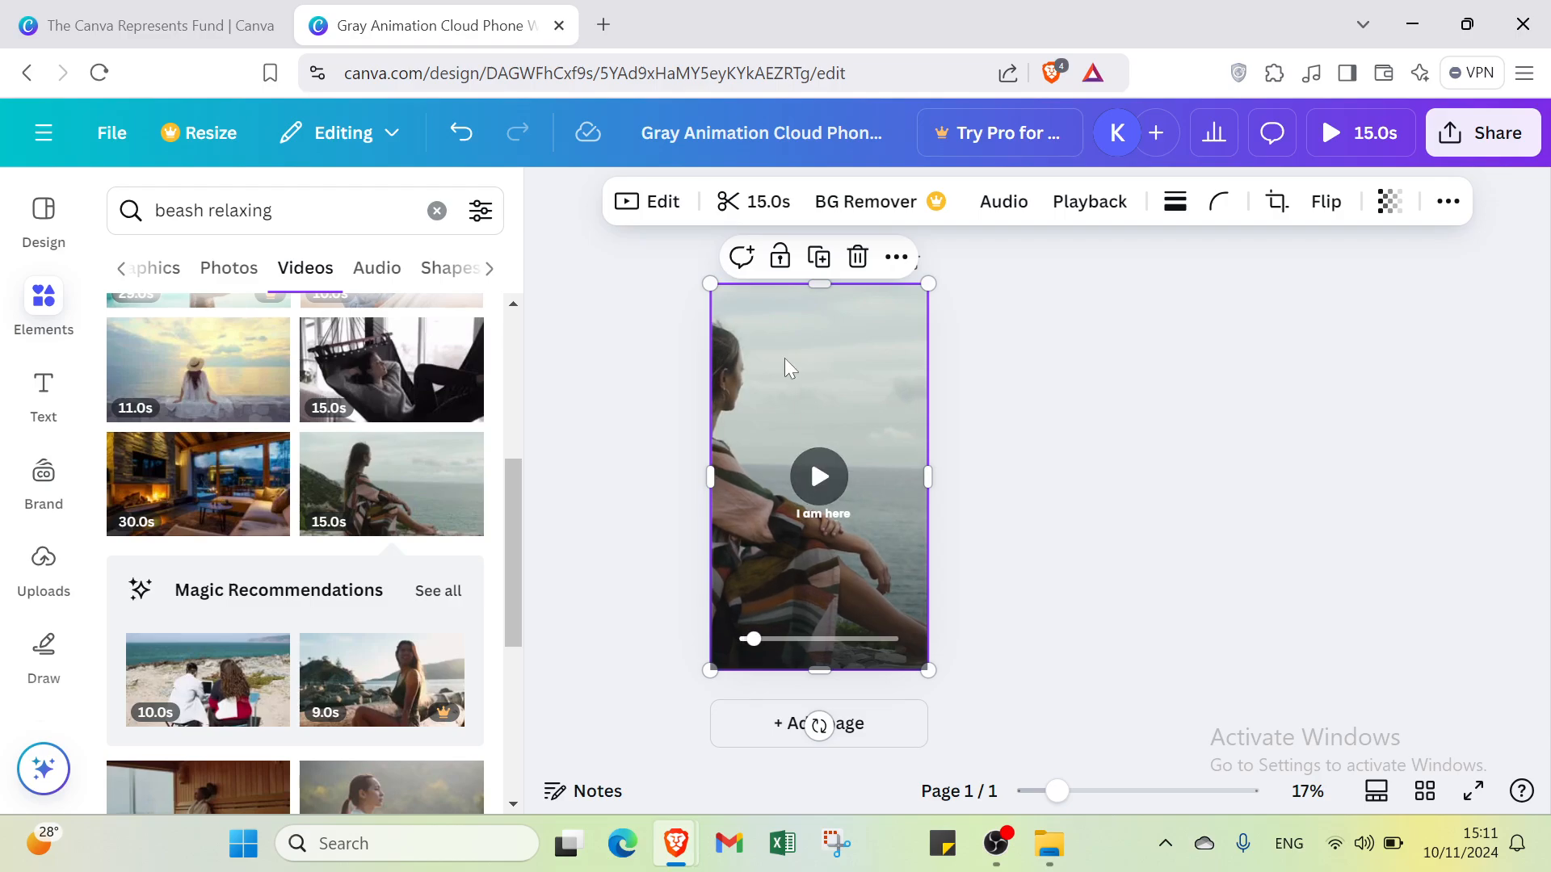
{"action": "left_click", "coordinate": [763, 206]}
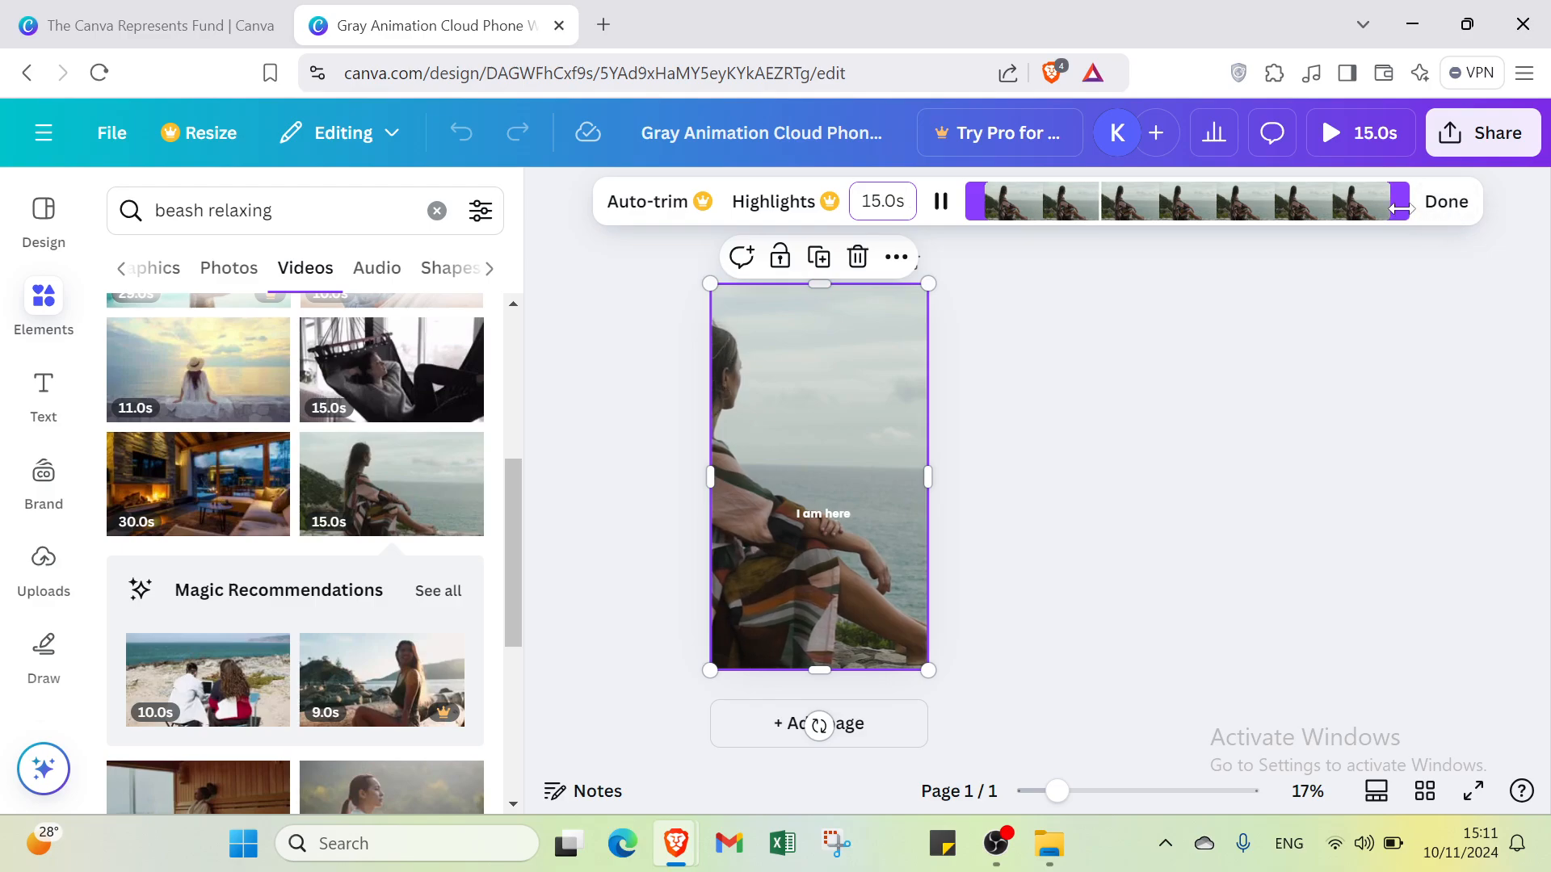
{"action": "left_click_drag", "start_coordinate": [1404, 202], "coordinate": [1160, 206]}
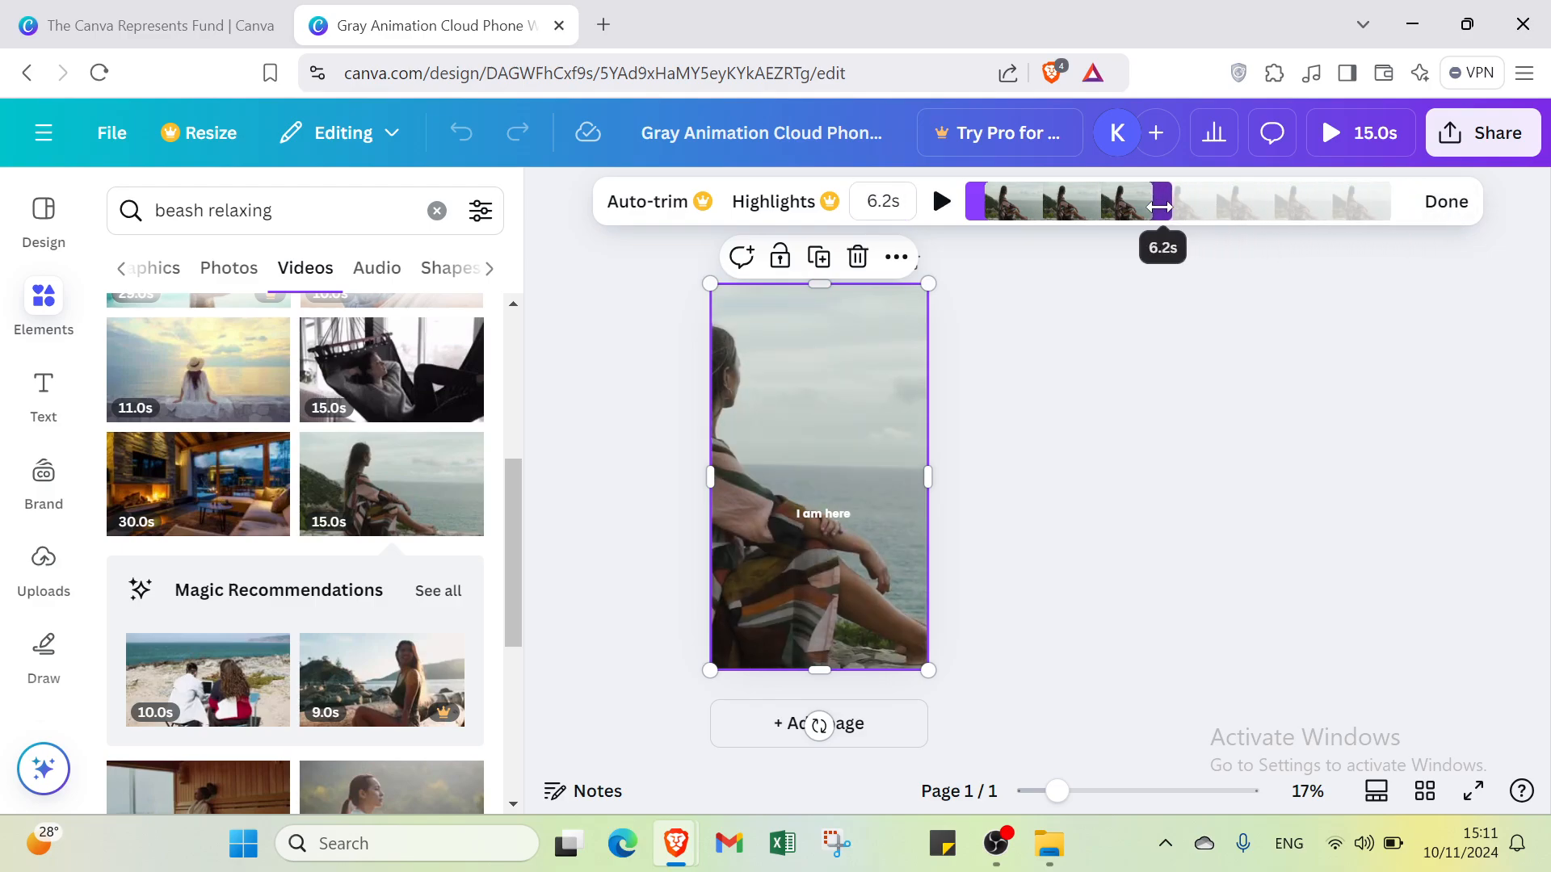
{"action": "left_click", "coordinate": [1448, 207]}
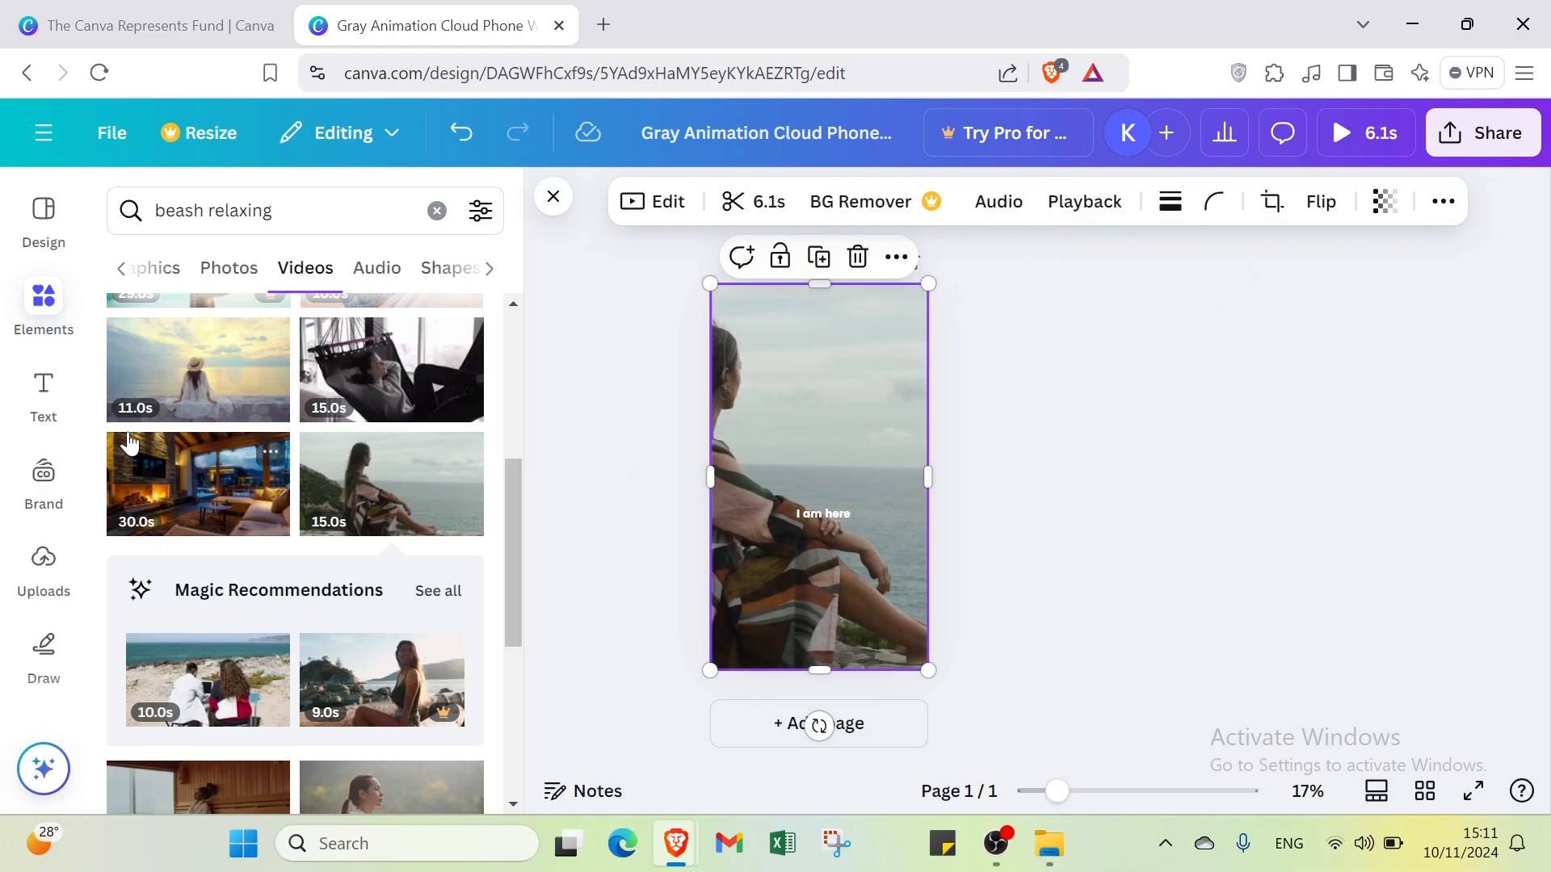
- Look through the default text styles and the options for uploading media files
{"action": "left_click", "coordinate": [42, 421]}
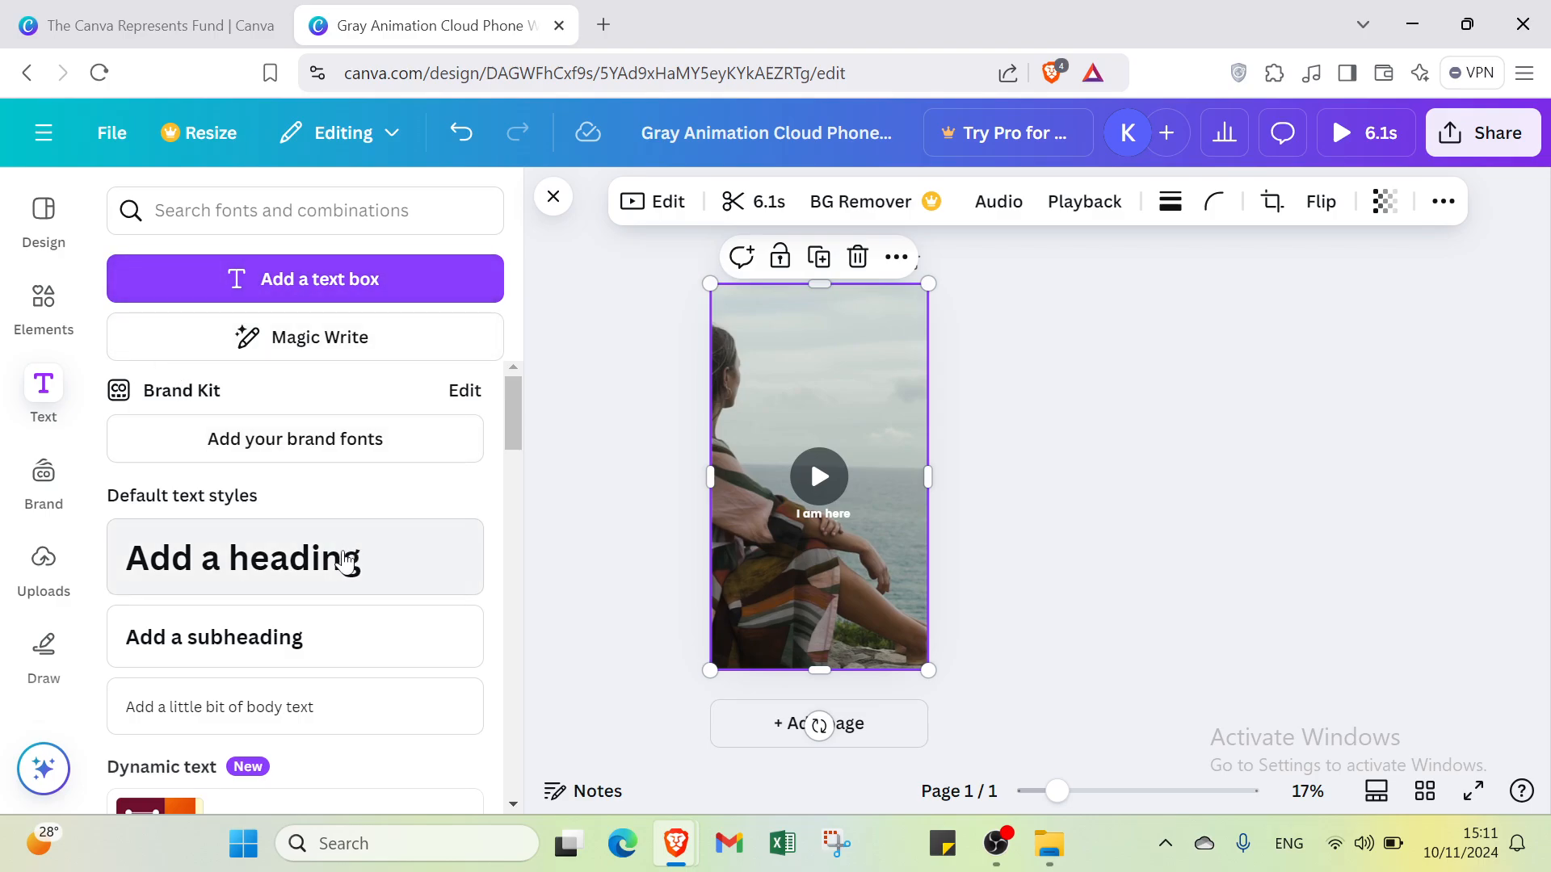
{"action": "scroll", "coordinate": [288, 638], "scroll_direction": "down", "scroll_amount": 3}
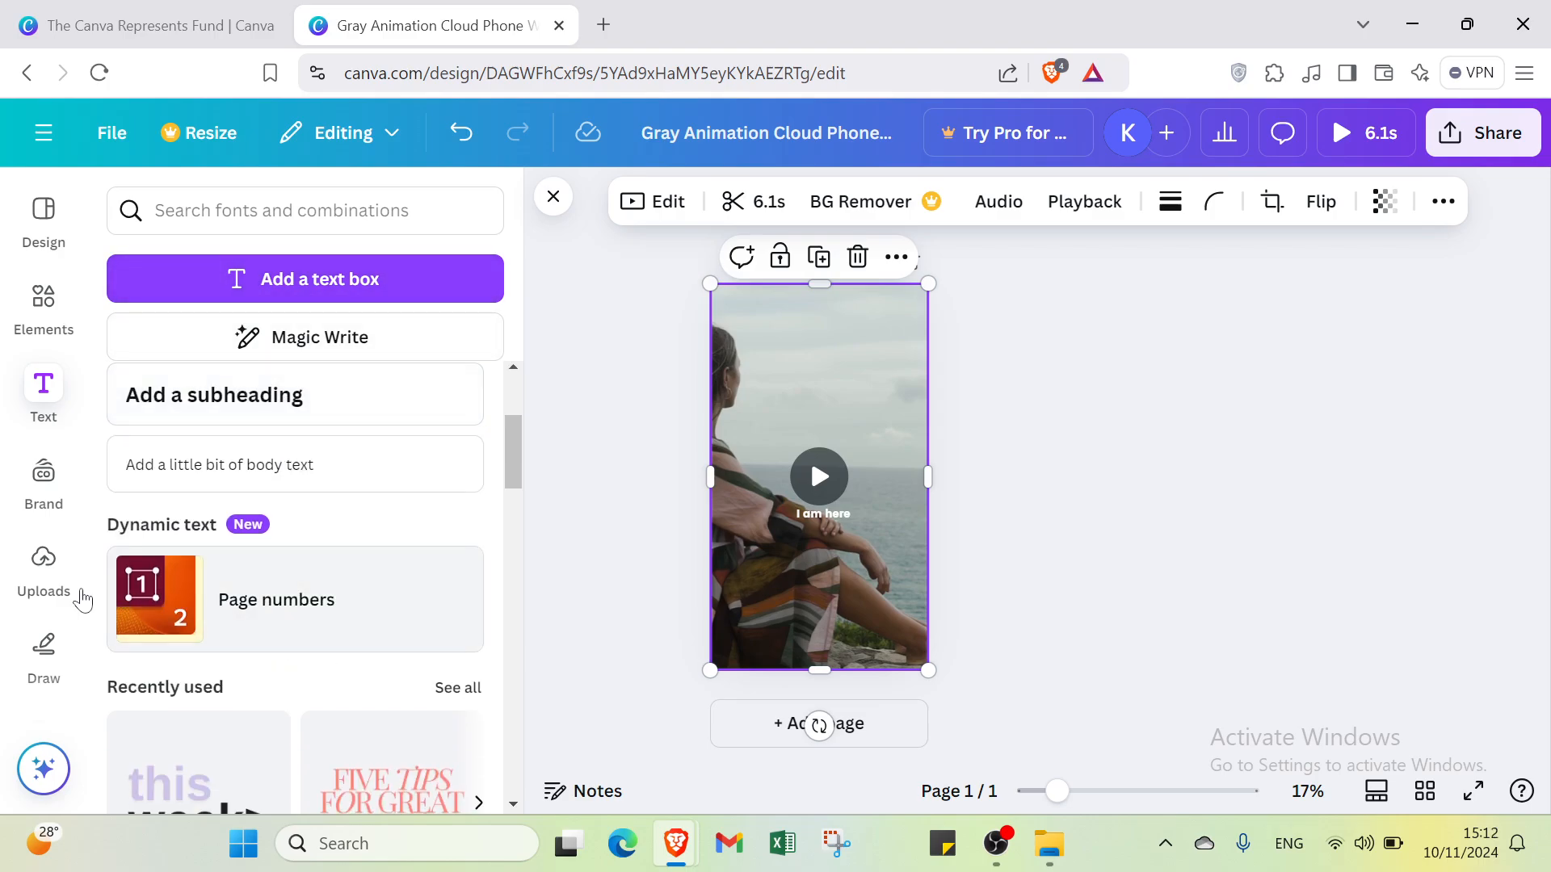
{"action": "left_click", "coordinate": [59, 592]}
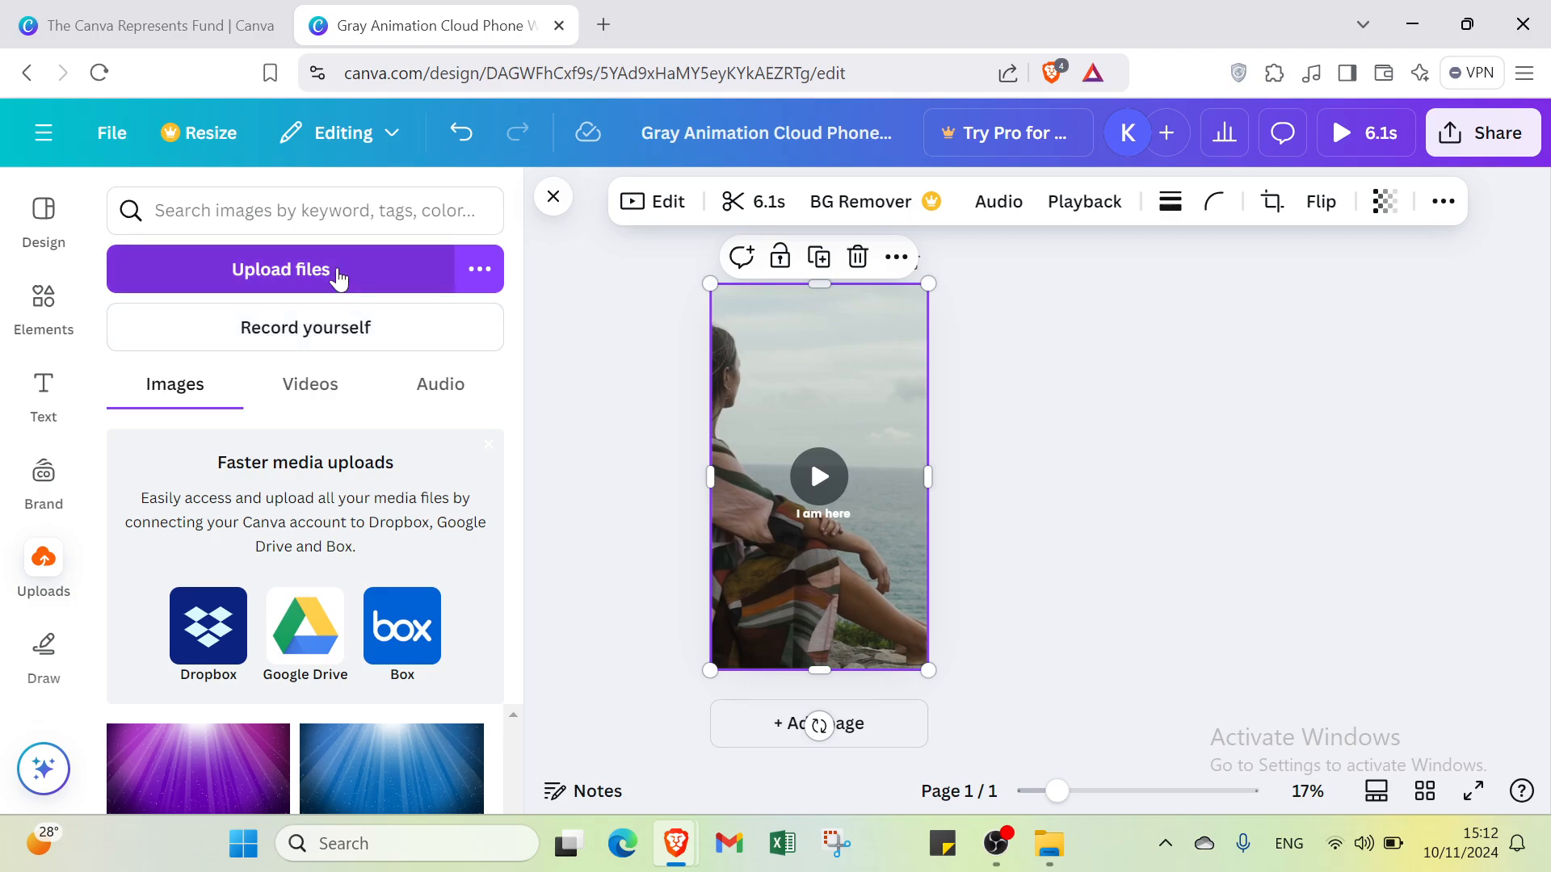
{"action": "key", "text": "Tab"}
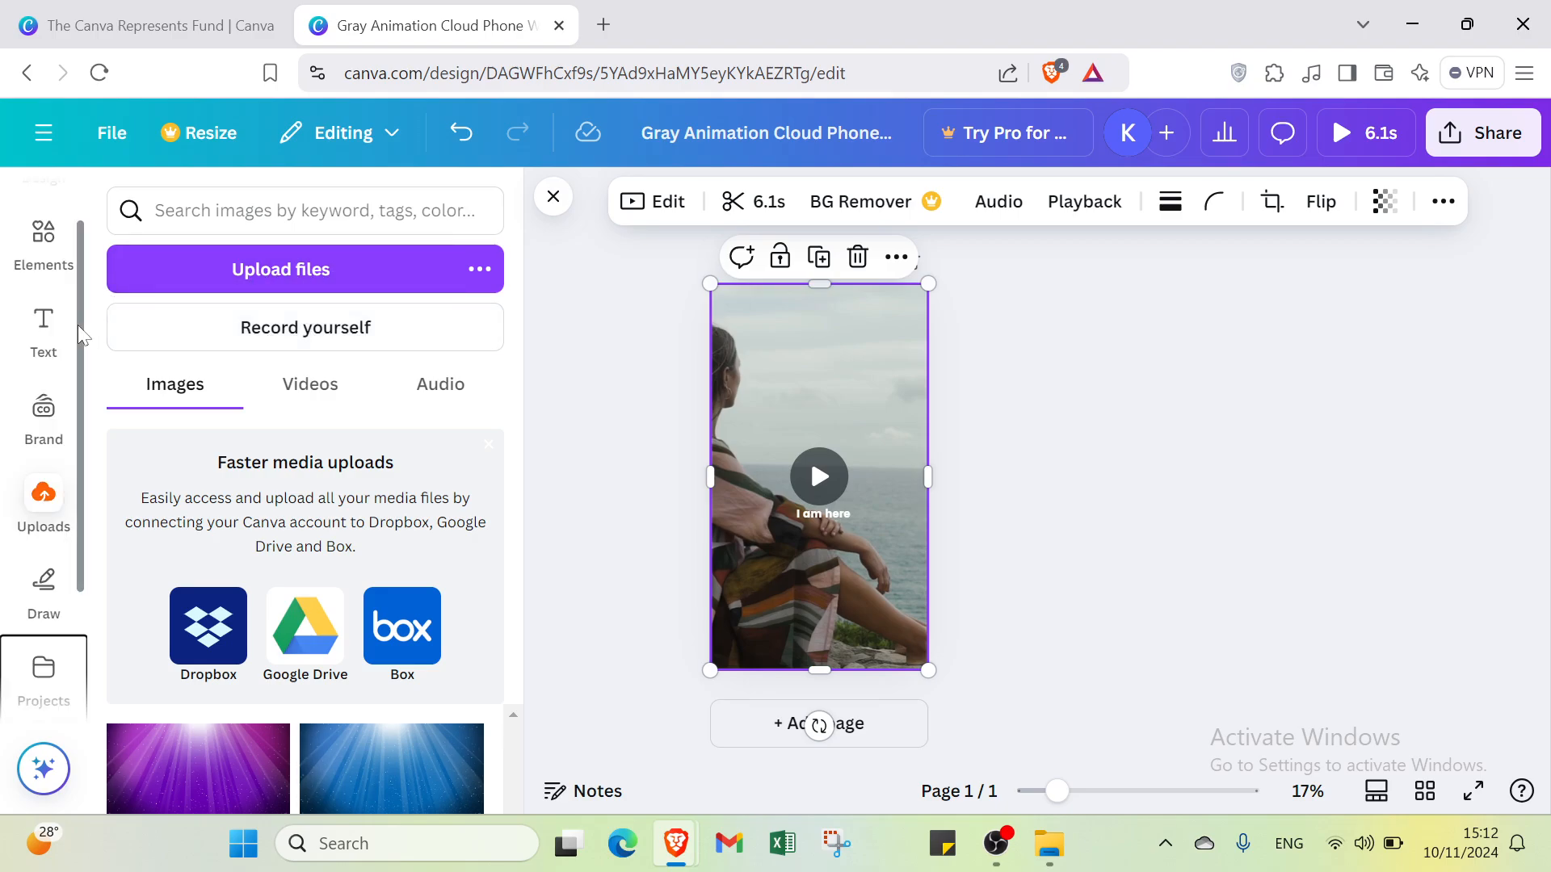
{"action": "key", "text": "shift+F10"}
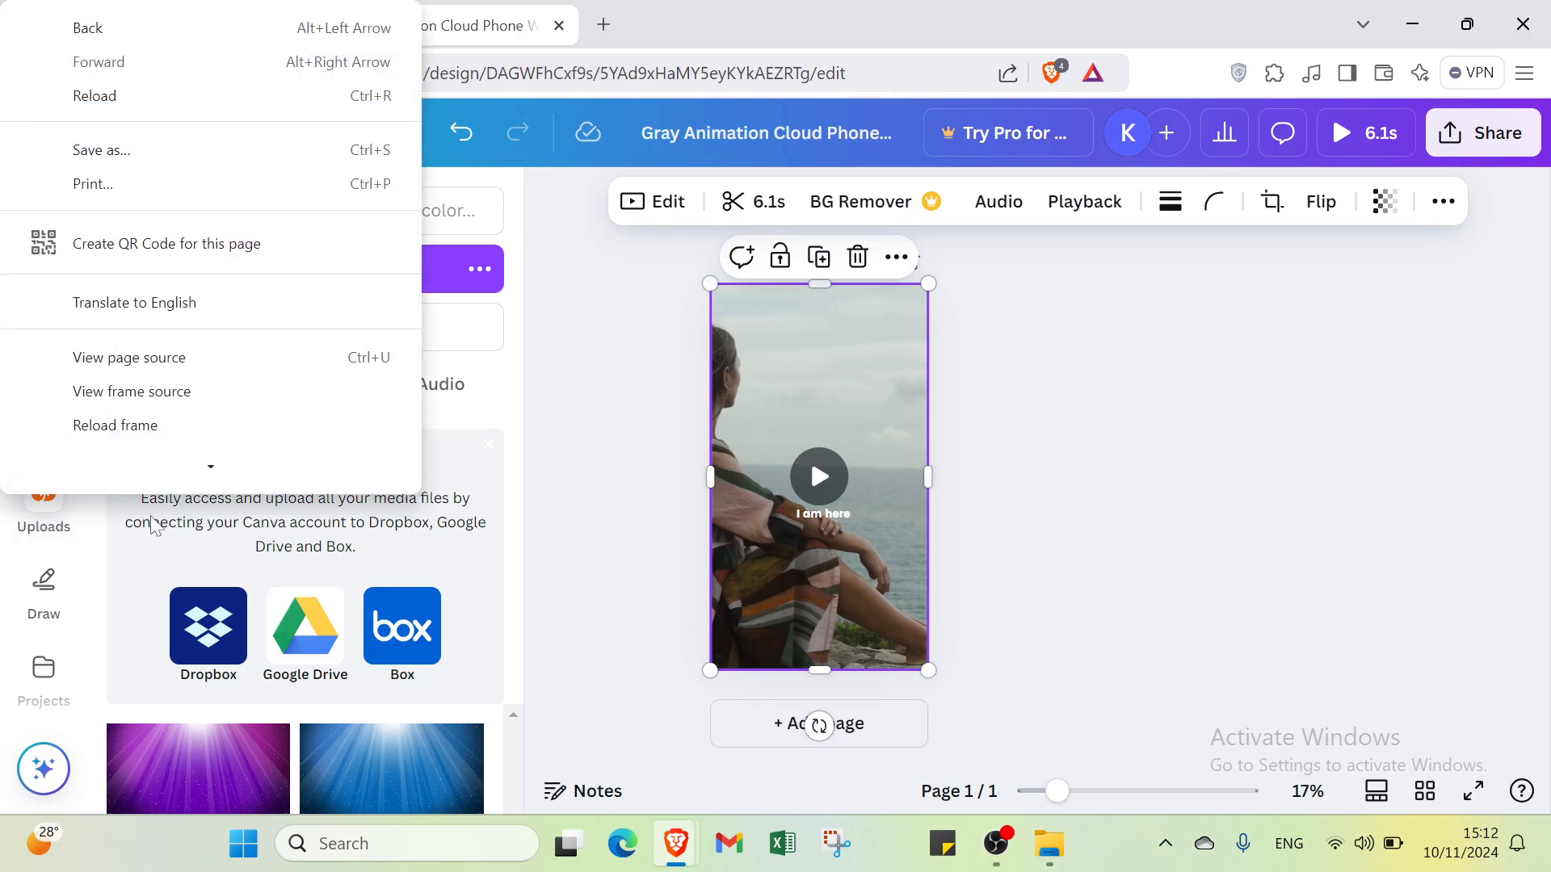
{"action": "key", "text": "Escape"}
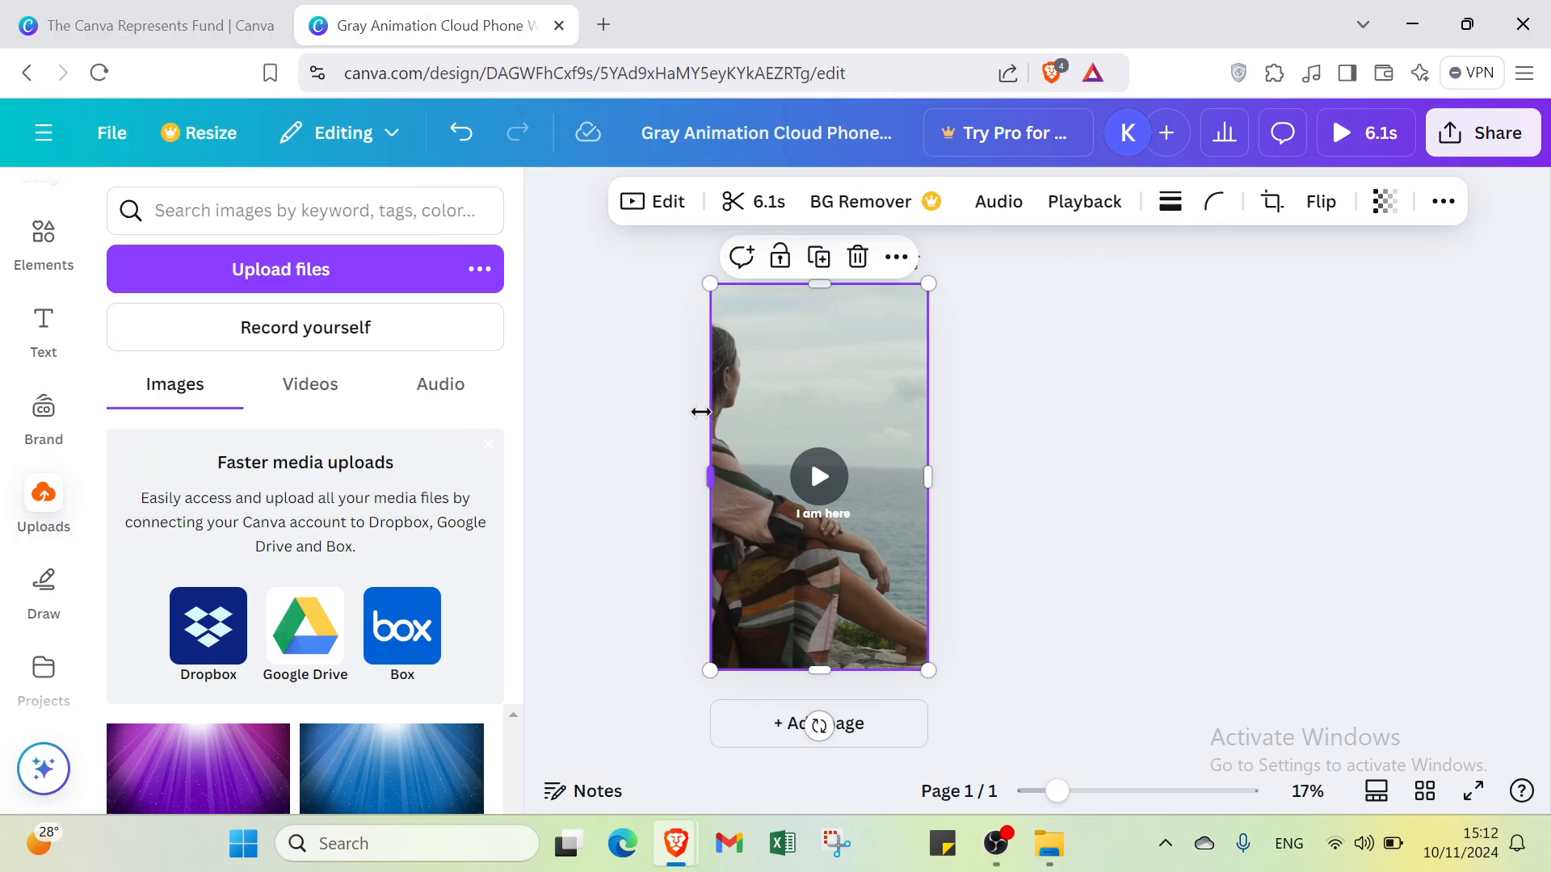
{"action": "key", "text": "Escape"}
- Search the elements for "relaxing" and show only the graphics
{"action": "left_click", "coordinate": [44, 243]}
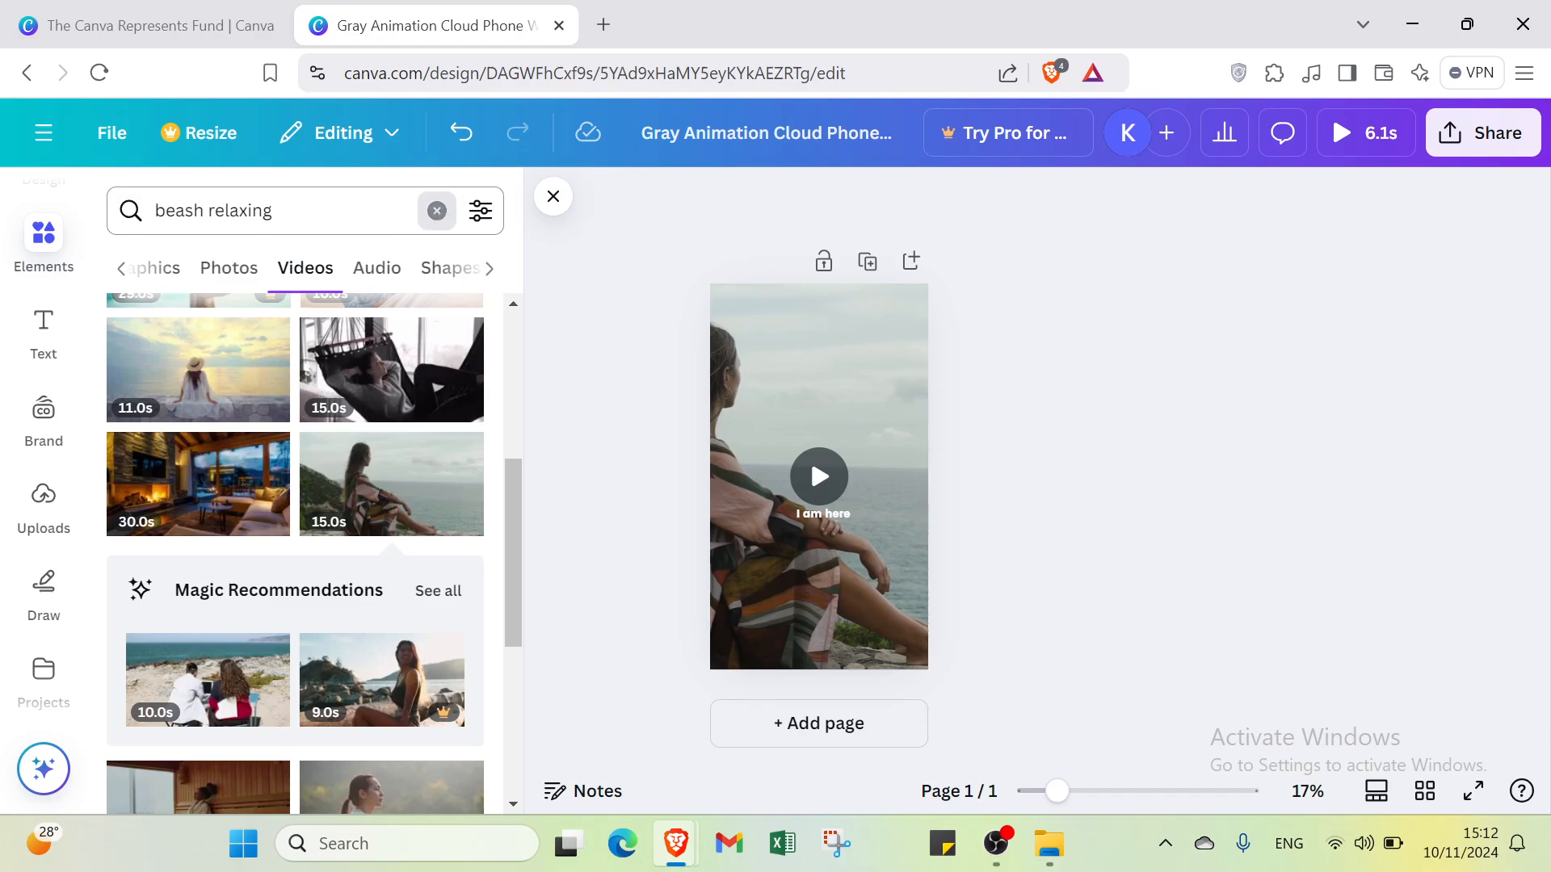
{"action": "left_click", "coordinate": [436, 211]}
{"action": "type", "text": "relaxi"}
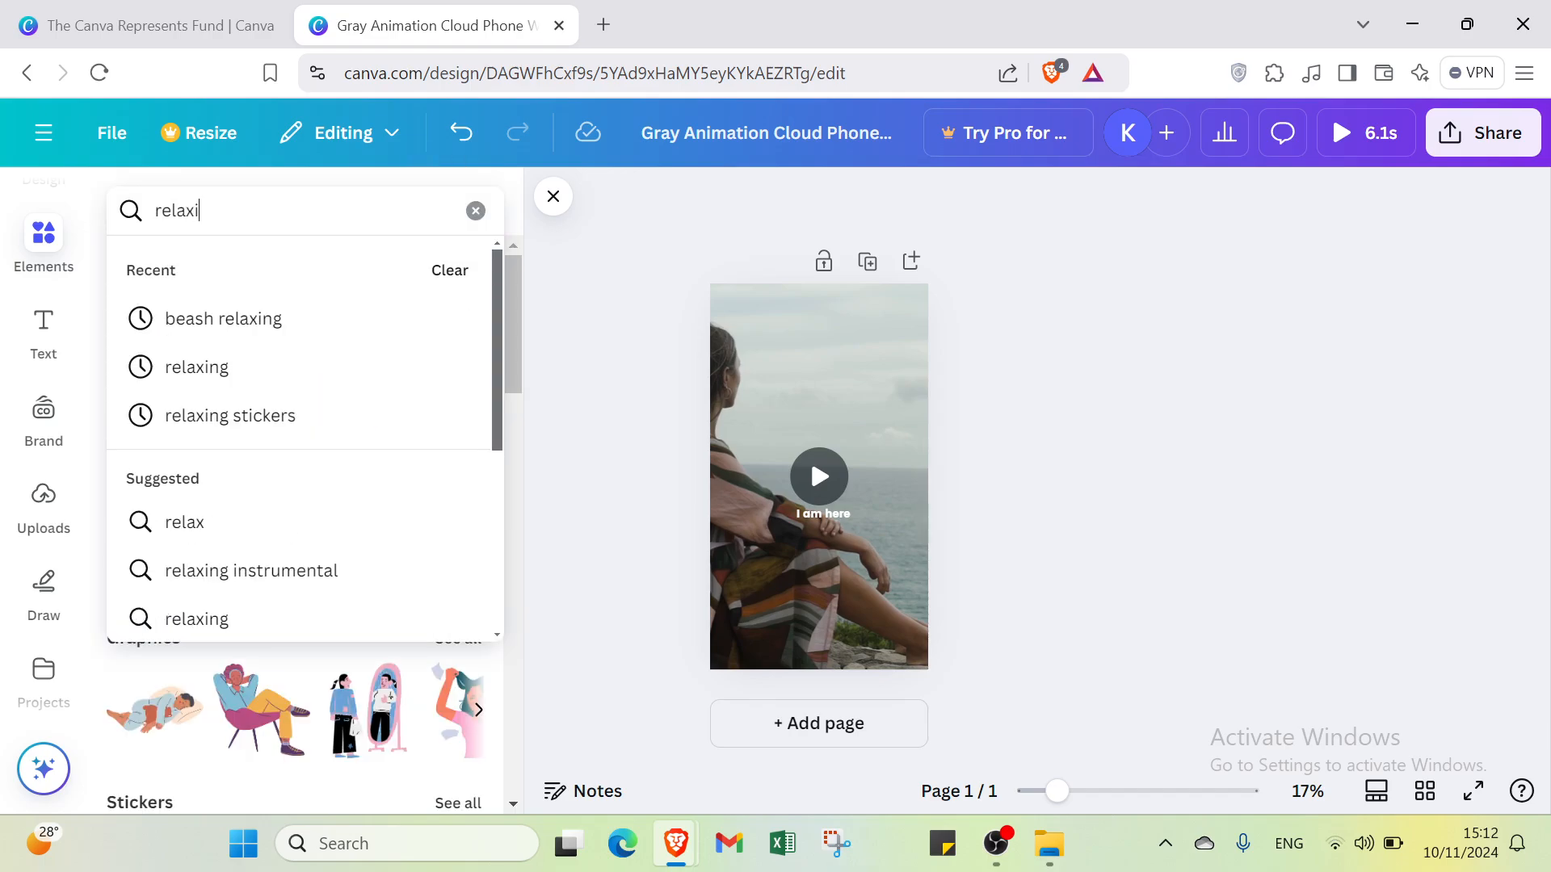
{"action": "type", "text": "ng"}
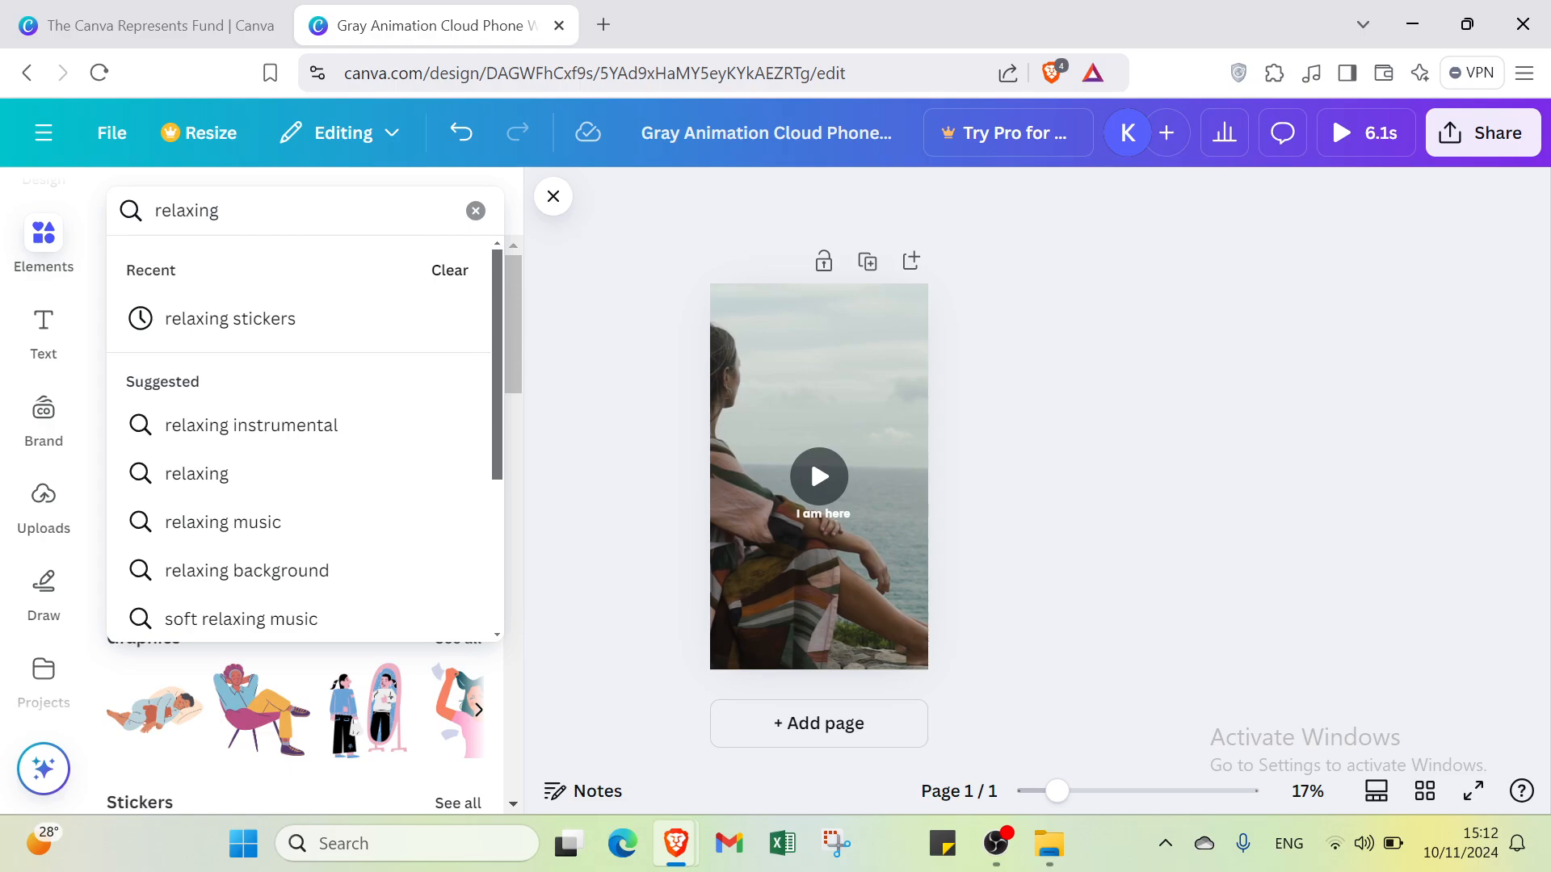
{"action": "key", "text": "Return"}
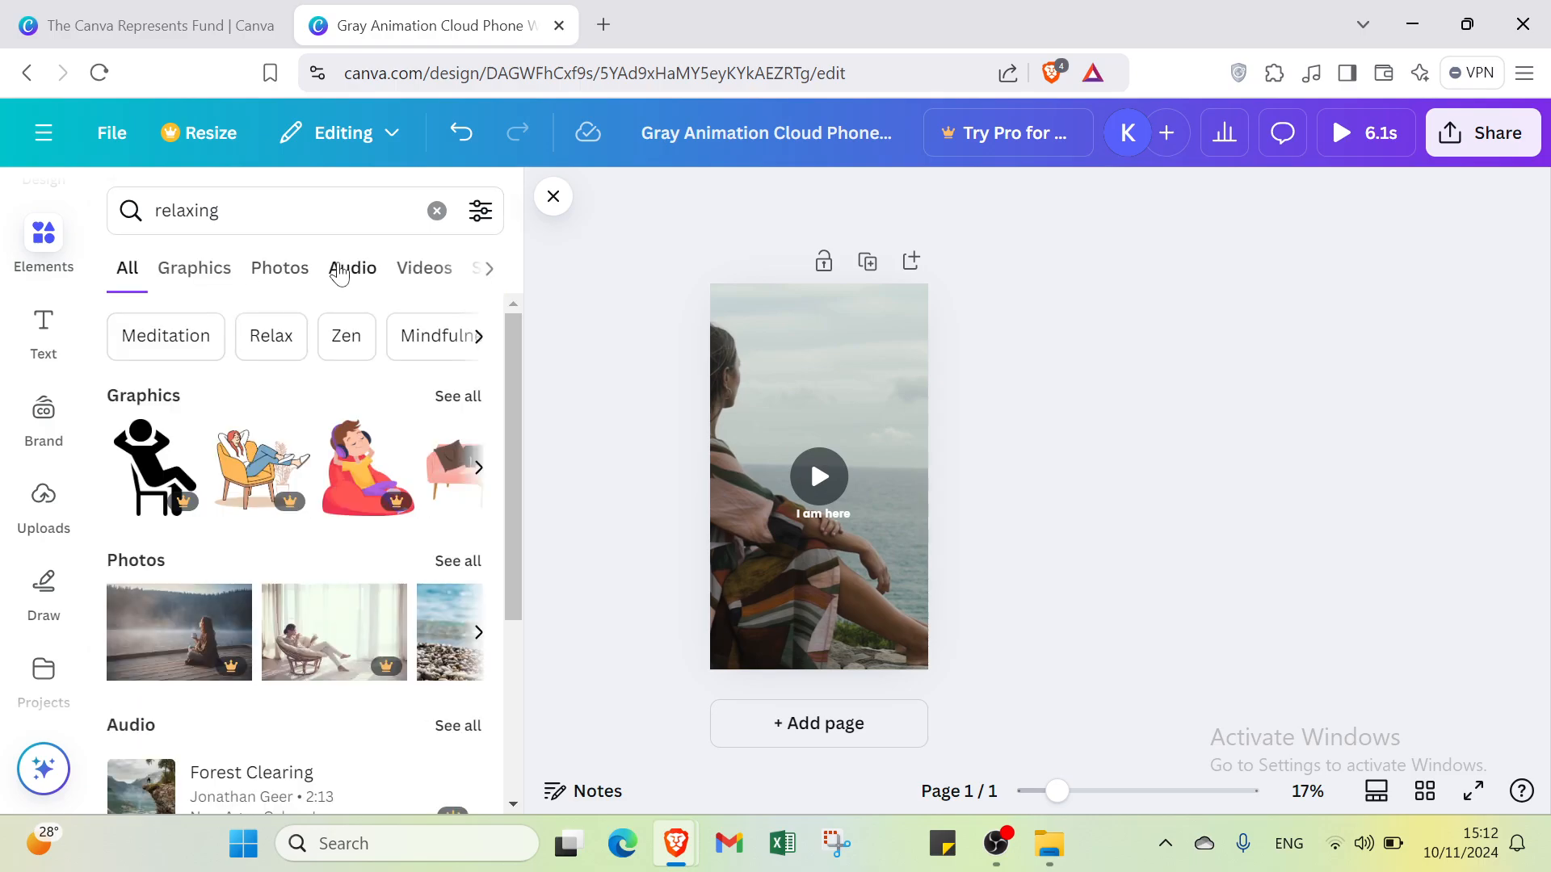
{"action": "left_click", "coordinate": [196, 270]}
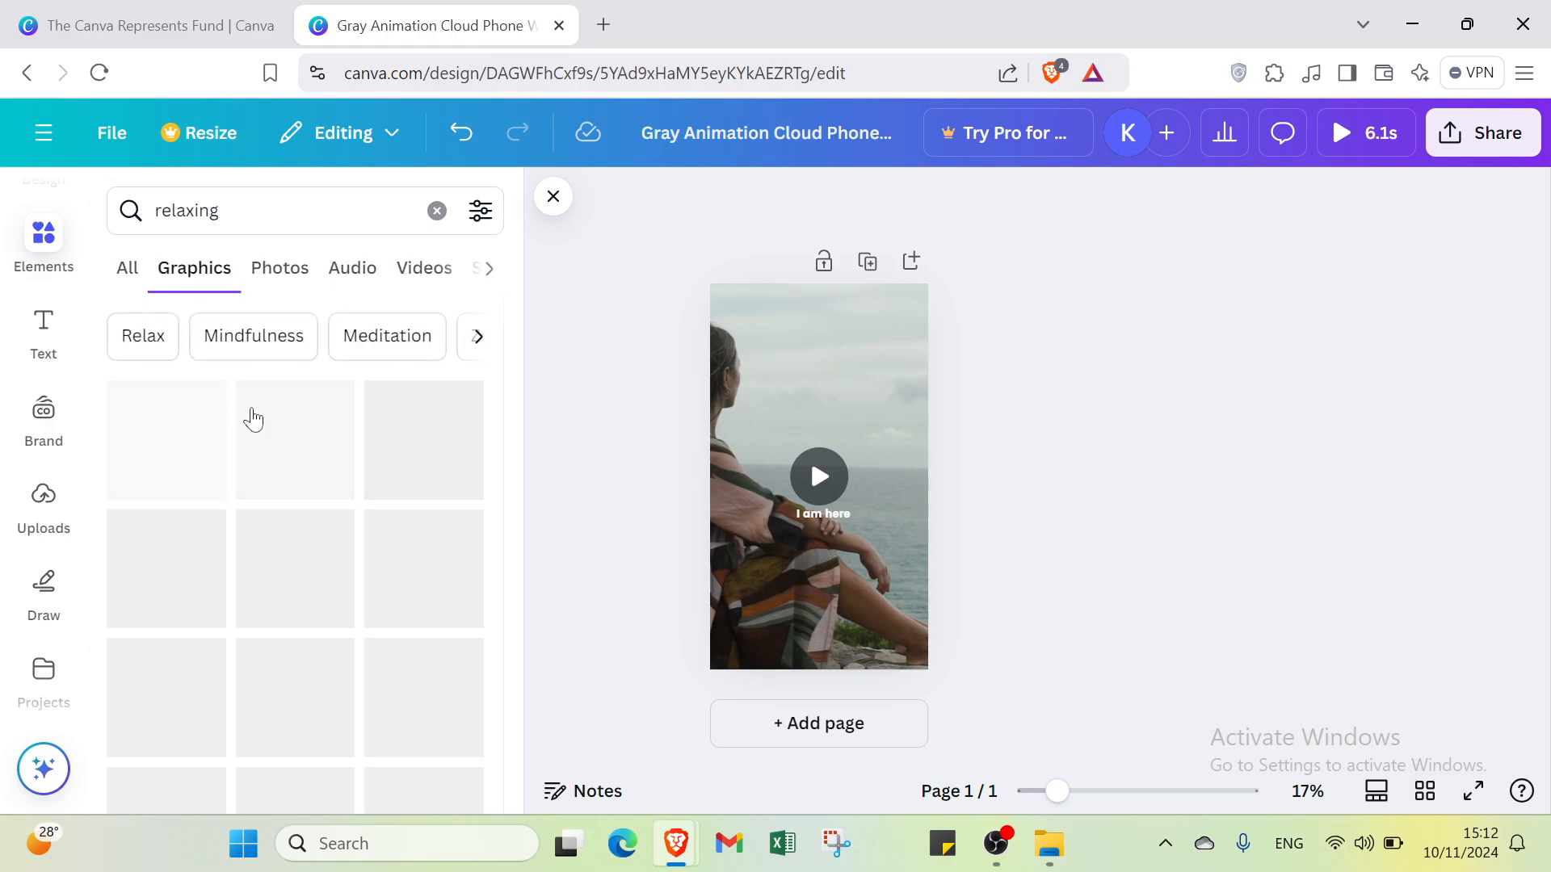
- Add the graphic of a bear with sunglasses on a lounger and place it small in the page's upper-right corner
{"action": "scroll", "coordinate": [279, 502], "scroll_direction": "down", "scroll_amount": 2}
{"action": "scroll", "coordinate": [289, 488], "scroll_direction": "down", "scroll_amount": 3}
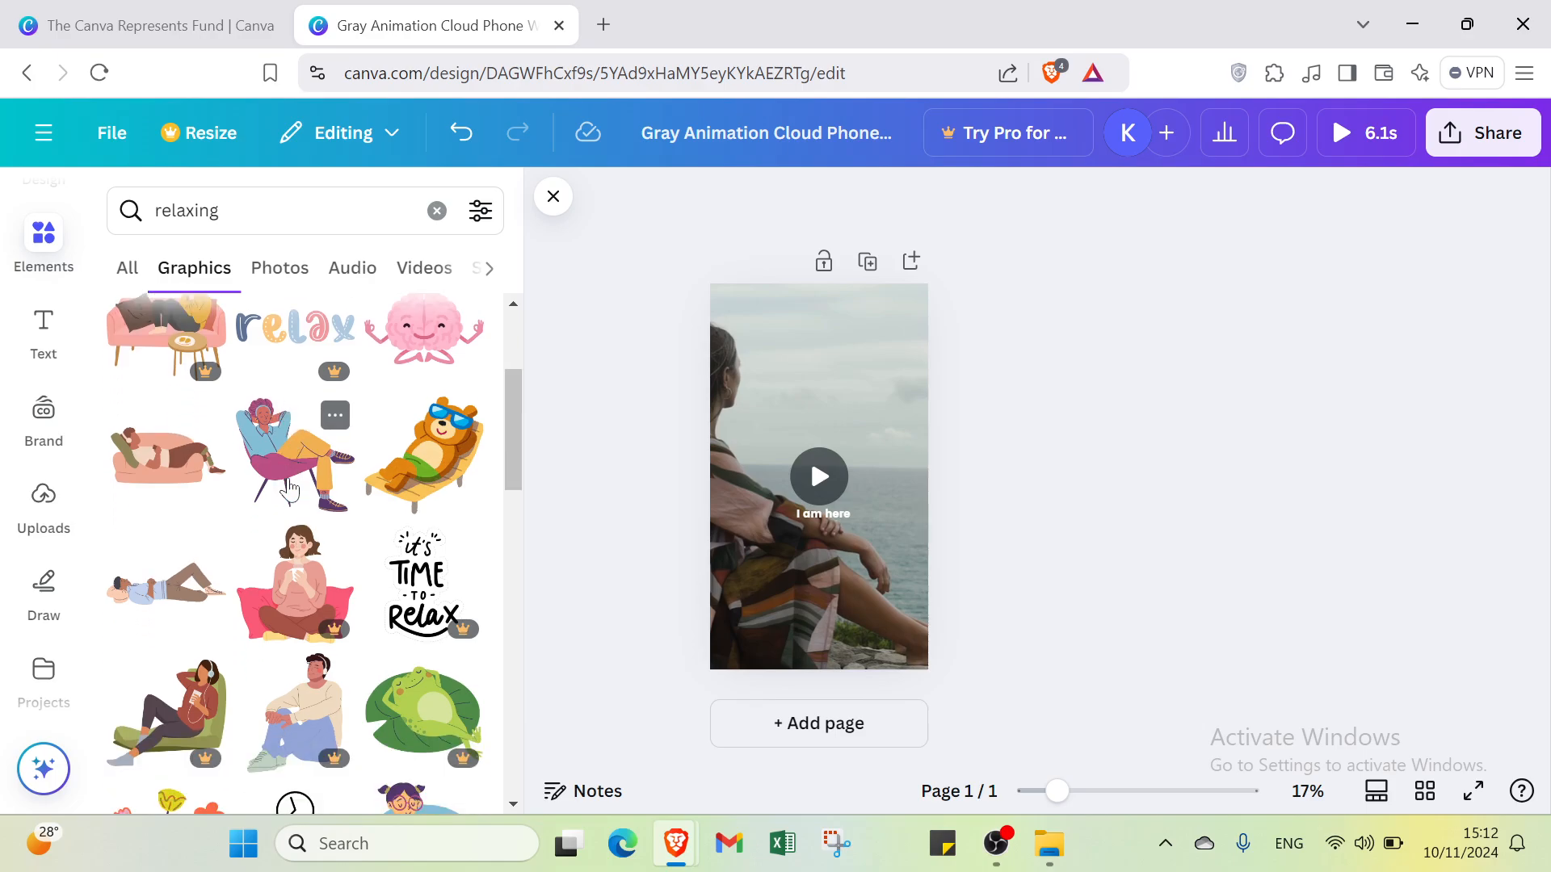
{"action": "scroll", "coordinate": [269, 470], "scroll_direction": "up", "scroll_amount": 1}
{"action": "scroll", "coordinate": [269, 470], "scroll_direction": "up", "scroll_amount": 1}
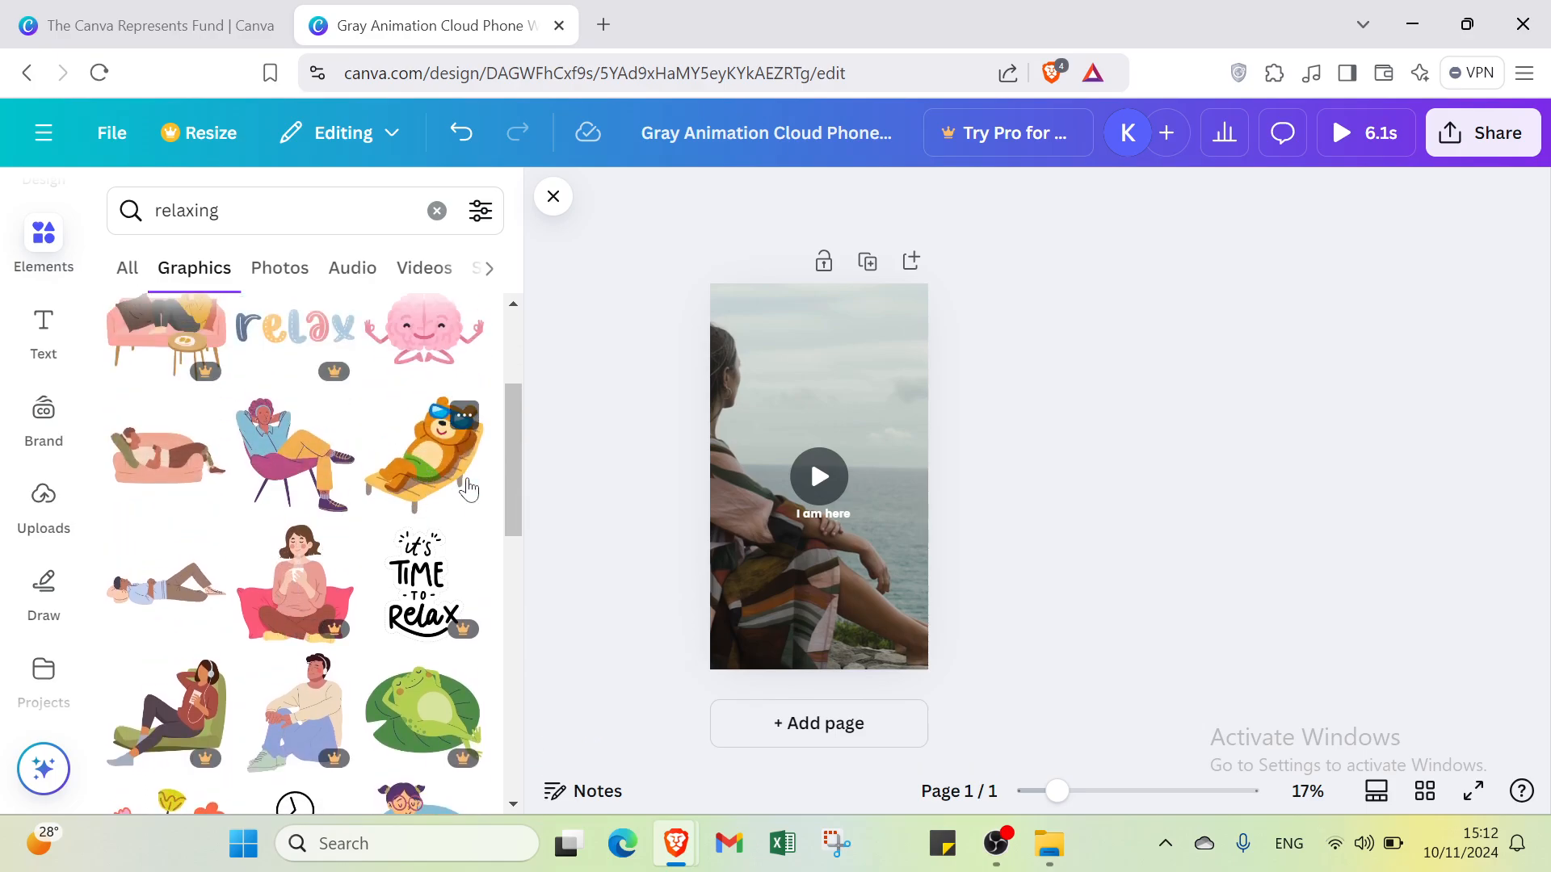
{"action": "left_click", "coordinate": [421, 475]}
{"action": "left_click_drag", "start_coordinate": [731, 396], "coordinate": [880, 345]}
{"action": "left_click", "coordinate": [849, 544]}
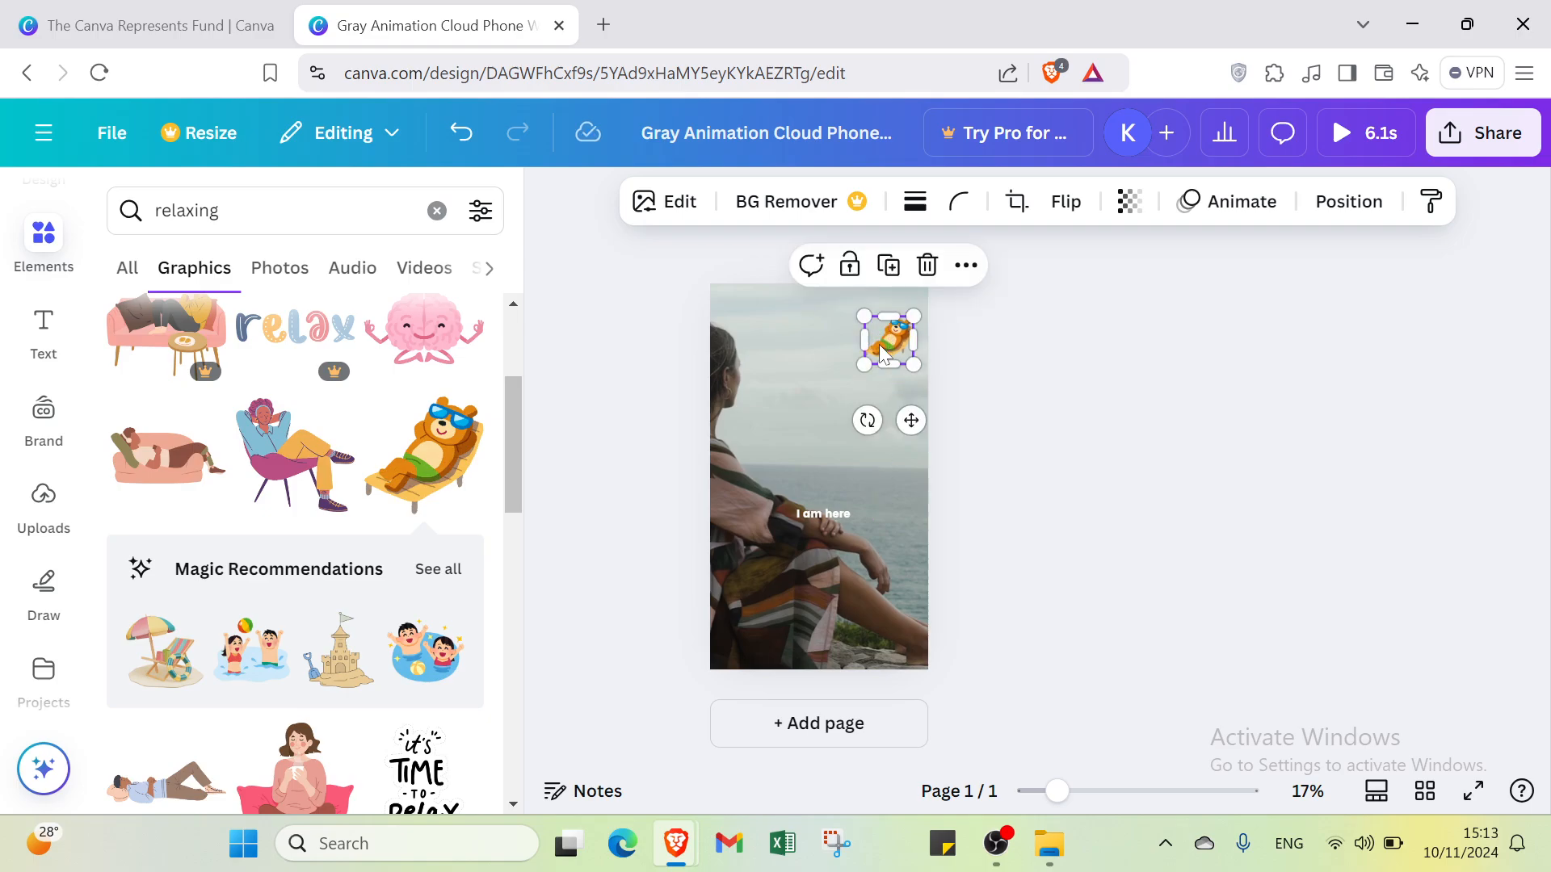
{"action": "left_click", "coordinate": [1002, 358]}
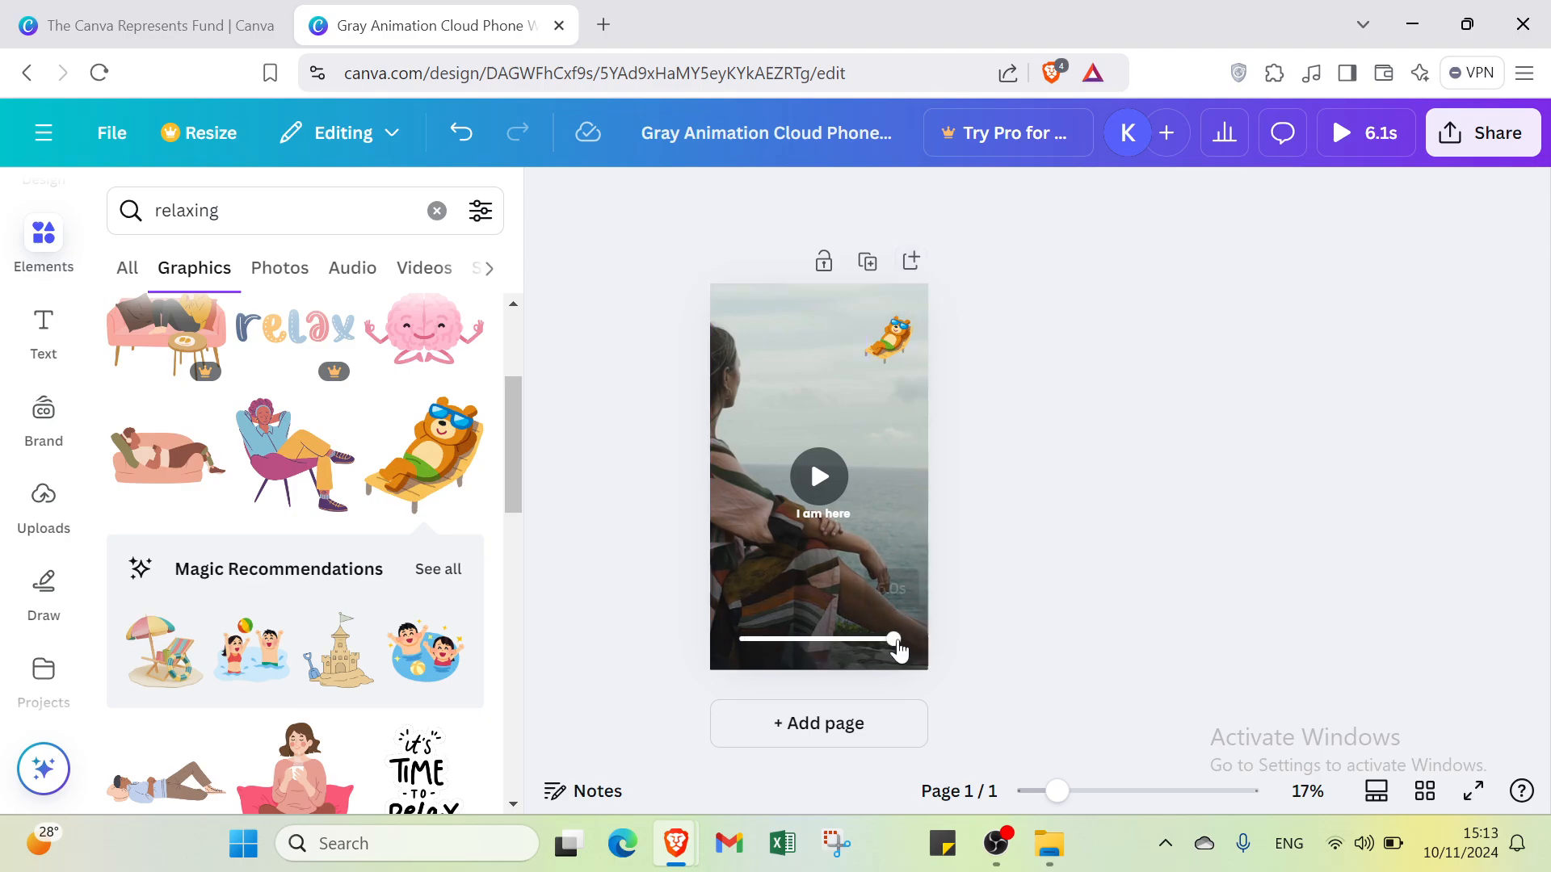
{"action": "left_click", "coordinate": [1102, 792]}
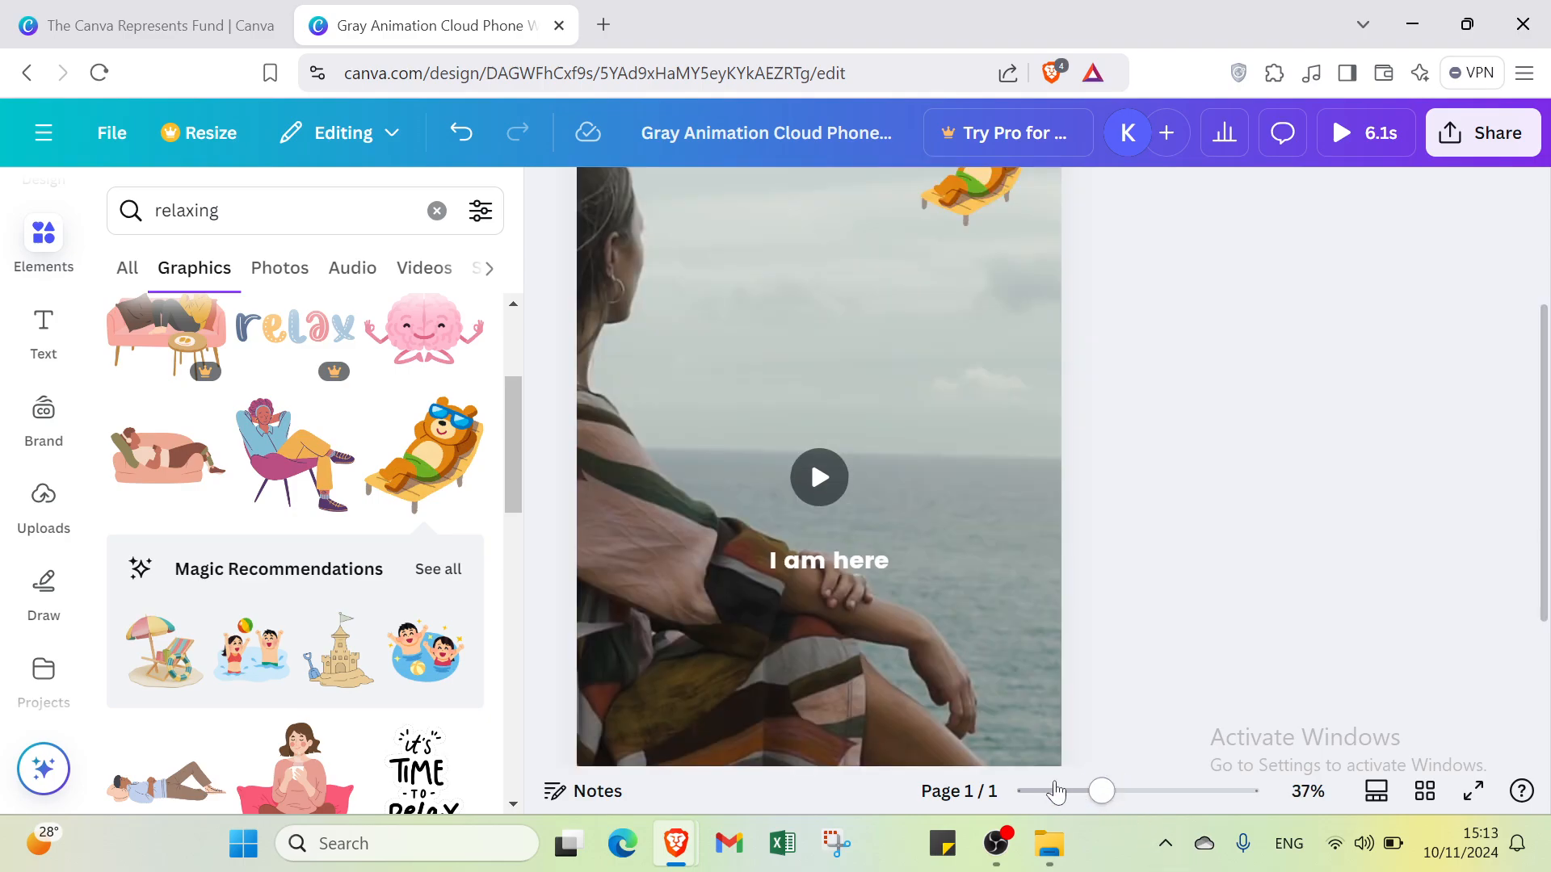
{"action": "left_click", "coordinate": [1055, 792]}
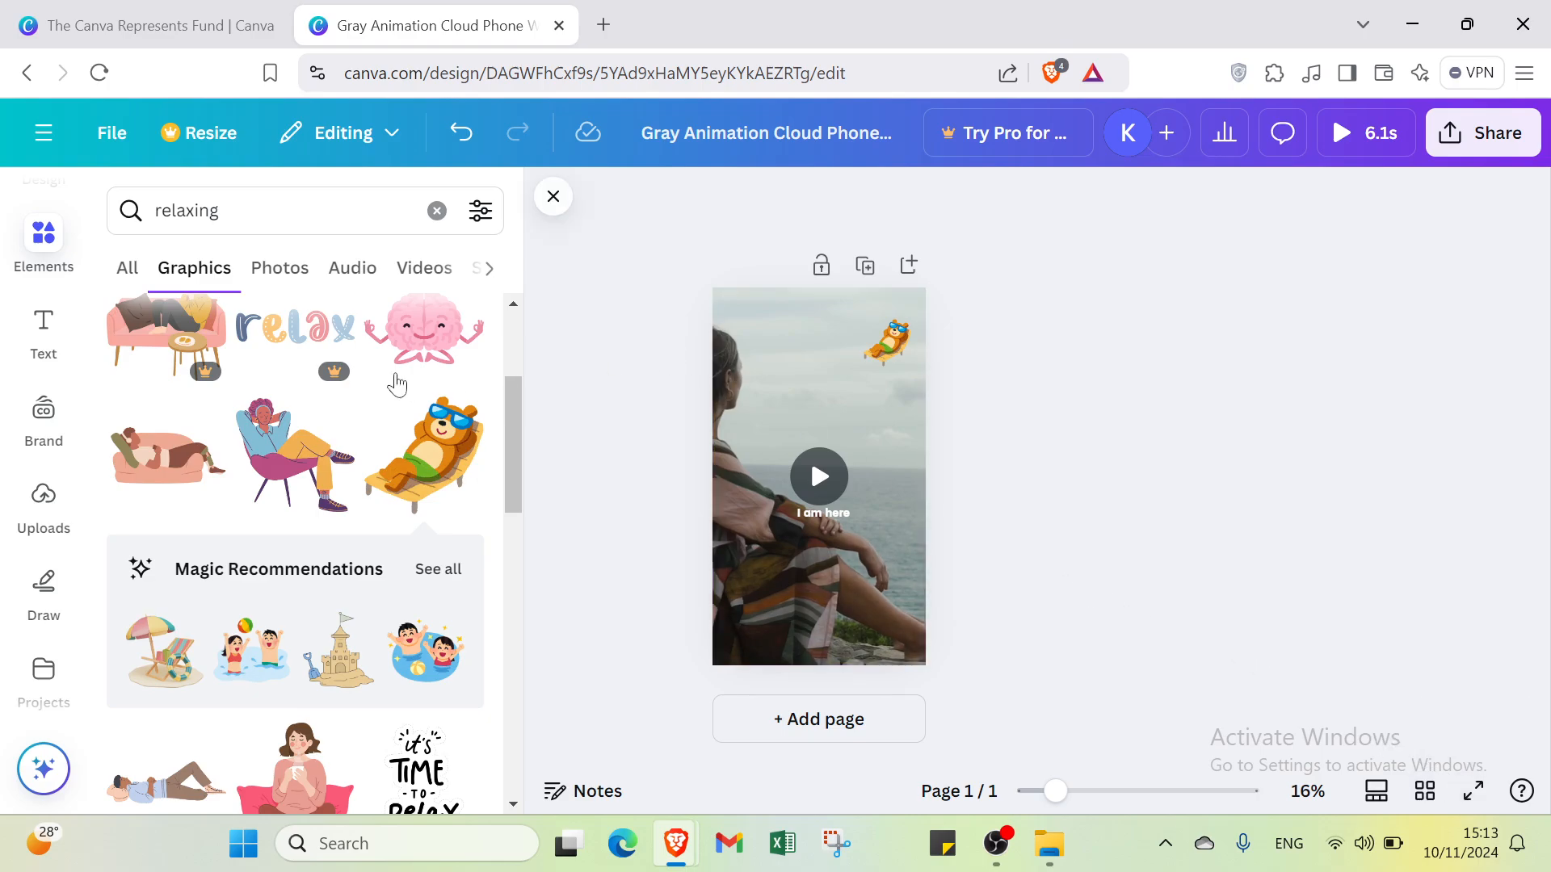
- Activate the drawing tools and set the marker to the custom orange-brown color #D29641
{"action": "scroll", "coordinate": [58, 509], "scroll_direction": "down", "scroll_amount": 2}
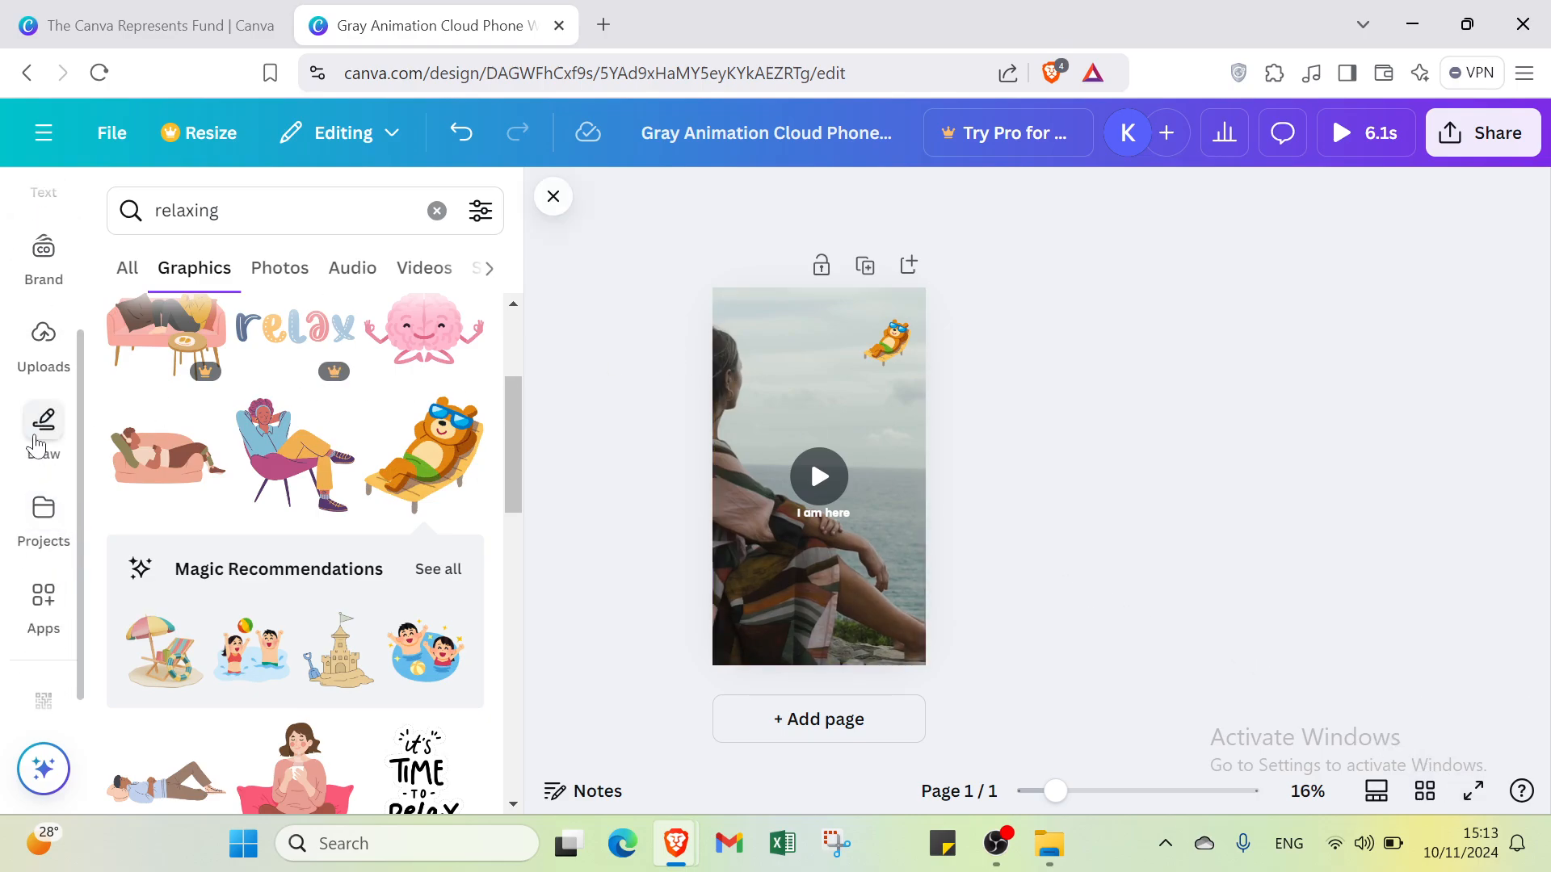
{"action": "left_click", "coordinate": [42, 426]}
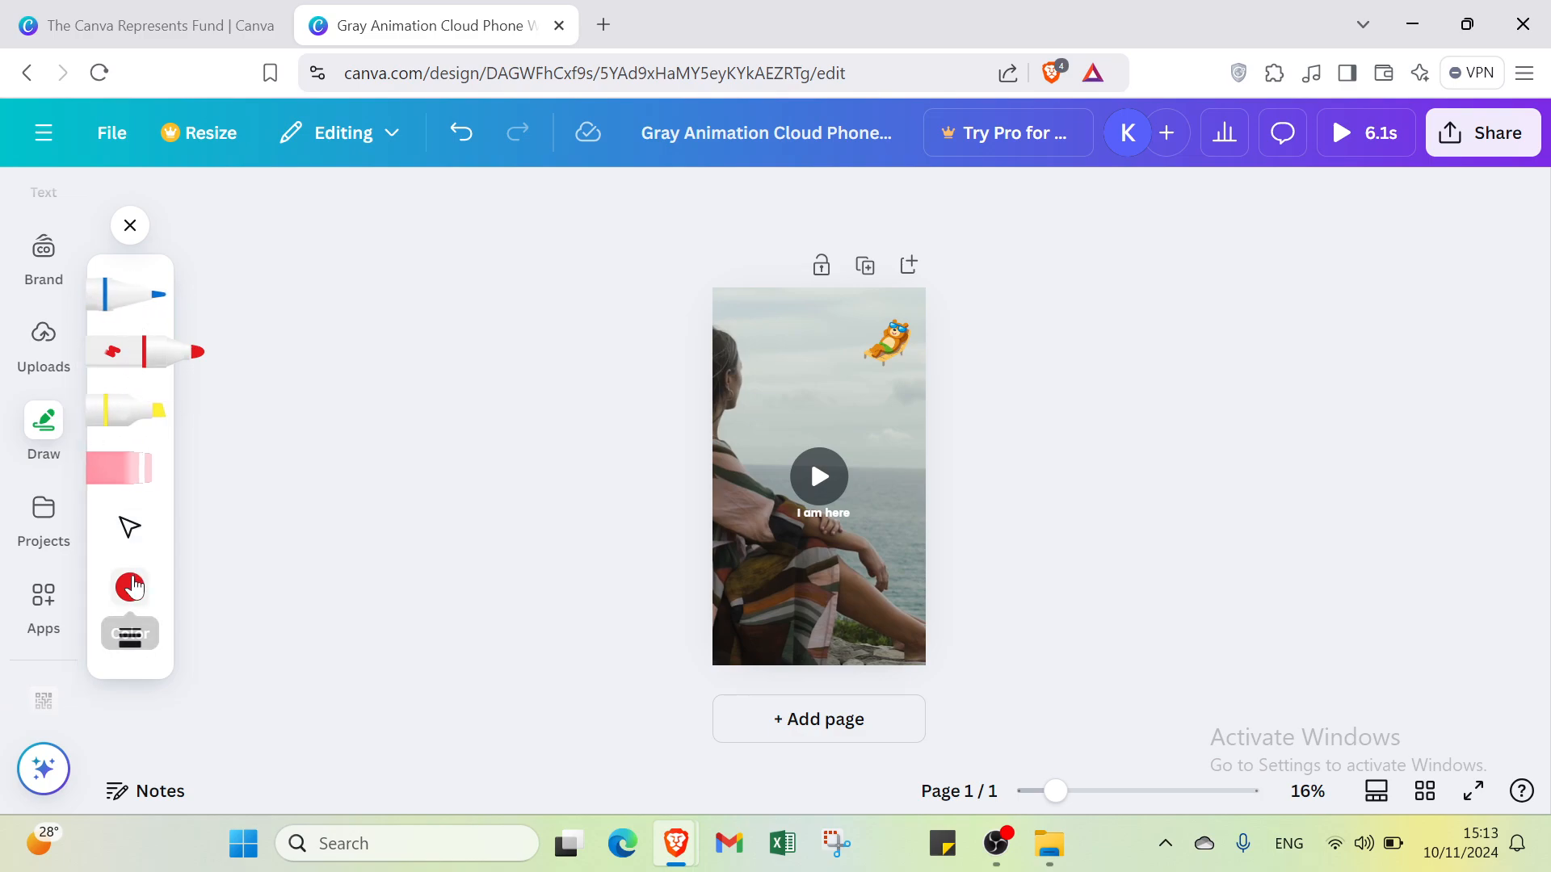
{"action": "left_click", "coordinate": [130, 587]}
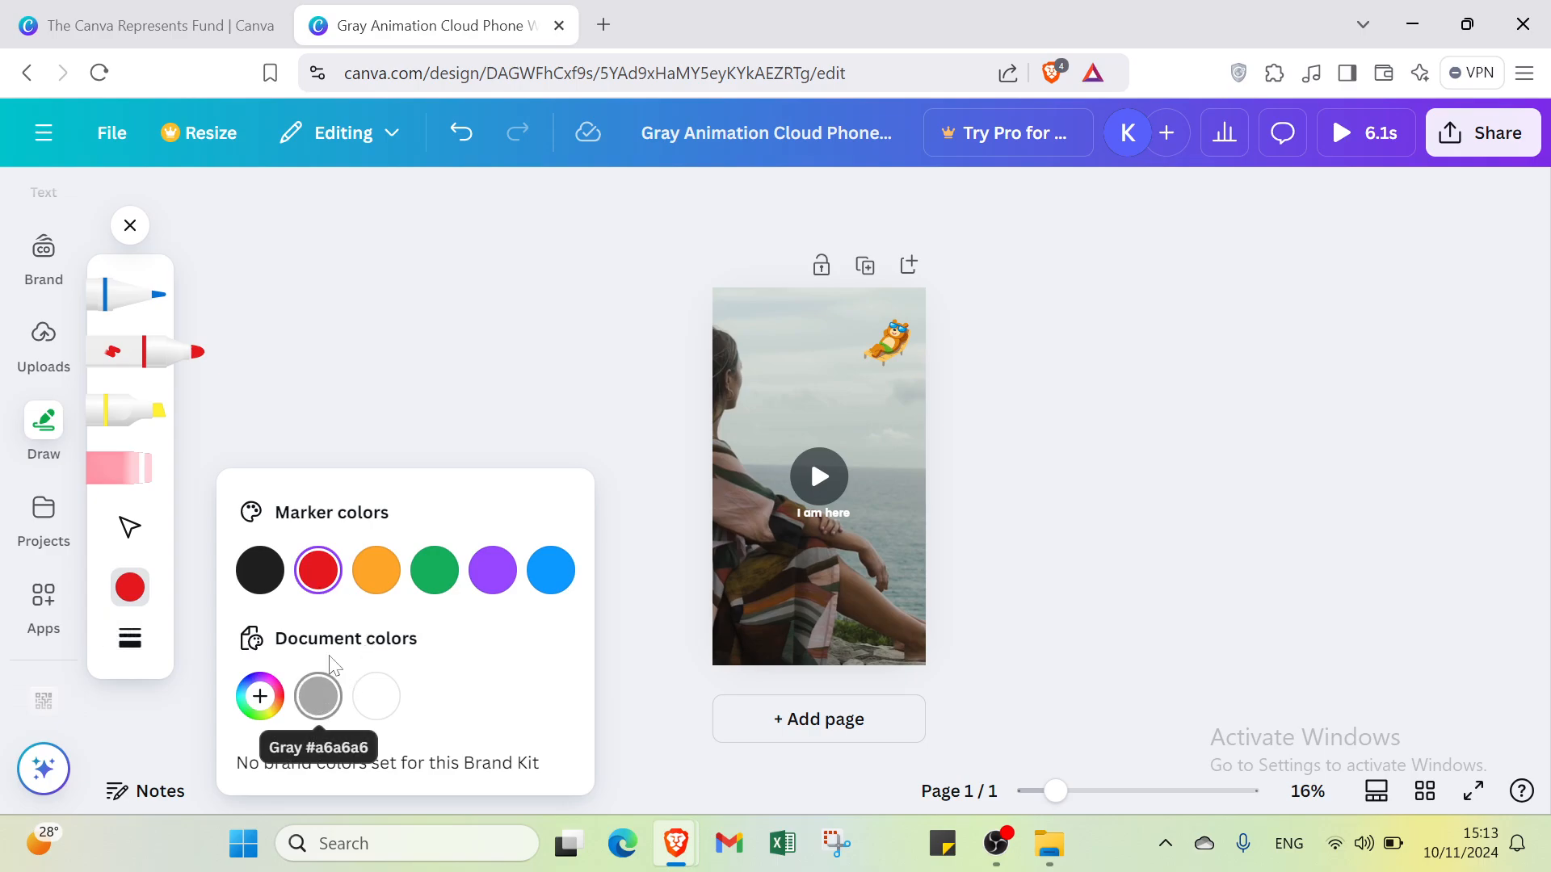
{"action": "left_click", "coordinate": [378, 589]}
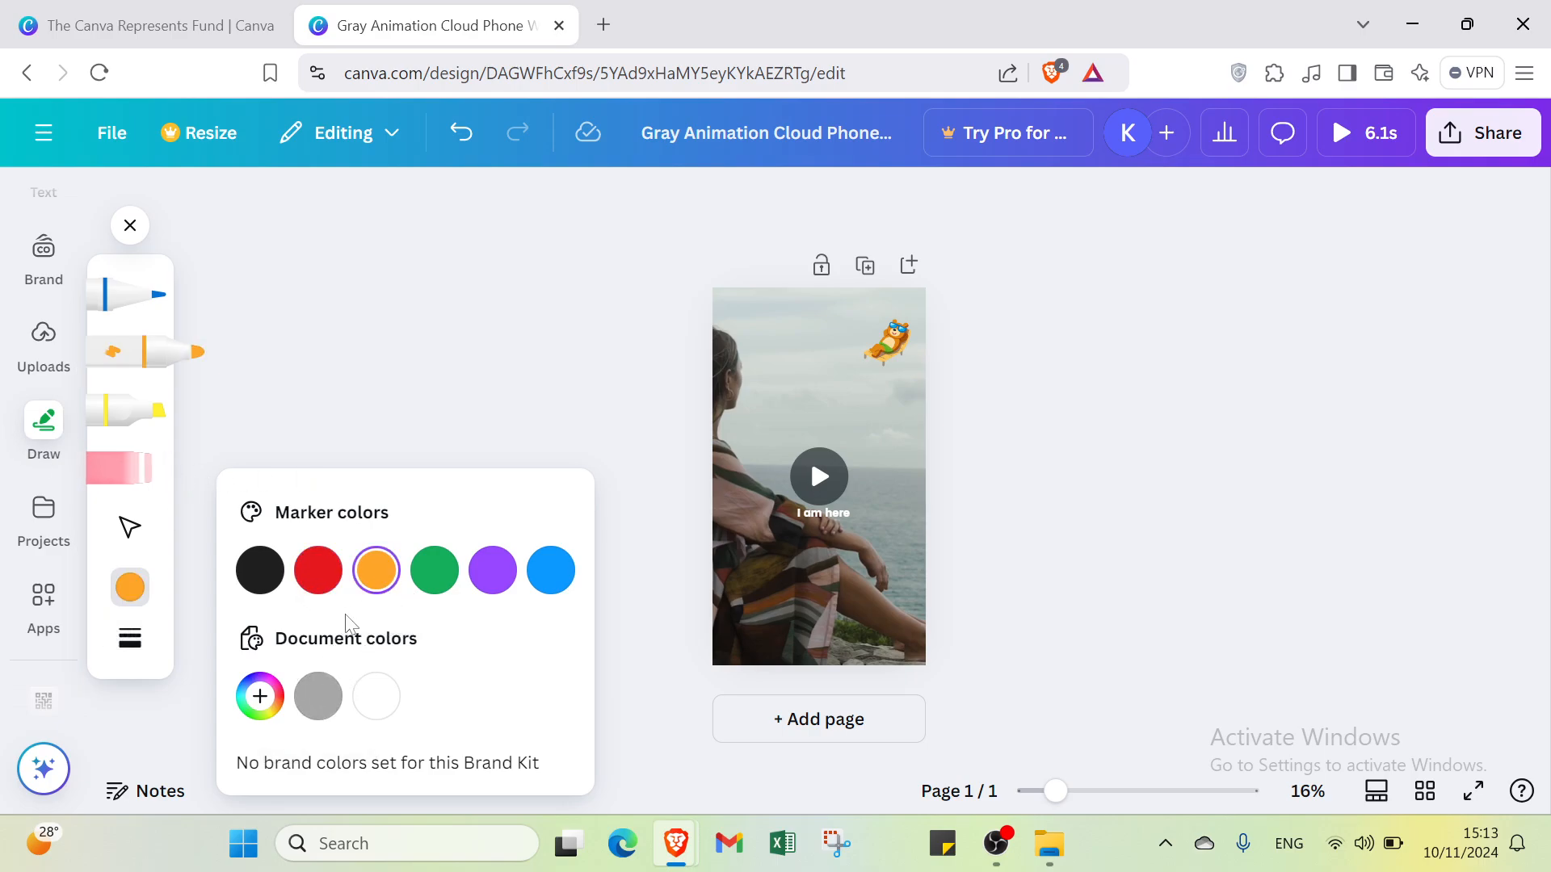
{"action": "left_click", "coordinate": [261, 697]}
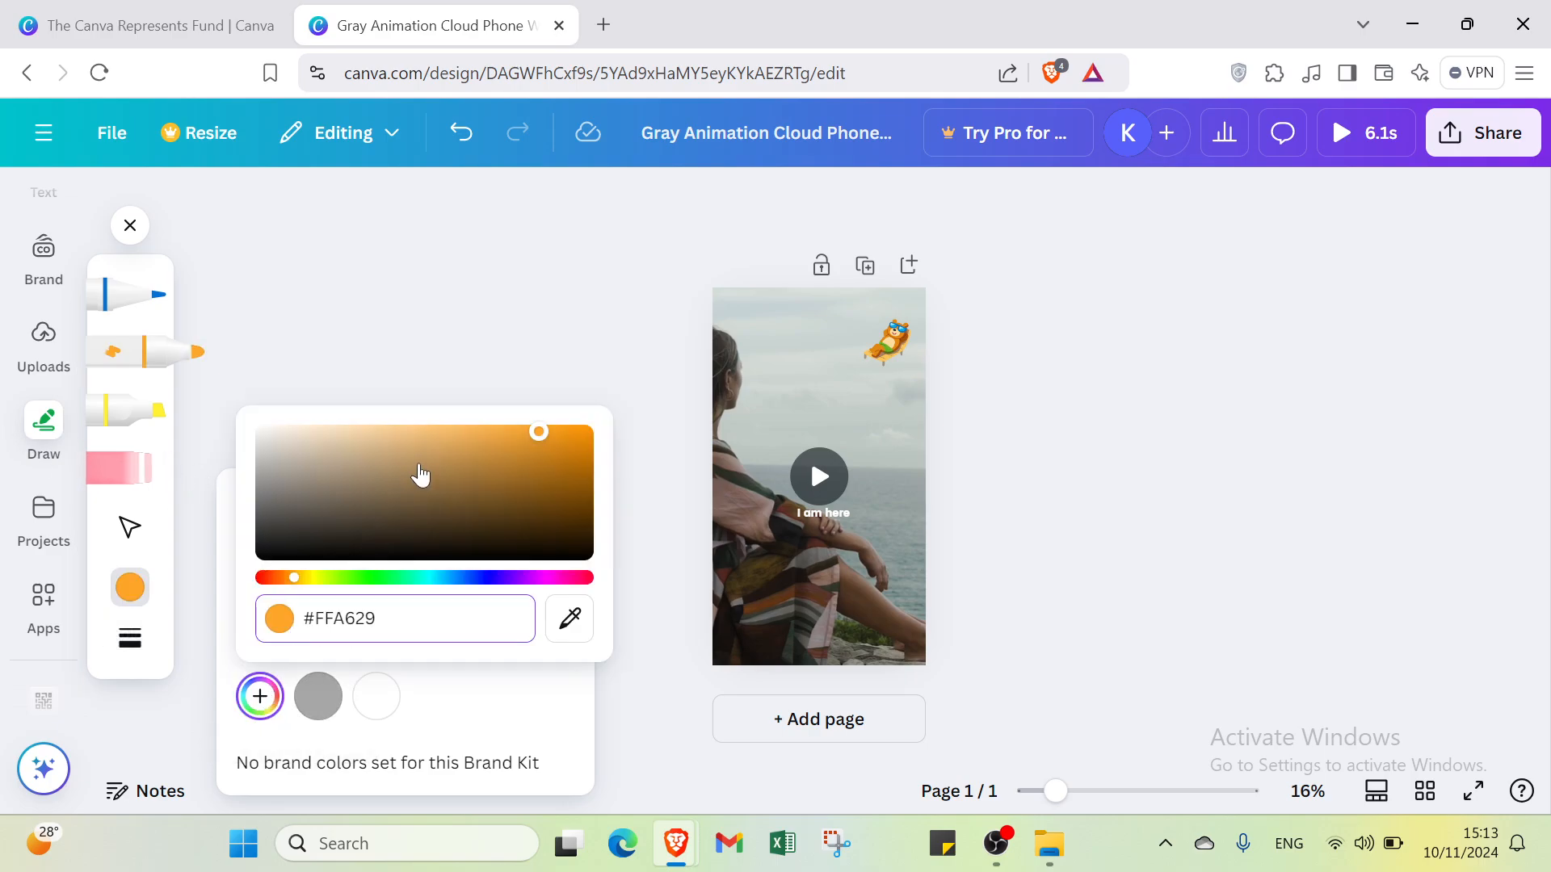
{"action": "mouse_move", "coordinate": [415, 483]}
{"action": "left_mouse_down"}
{"action": "mouse_move", "coordinate": [360, 520]}
{"action": "mouse_move", "coordinate": [332, 500]}
{"action": "left_mouse_up"}
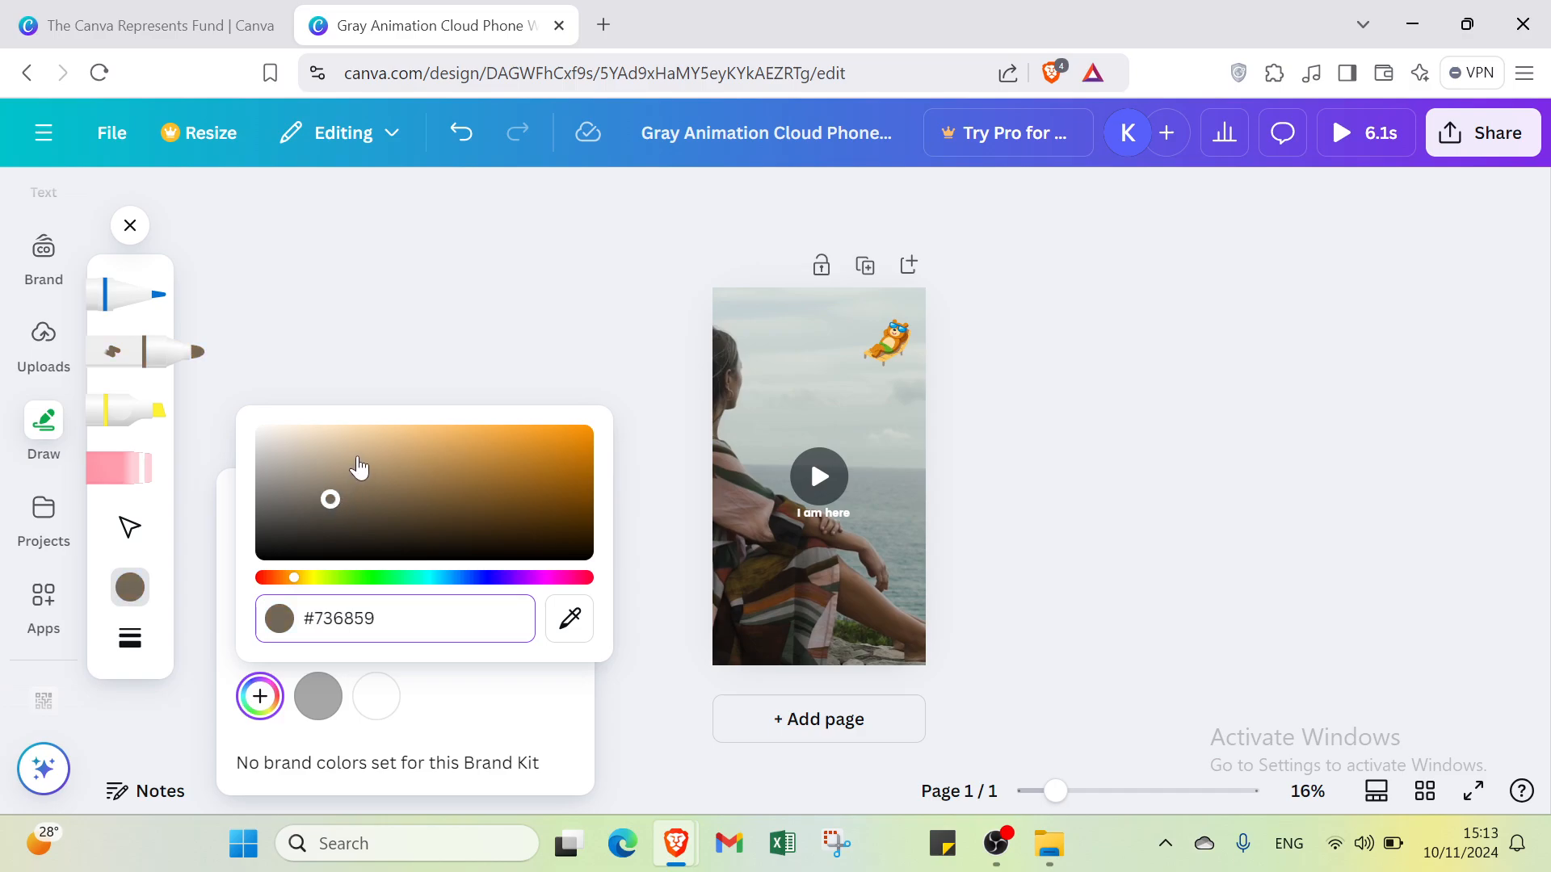
{"action": "left_click", "coordinate": [357, 456]}
{"action": "left_click_drag", "start_coordinate": [488, 502], "coordinate": [544, 519]}
{"action": "left_click", "coordinate": [488, 449]}
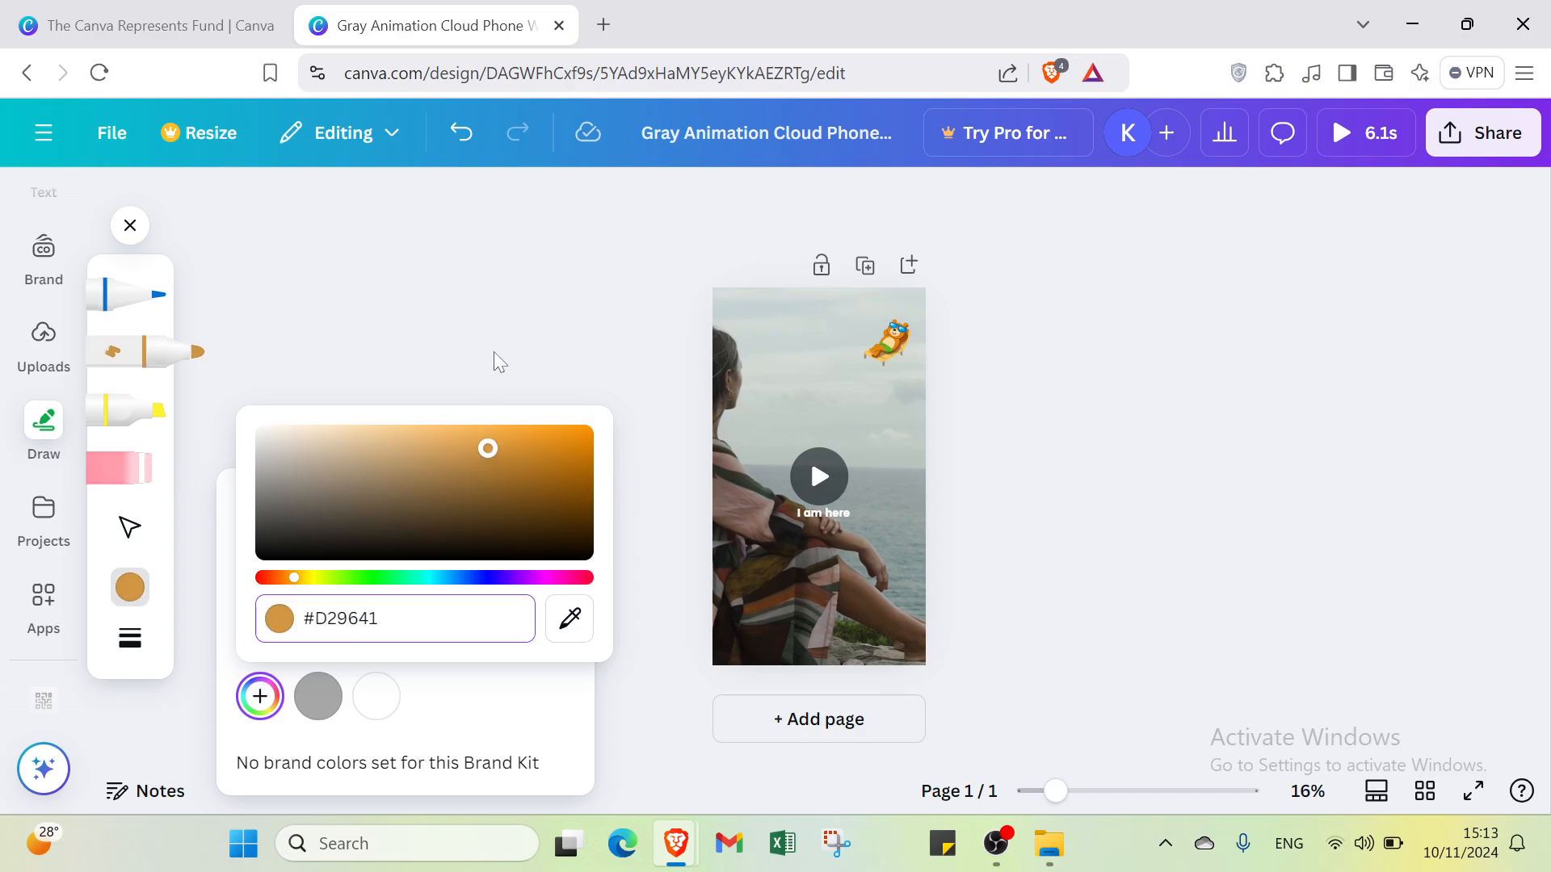
{"action": "left_click", "coordinate": [441, 393]}
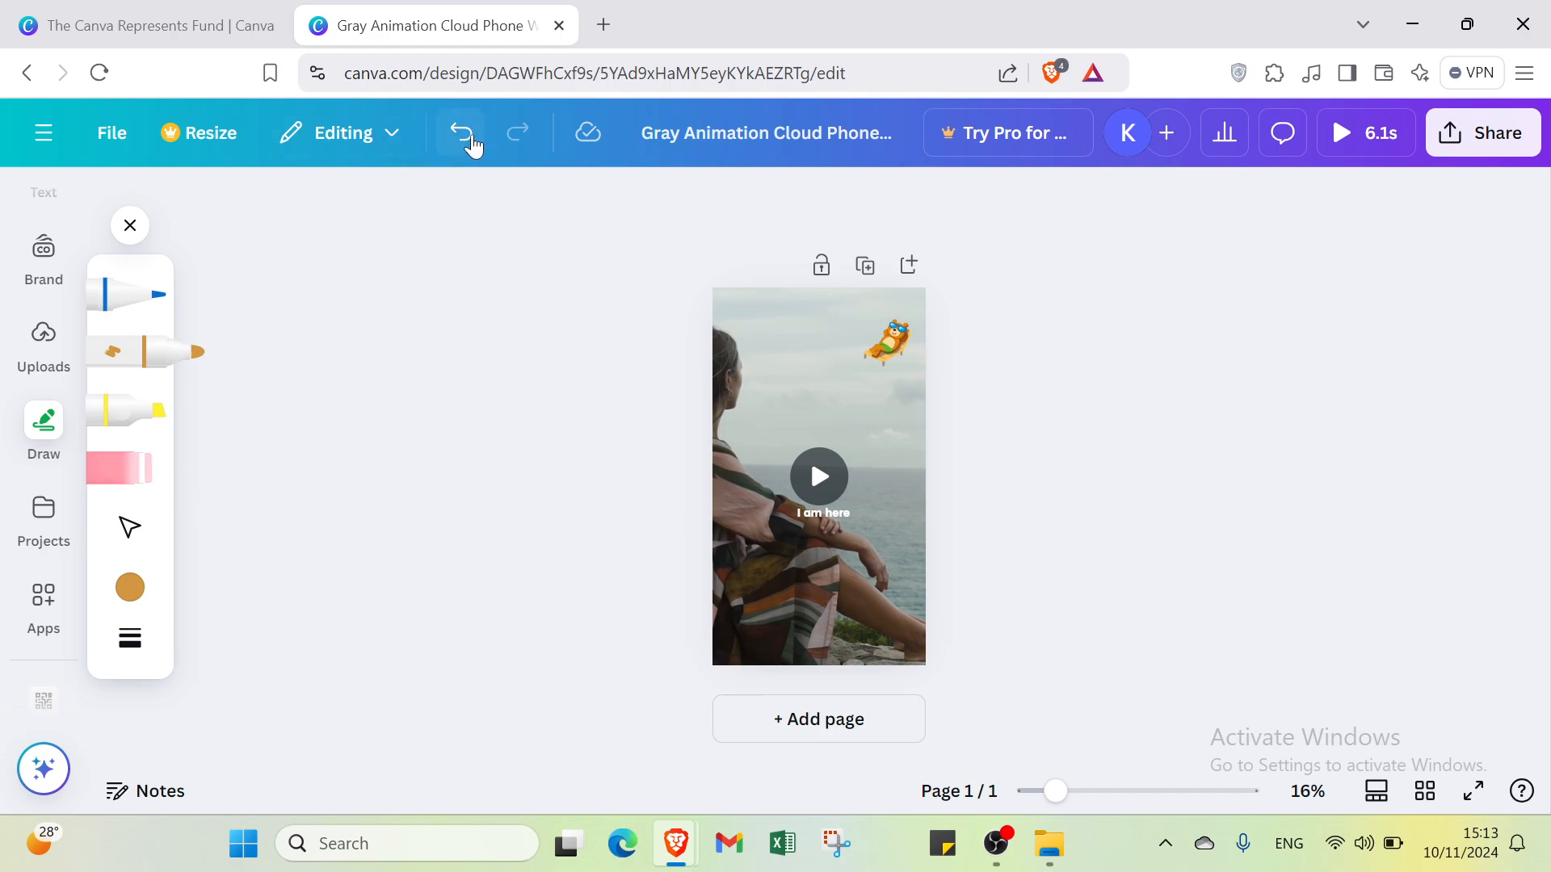
- Undo the bear graphic, video and timing edits back to the original cloud wallpaper design
{"action": "left_click", "coordinate": [467, 145]}
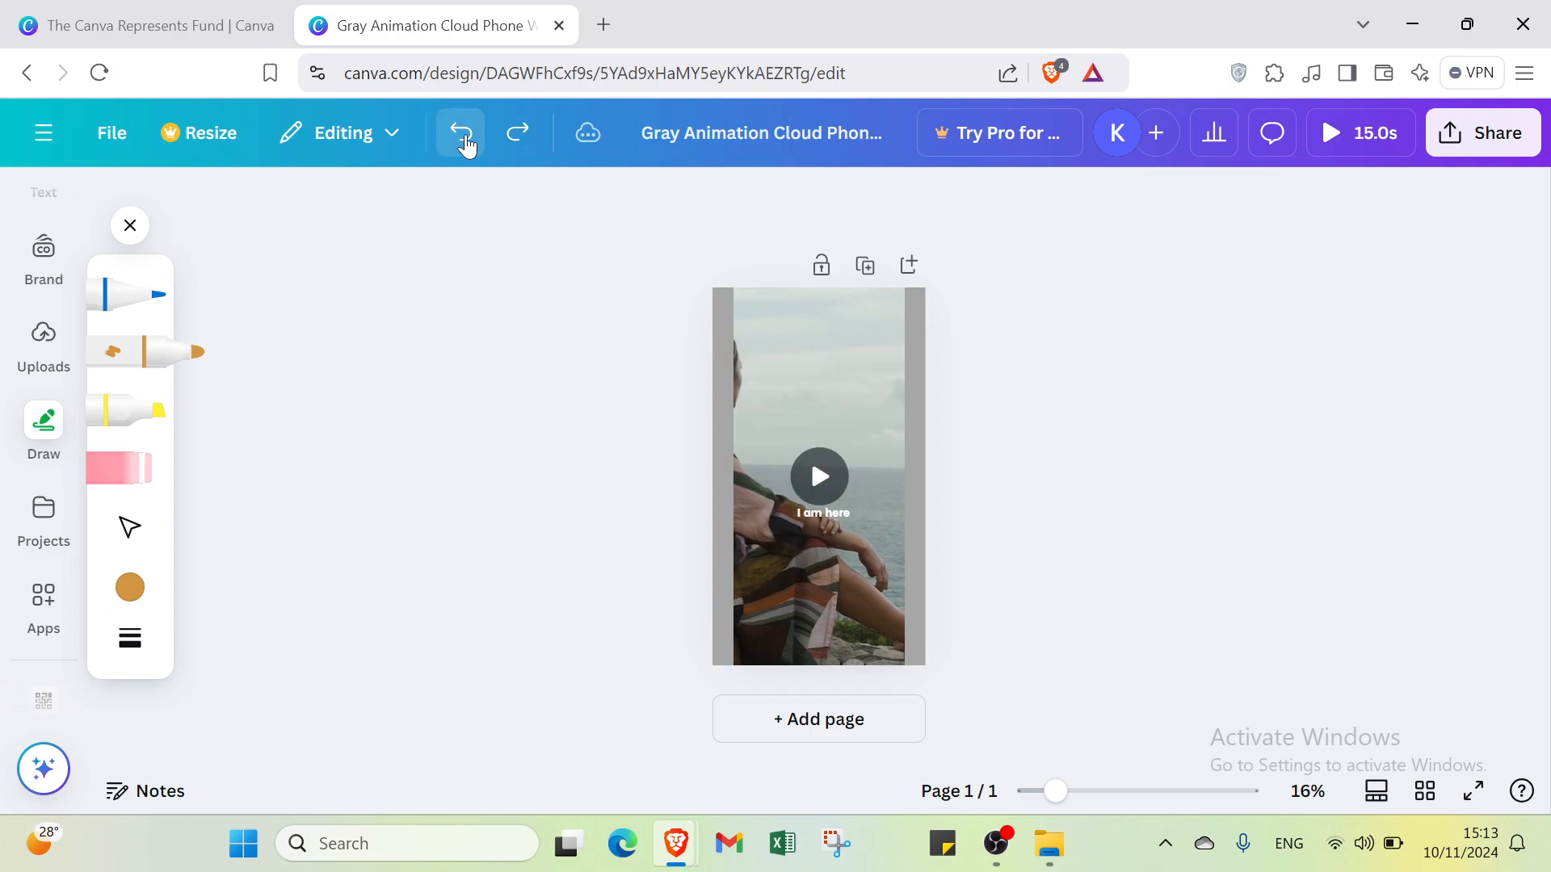
{"action": "left_click", "coordinate": [467, 146]}
{"action": "left_click", "coordinate": [467, 145]}
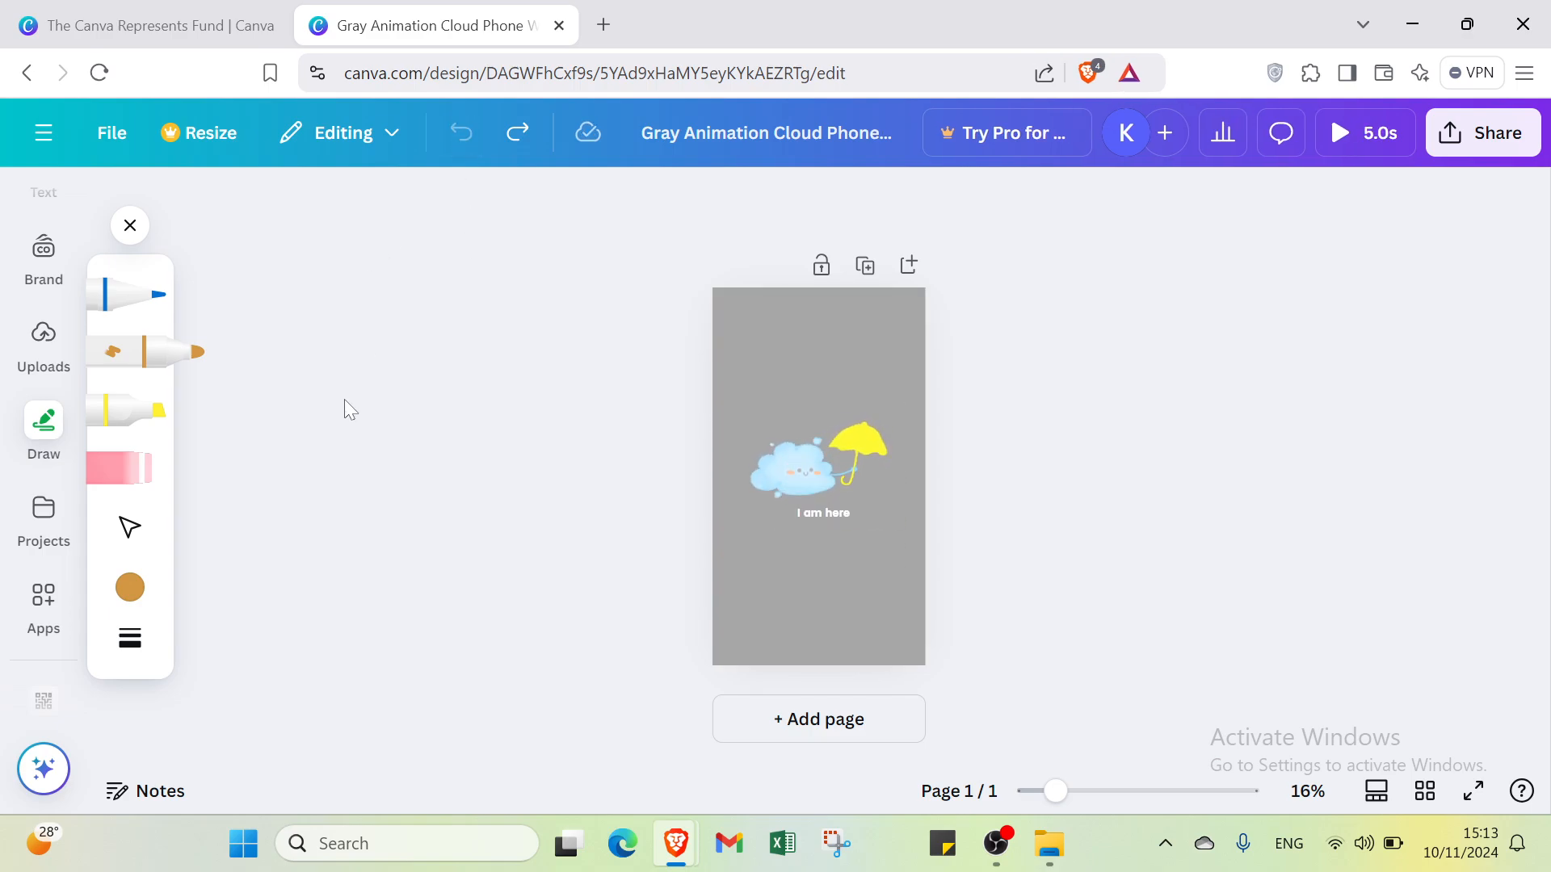
- Preview the cloud wallpaper animation and close the preview
{"action": "left_click", "coordinate": [1348, 132]}
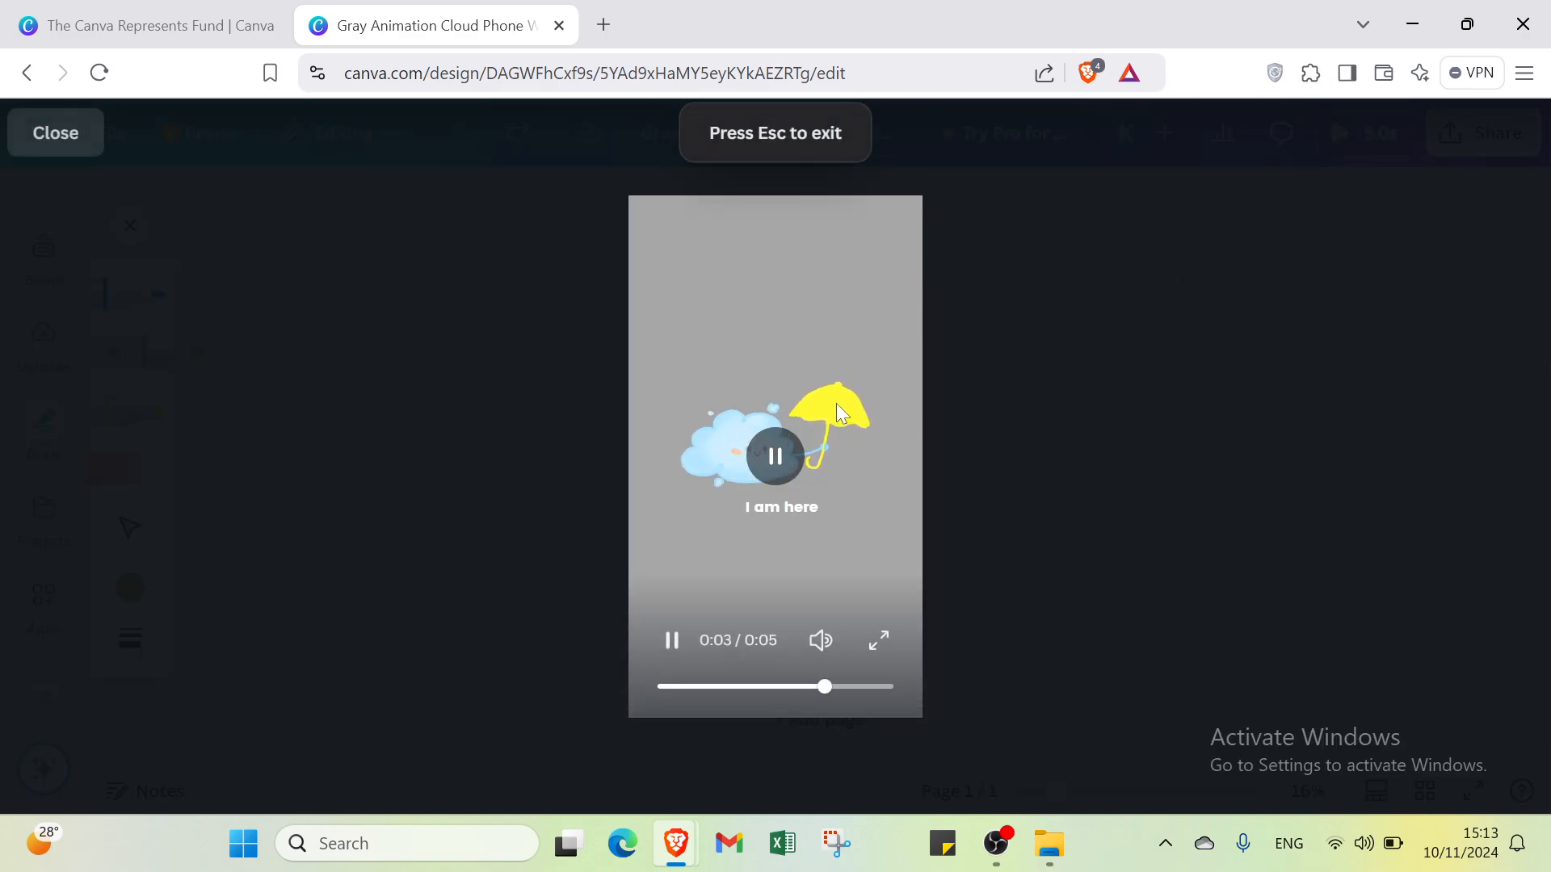
{"action": "left_click", "coordinate": [55, 133]}
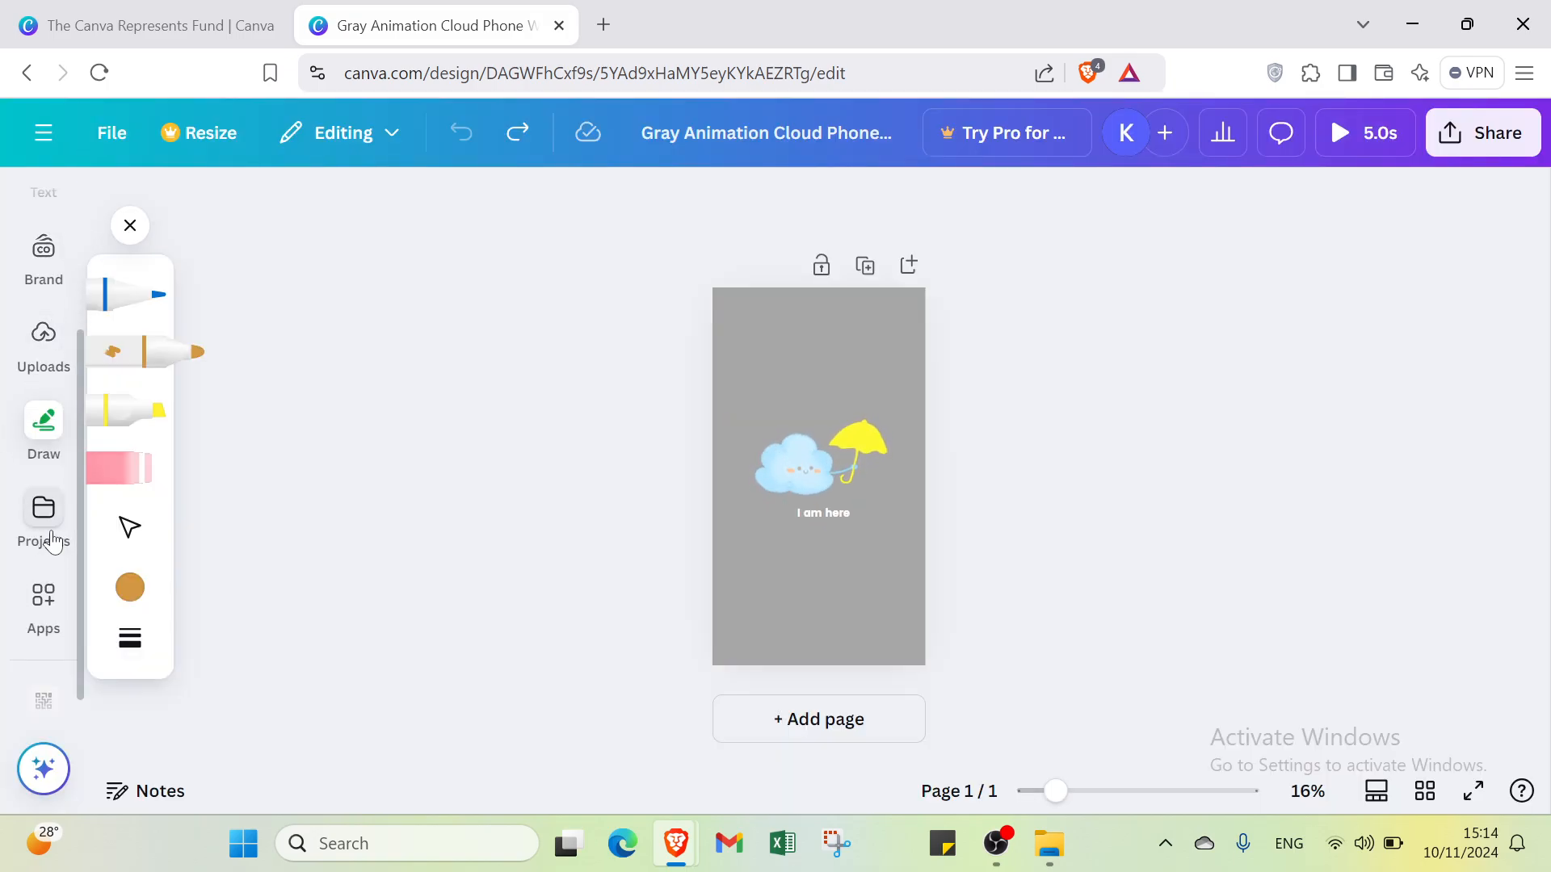
{"action": "scroll", "coordinate": [52, 550], "scroll_direction": "down", "scroll_amount": 1}
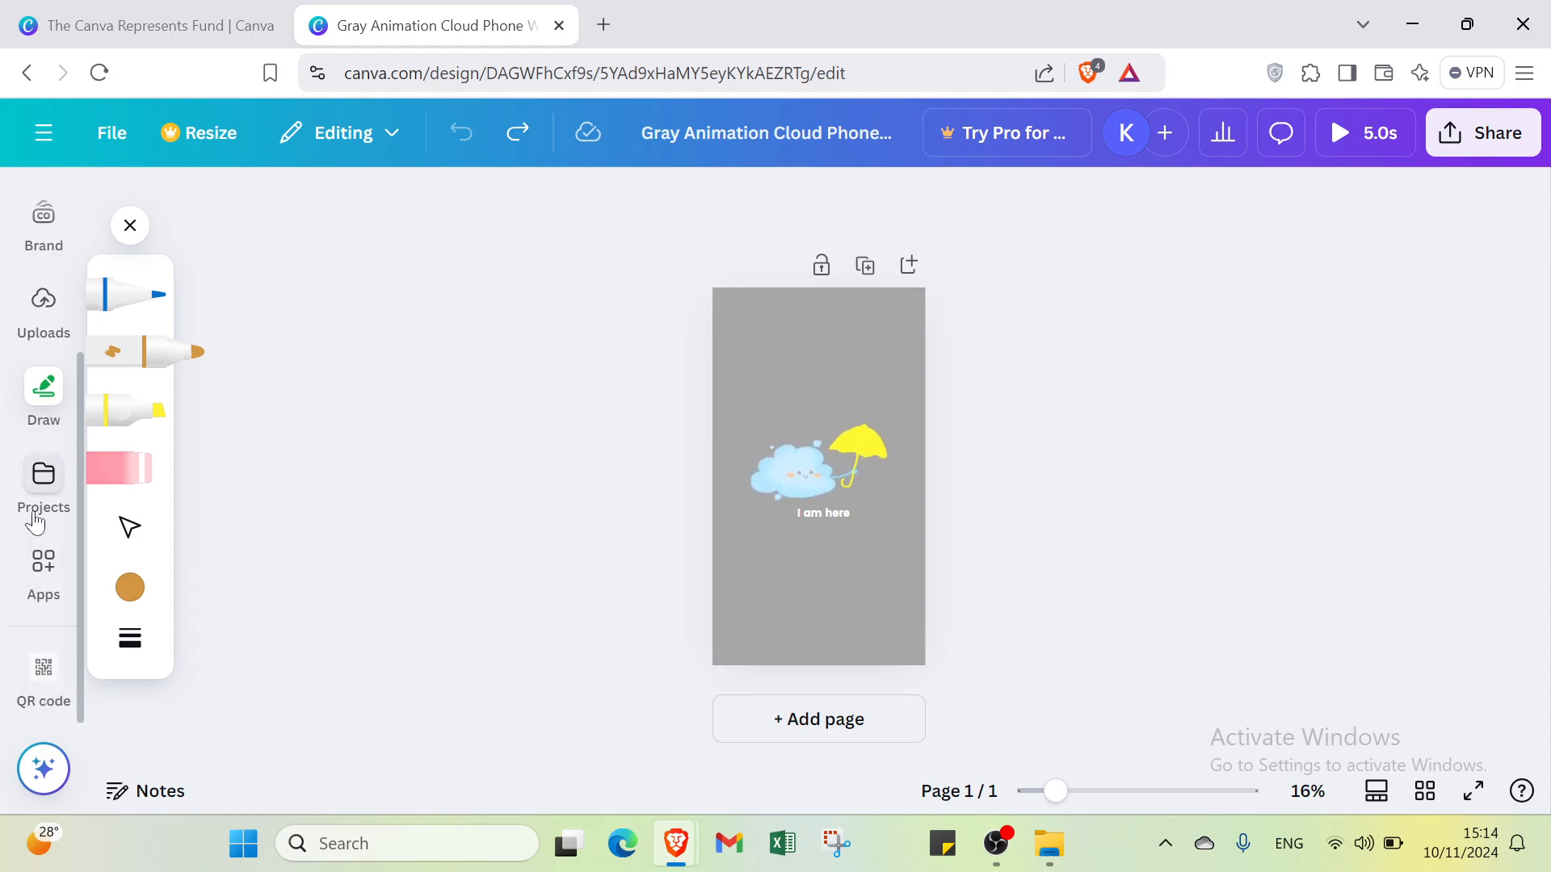
- Examine the Brand Kit options, open the upgrade offer for adding fonts and dismiss it
{"action": "scroll", "coordinate": [47, 469], "scroll_direction": "up", "scroll_amount": 3}
{"action": "left_click", "coordinate": [43, 375]}
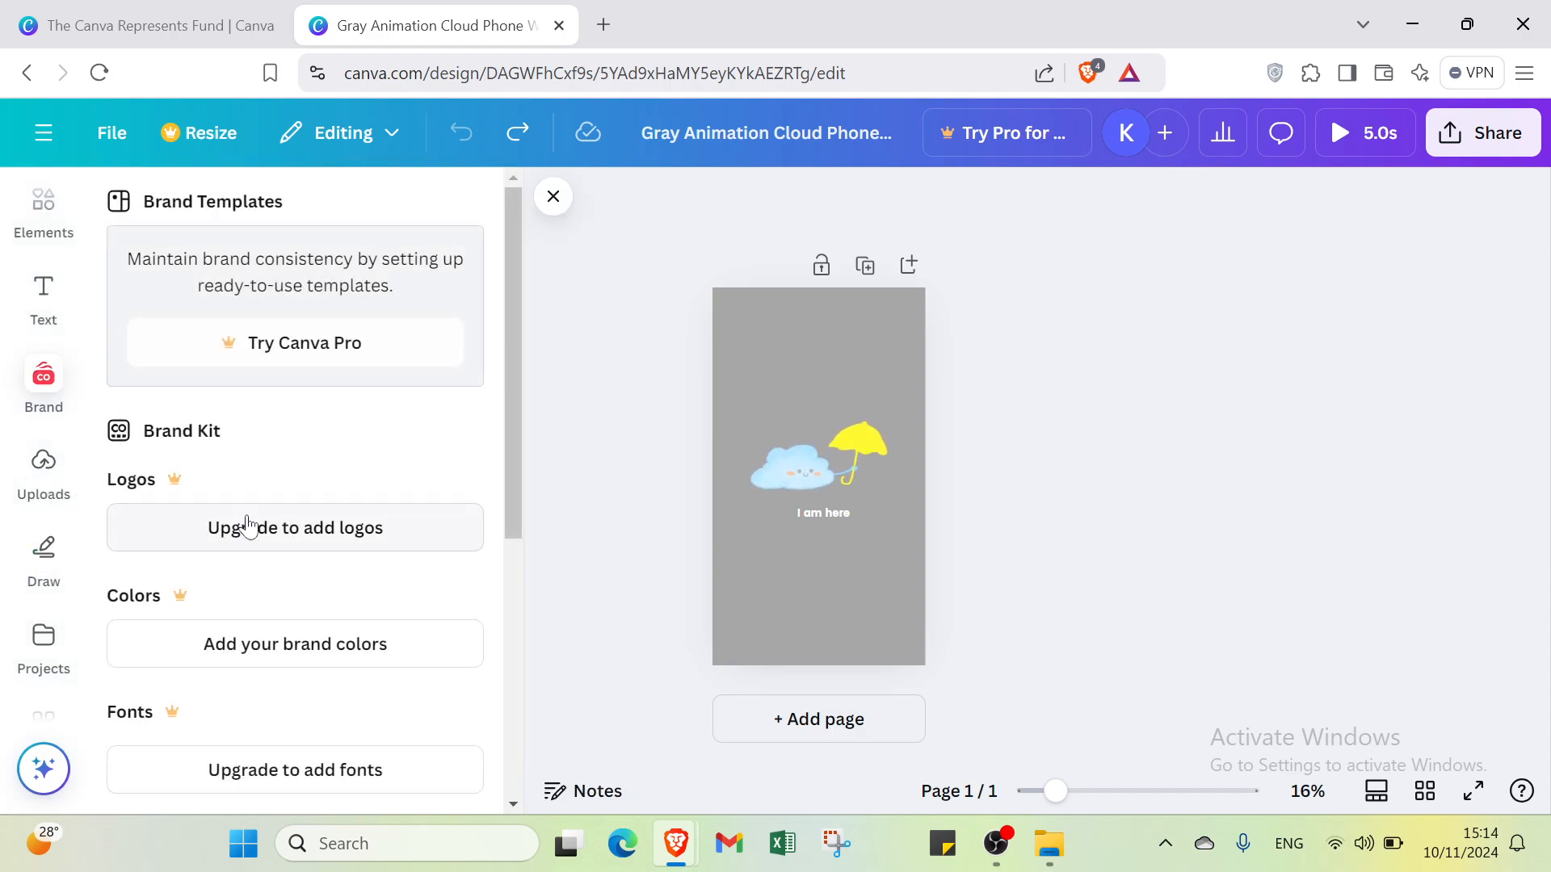
{"action": "scroll", "coordinate": [147, 506], "scroll_direction": "down", "scroll_amount": 4}
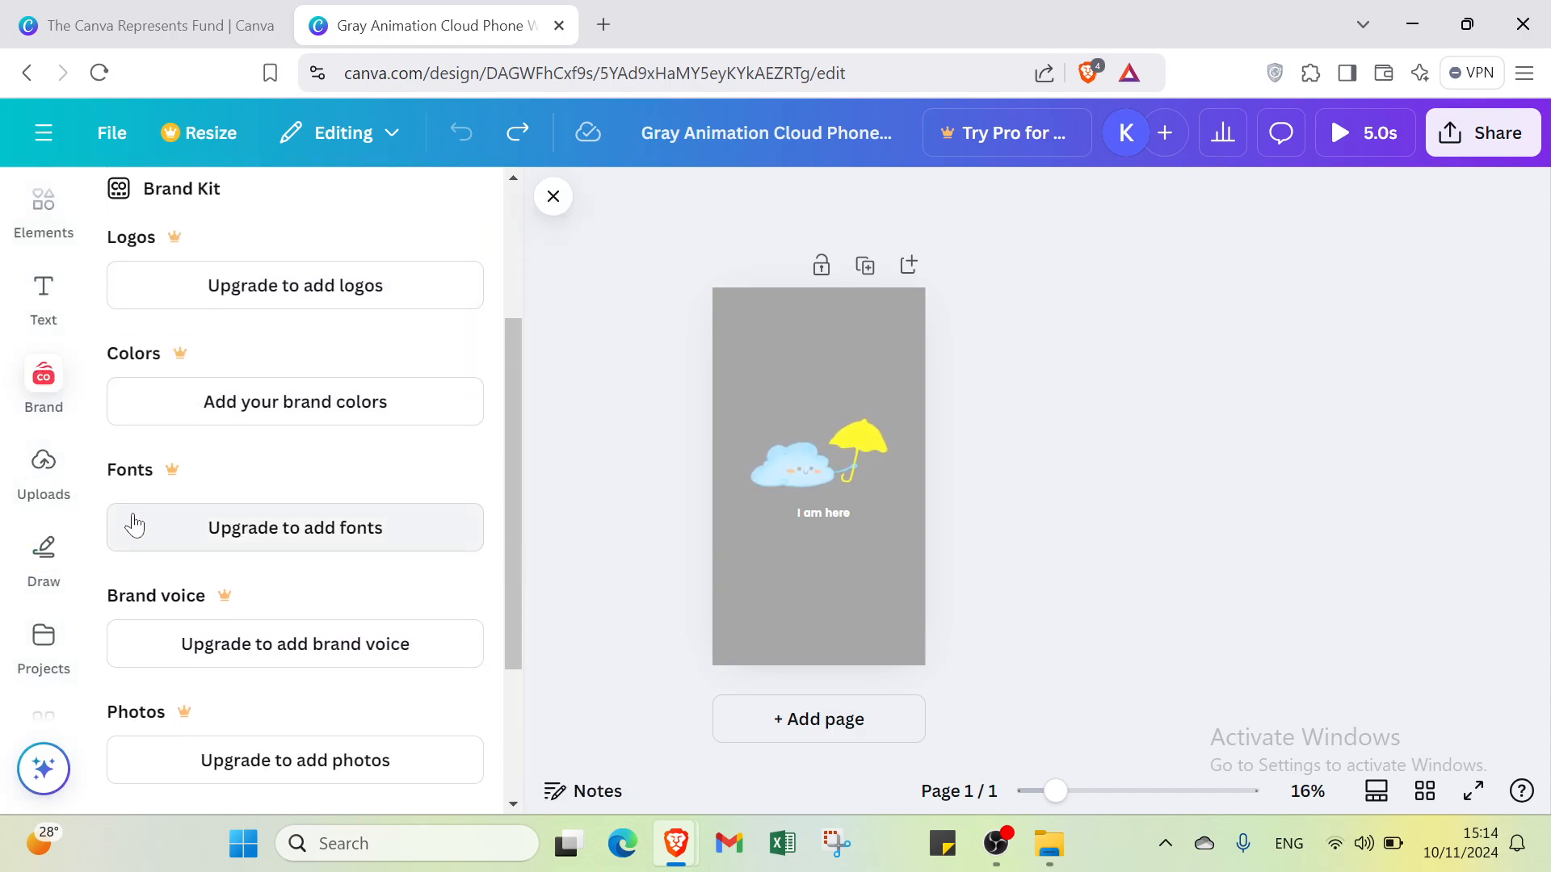
{"action": "scroll", "coordinate": [146, 530], "scroll_direction": "down", "scroll_amount": 2}
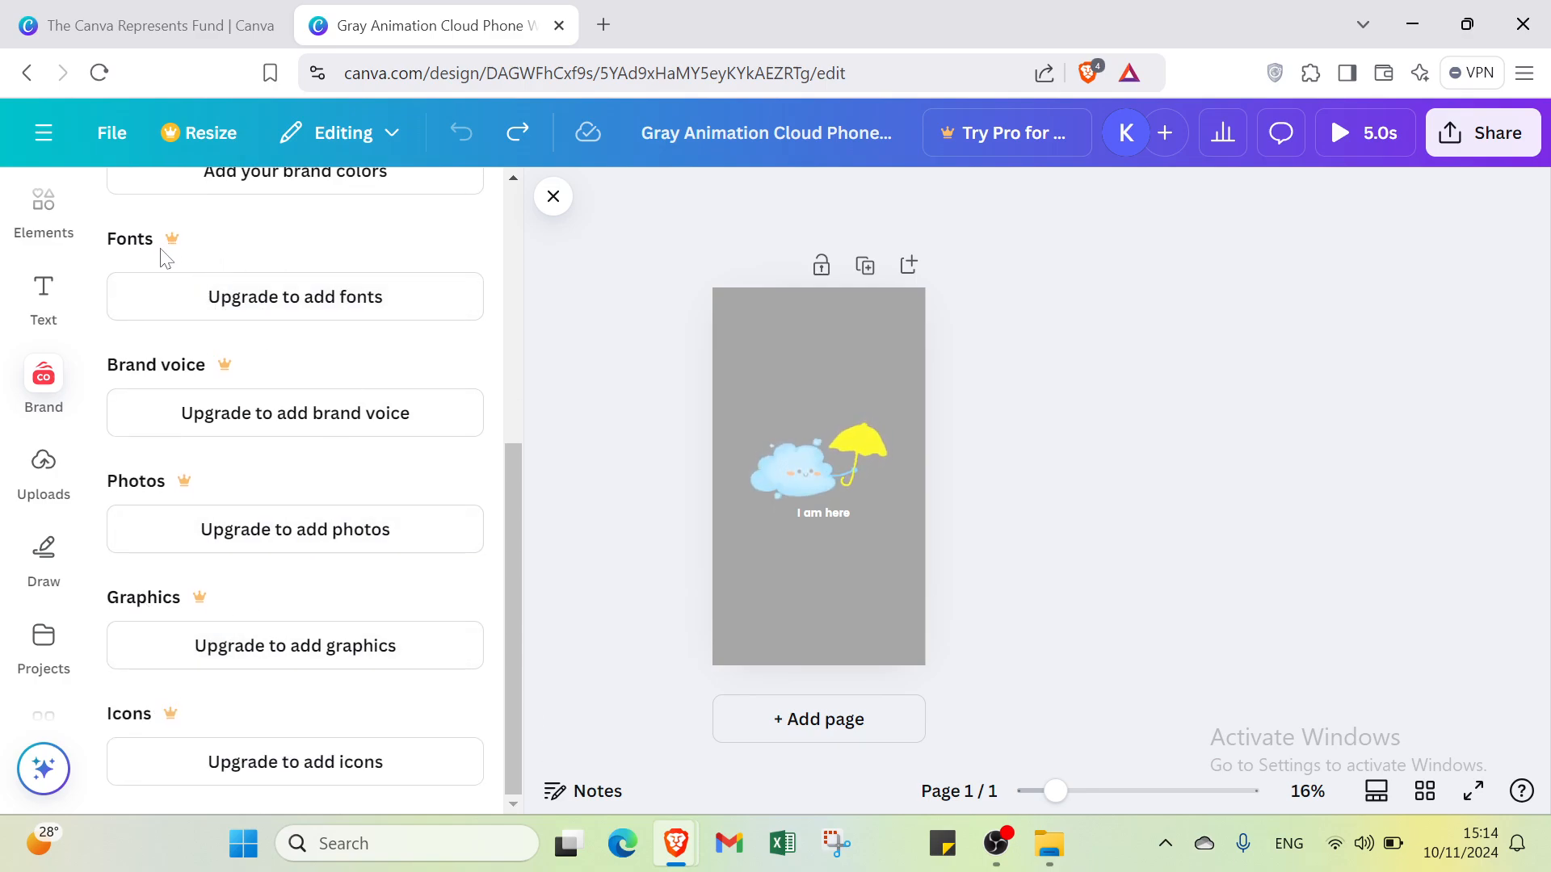
{"action": "left_click", "coordinate": [192, 294]}
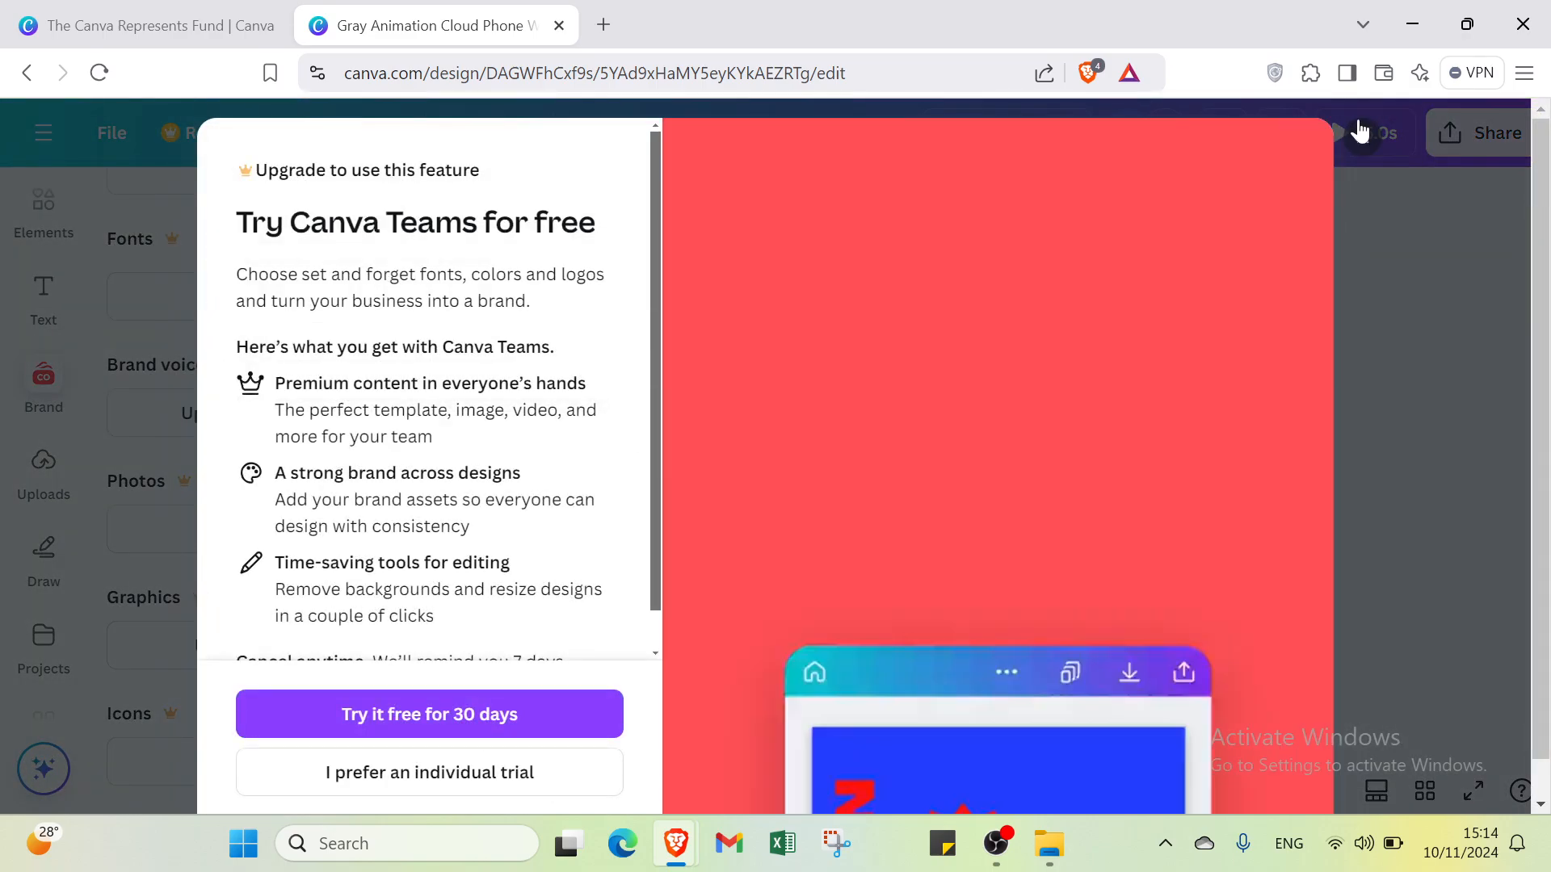
{"action": "left_click", "coordinate": [1362, 137]}
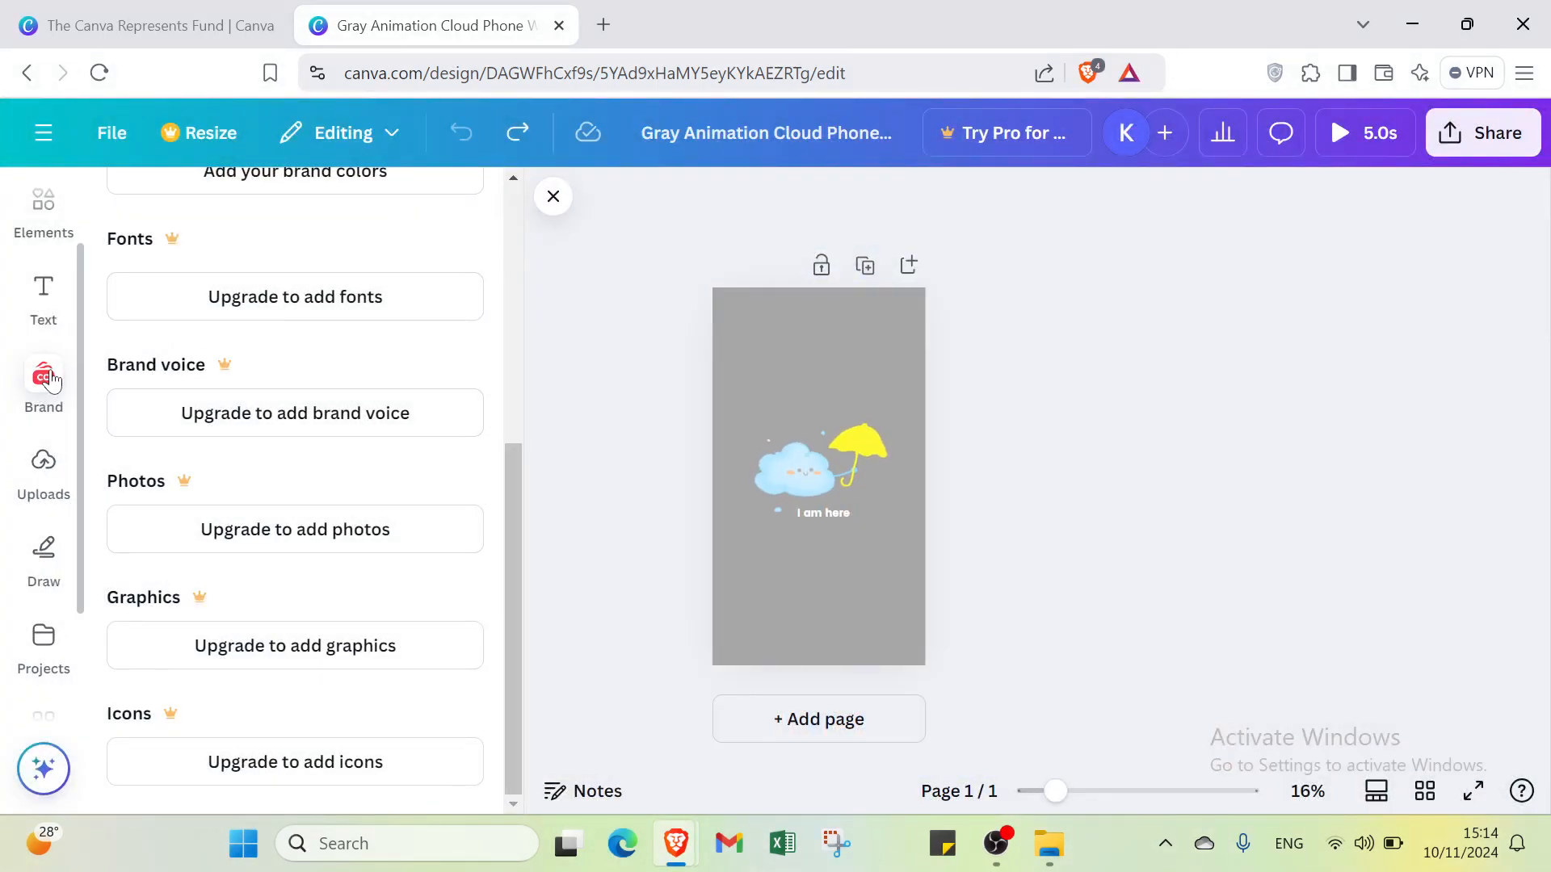
- Browse the "relaxing" elements across all categories and videos, and look through the remaining element categories
{"action": "left_click", "coordinate": [44, 208]}
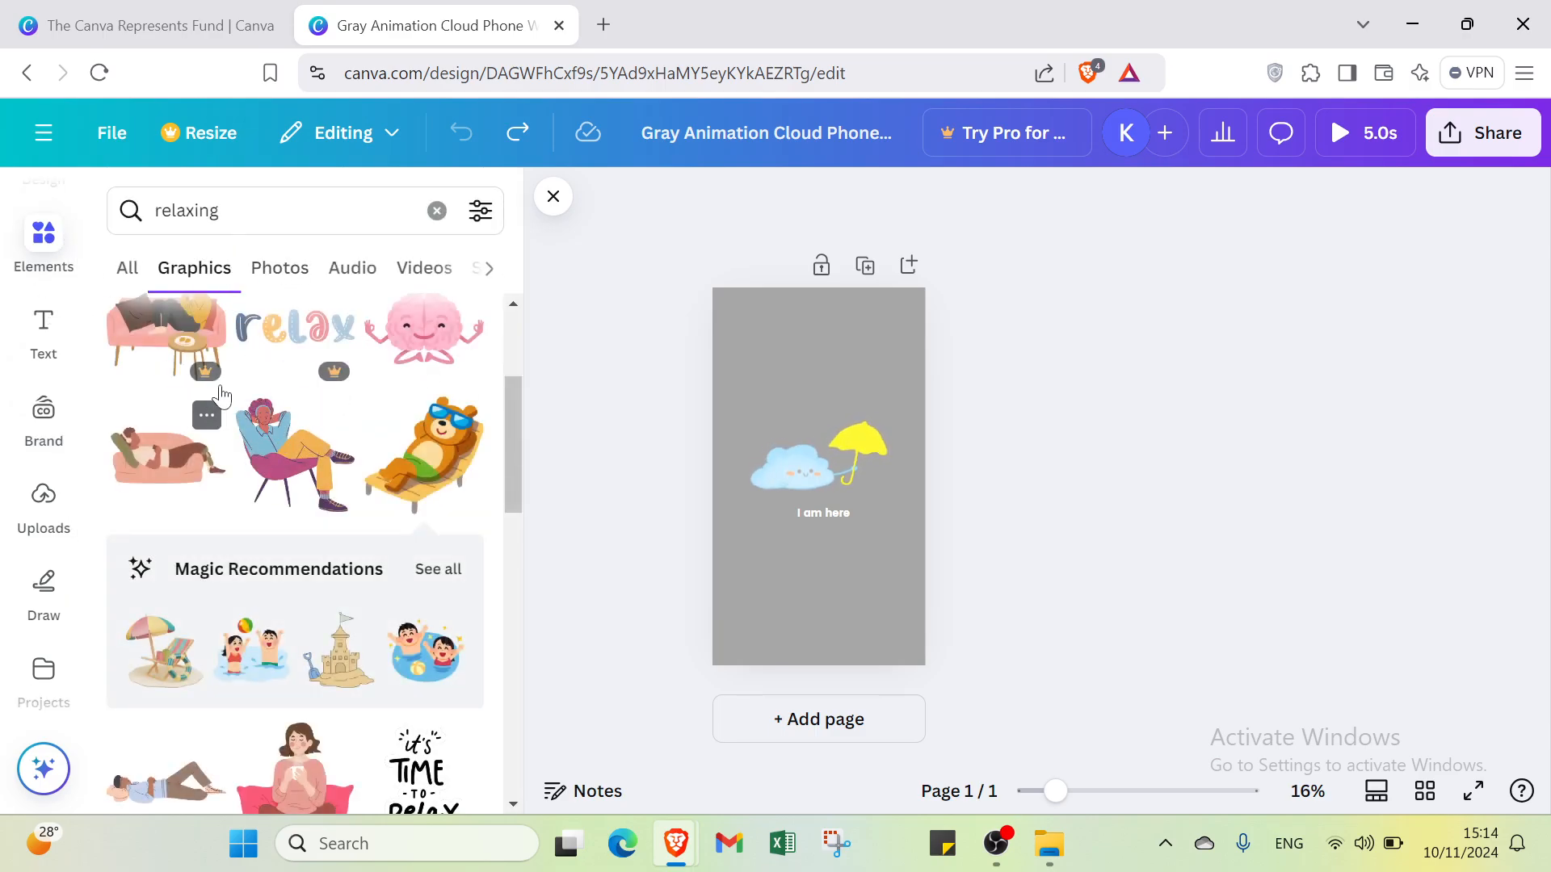
{"action": "left_click", "coordinate": [121, 269]}
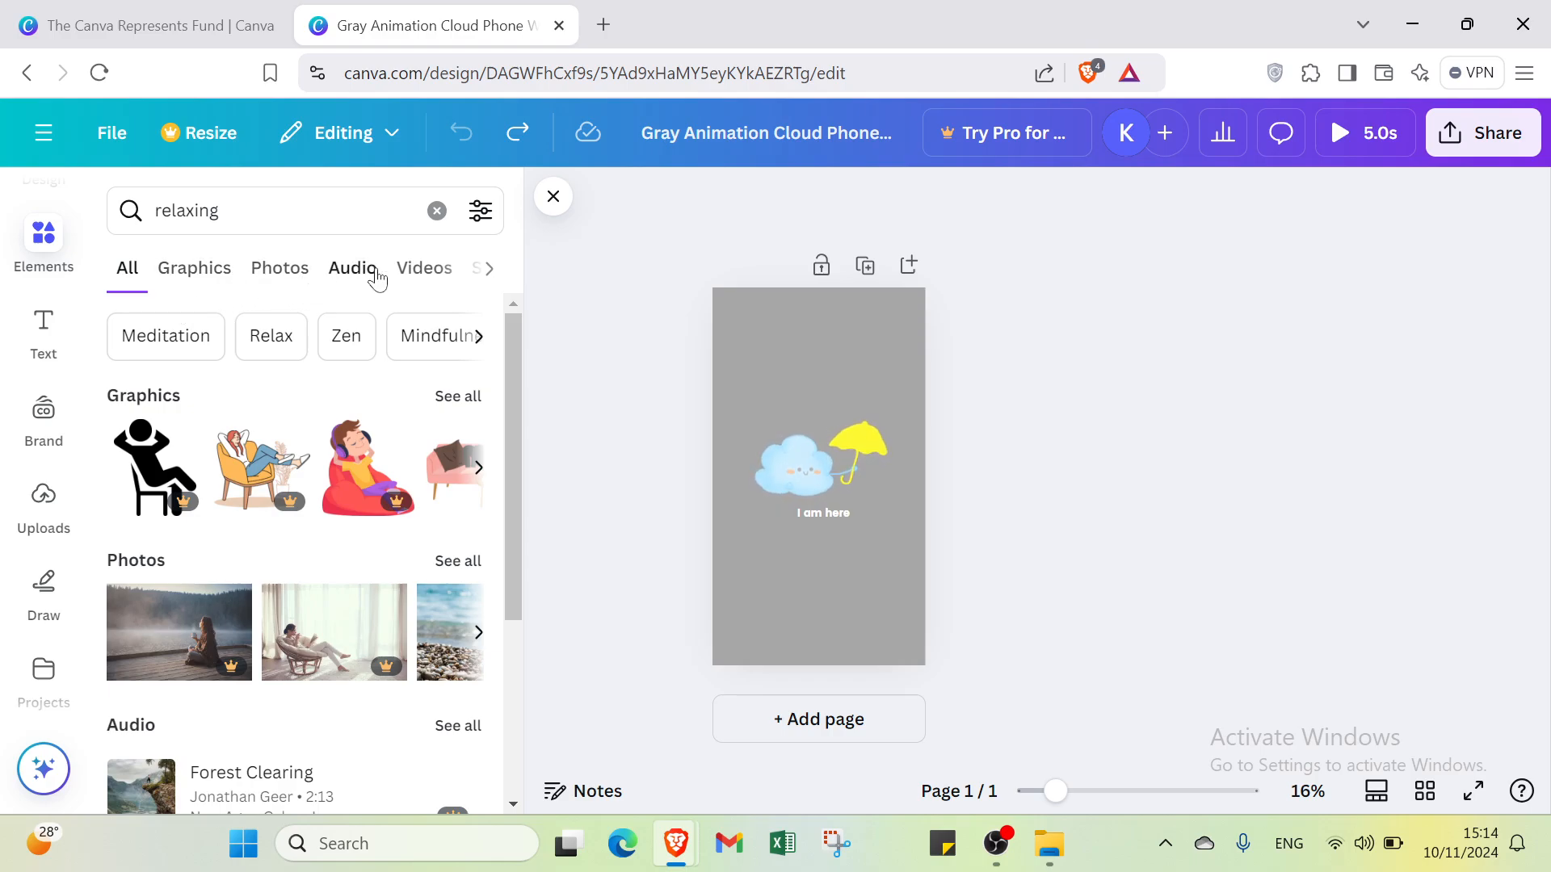
{"action": "left_click", "coordinate": [422, 279]}
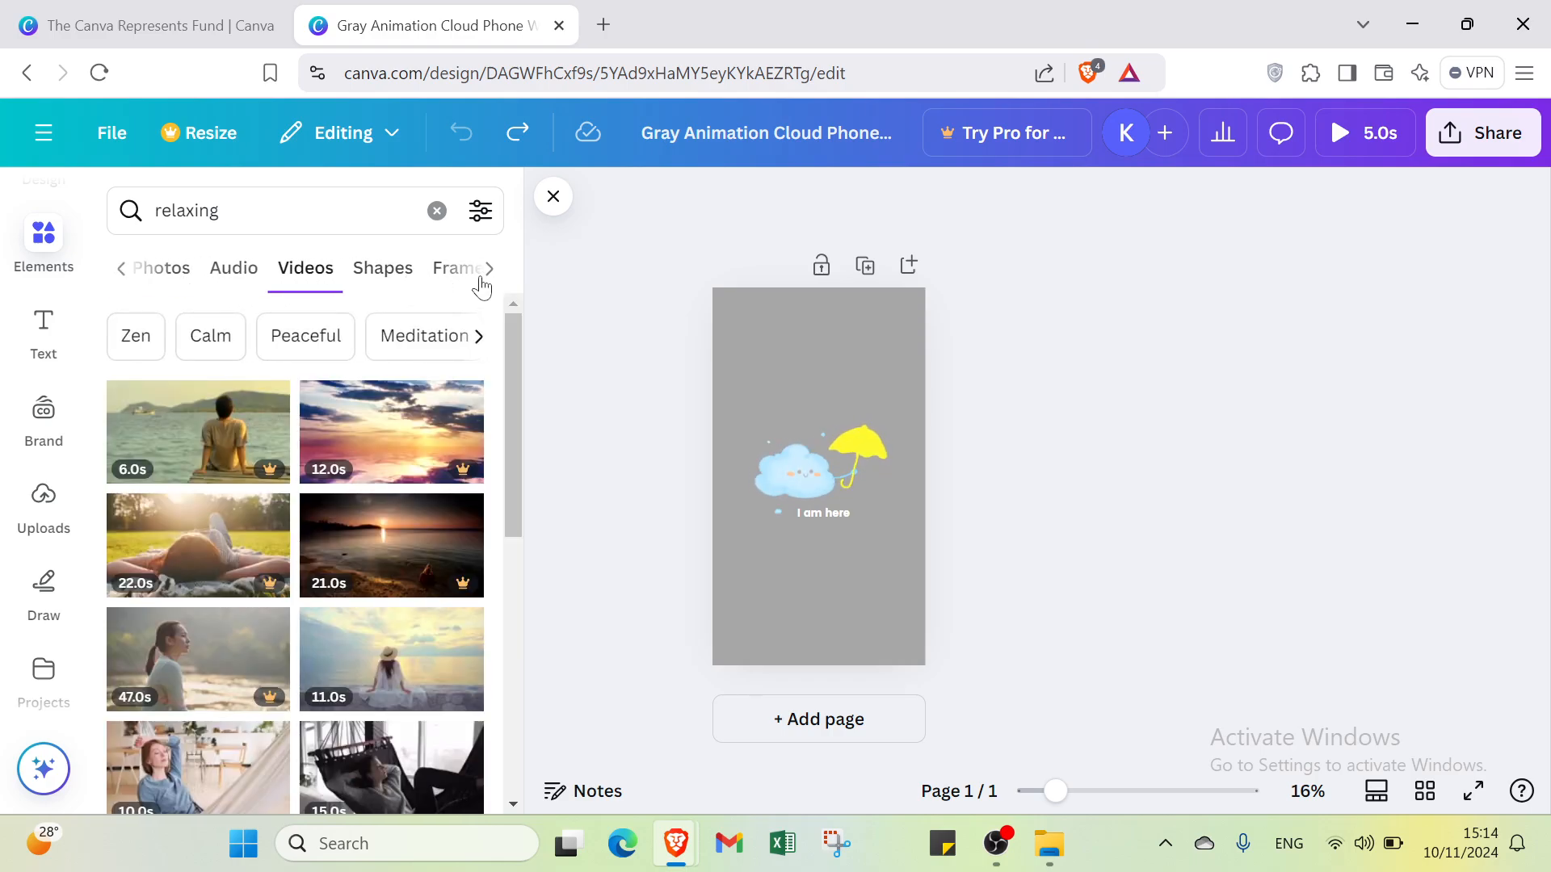
{"action": "left_click", "coordinate": [483, 286]}
{"action": "left_click", "coordinate": [482, 286]}
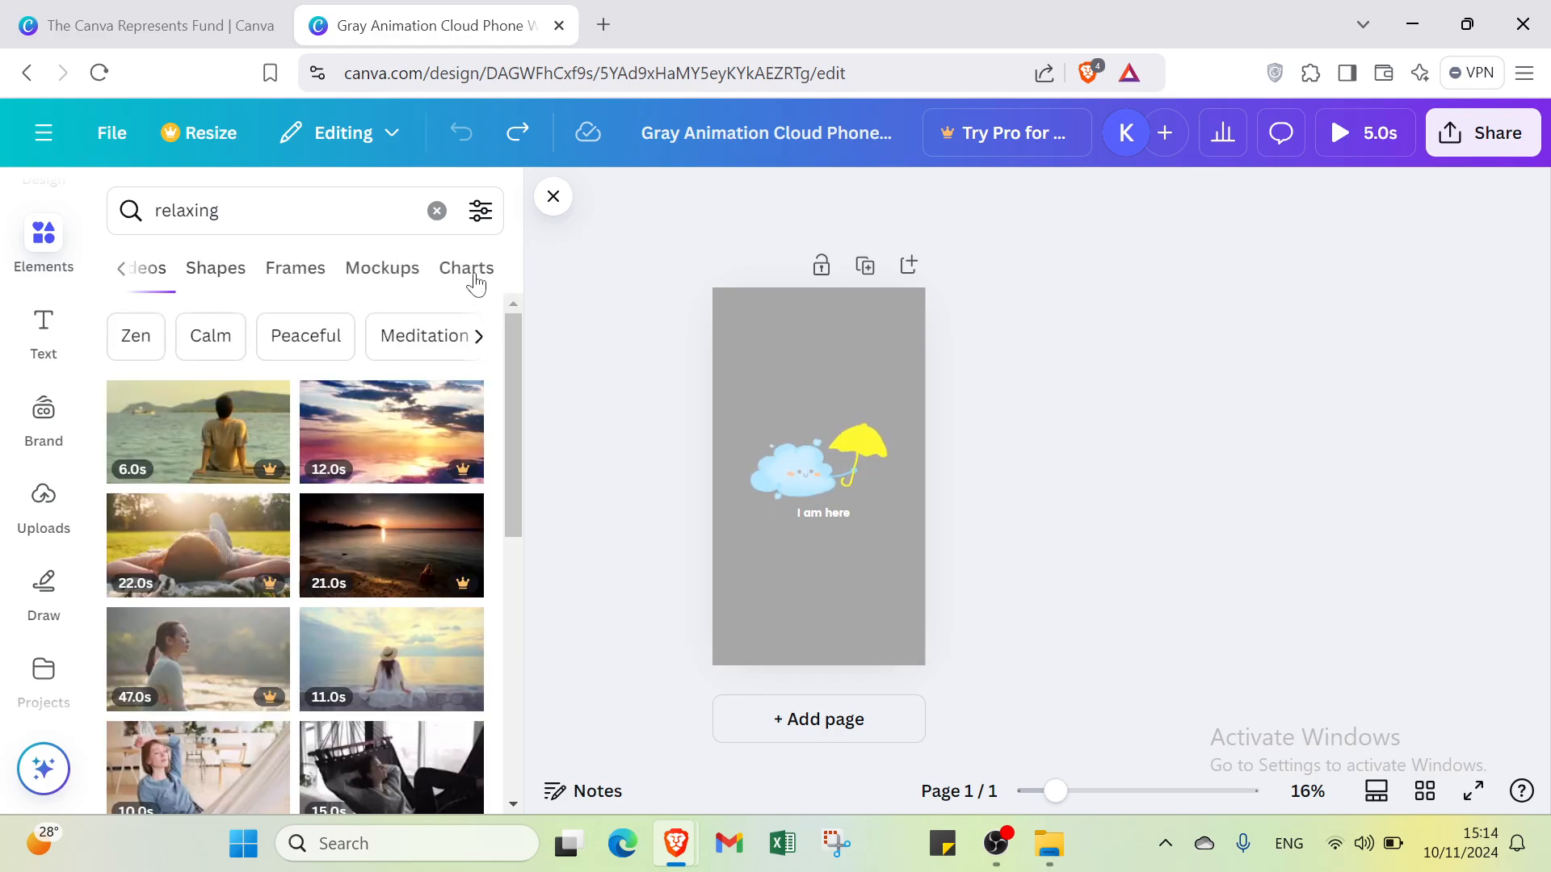
- Search the design templates for "gif" and apply the cream-colored cute cat seamless pattern wallpaper to the page
{"action": "scroll", "coordinate": [11, 311], "scroll_direction": "up", "scroll_amount": 2}
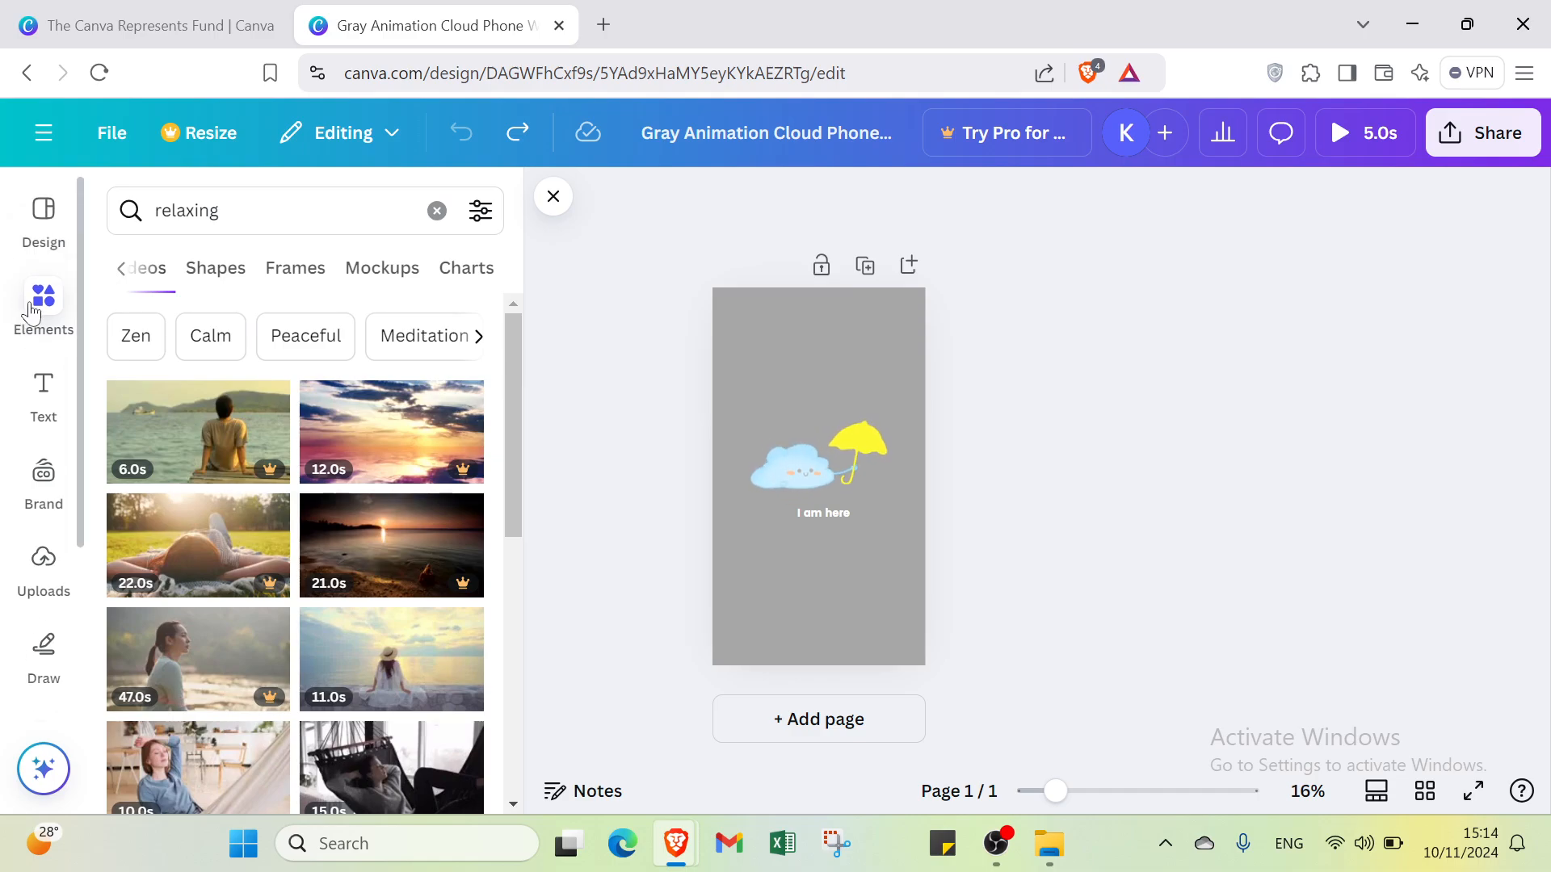
{"action": "left_click", "coordinate": [43, 211]}
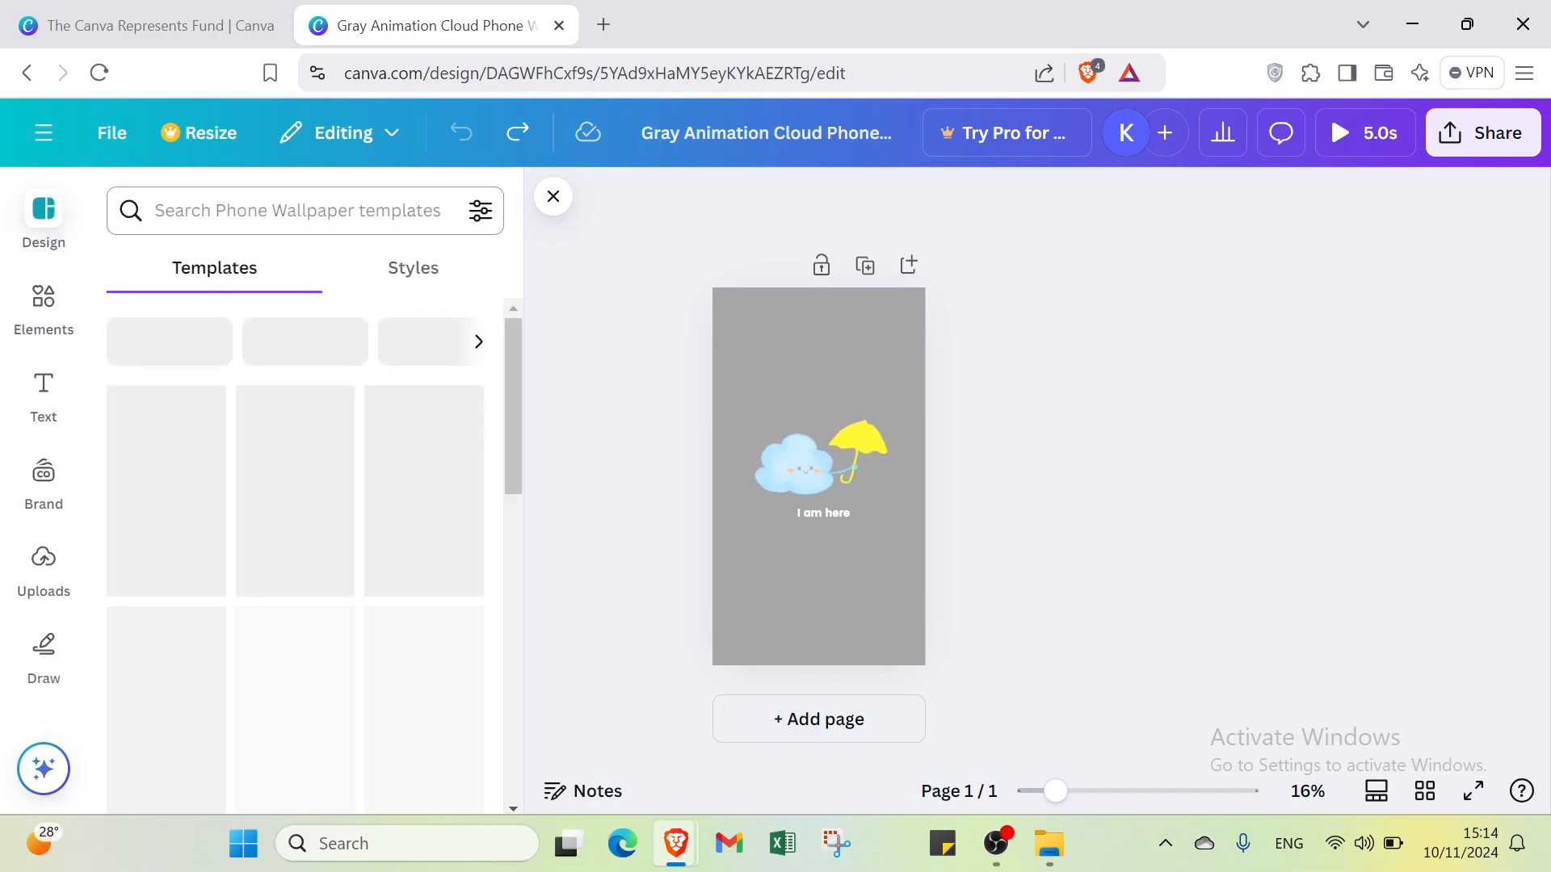
{"action": "left_click", "coordinate": [202, 211]}
{"action": "type", "text": "gif"}
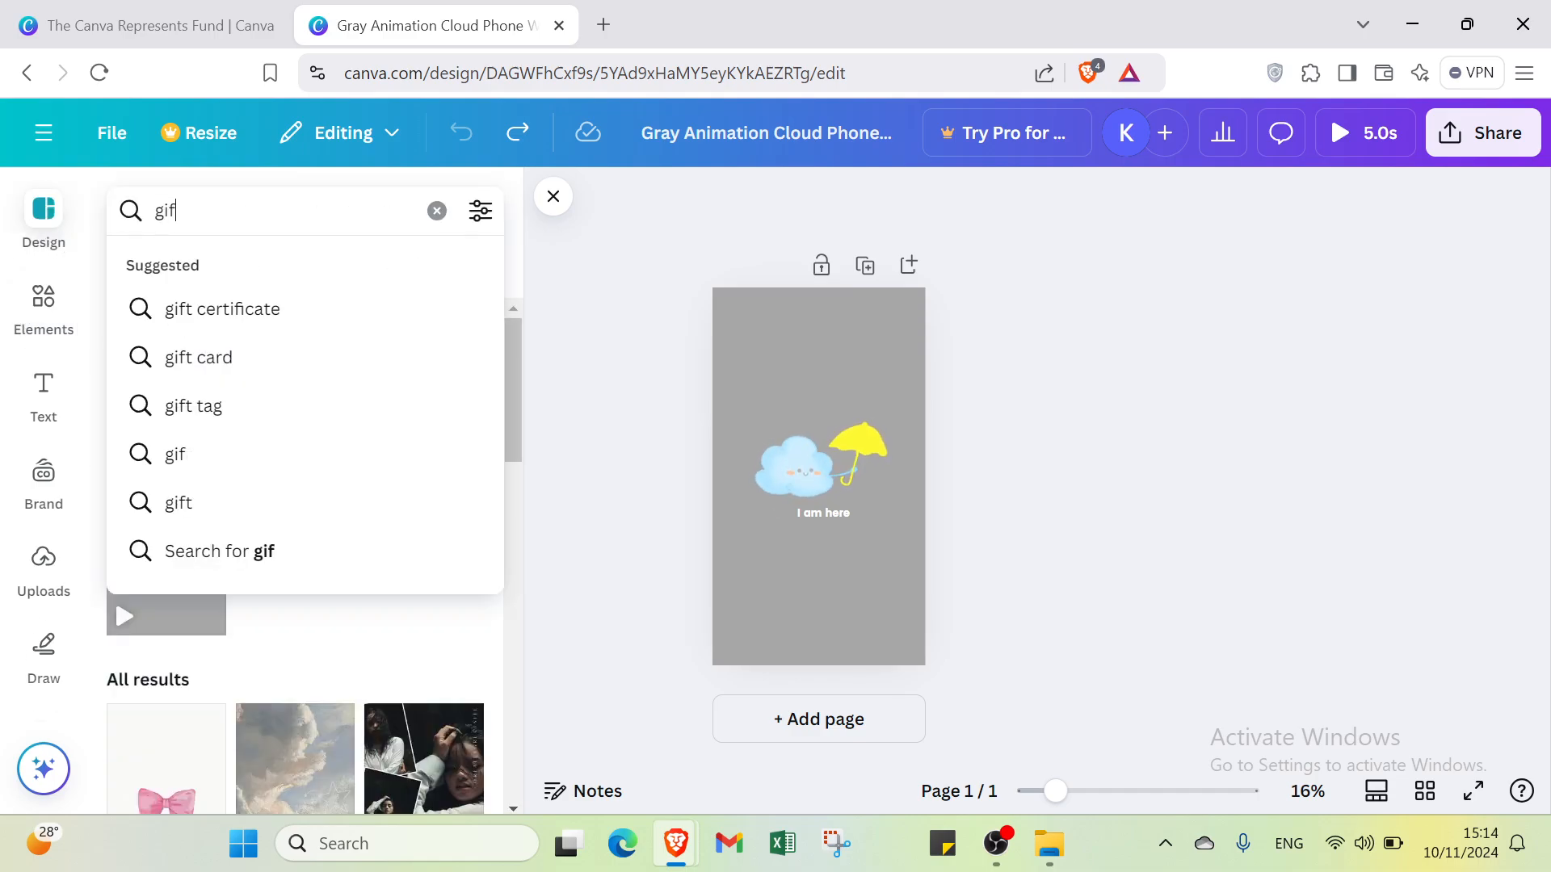
{"action": "key", "text": "Return"}
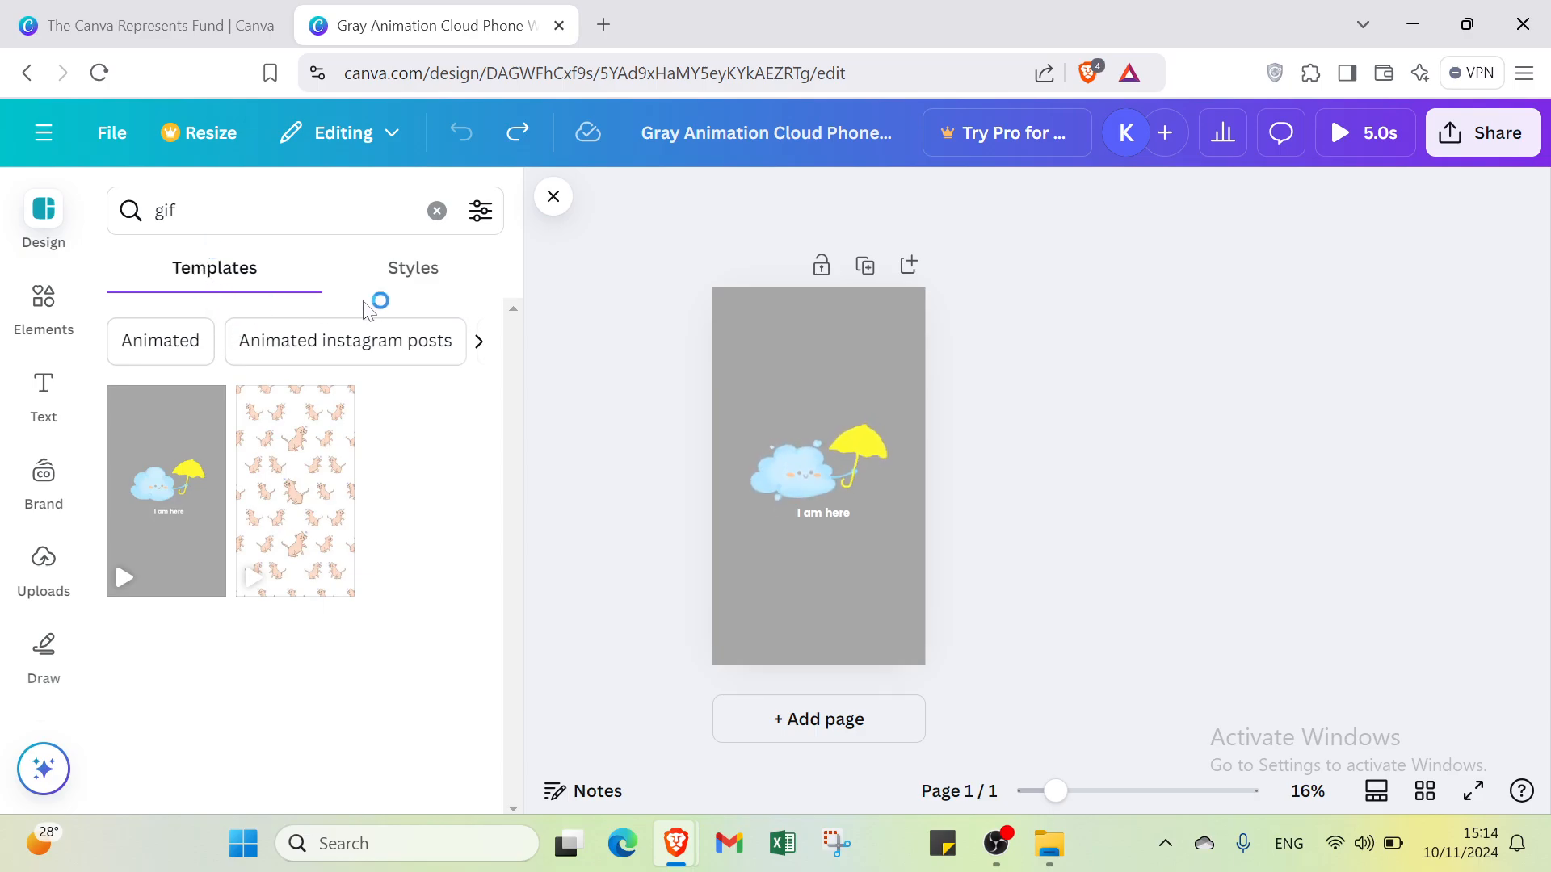
{"action": "left_click", "coordinate": [411, 275]}
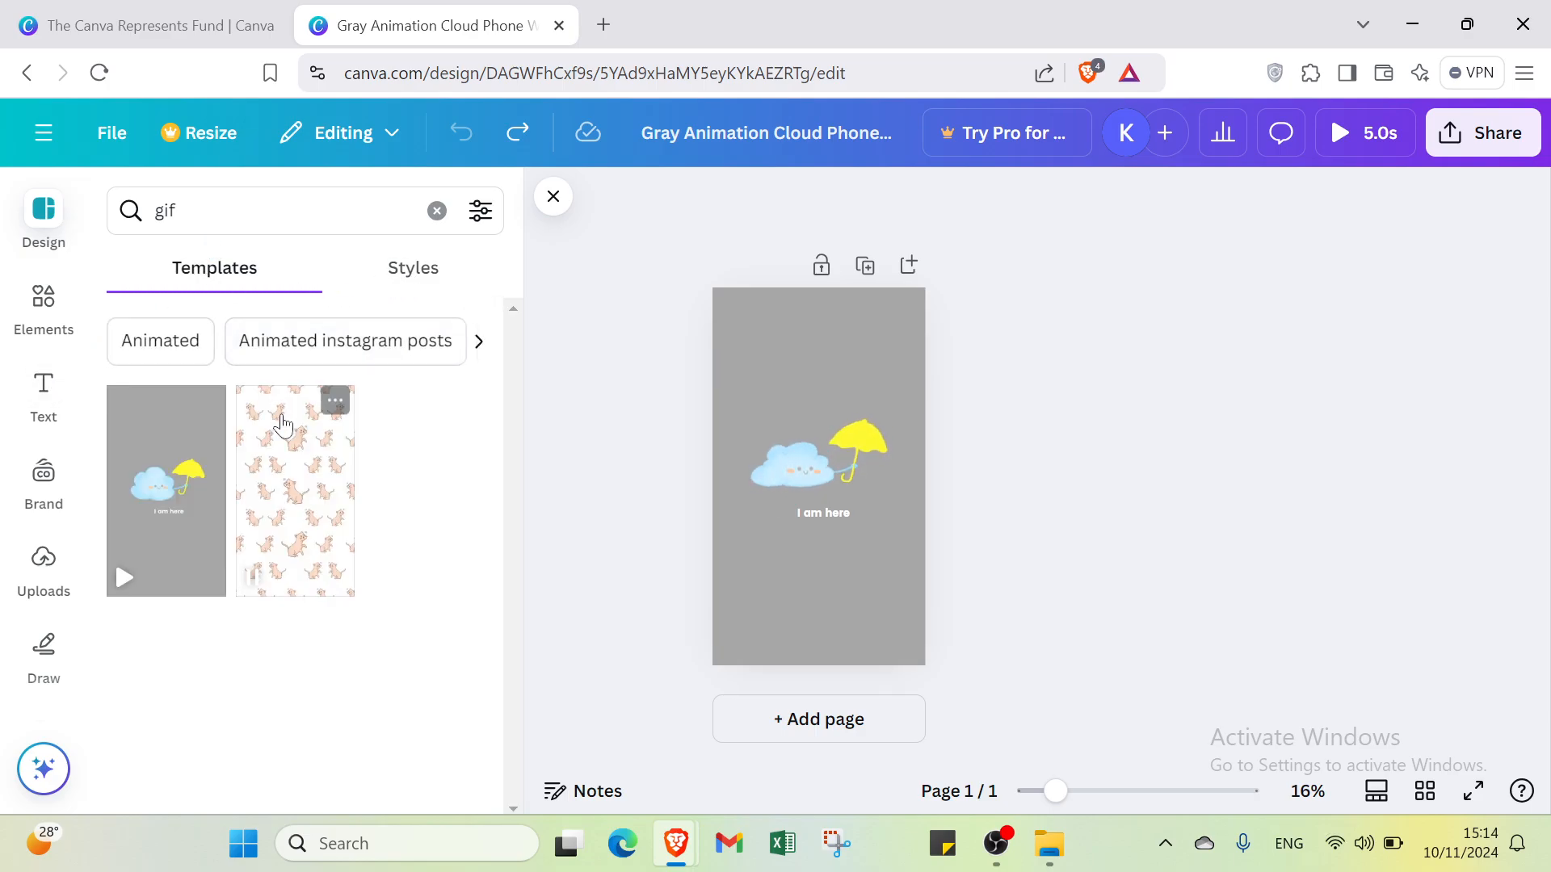
{"action": "left_click", "coordinate": [266, 456]}
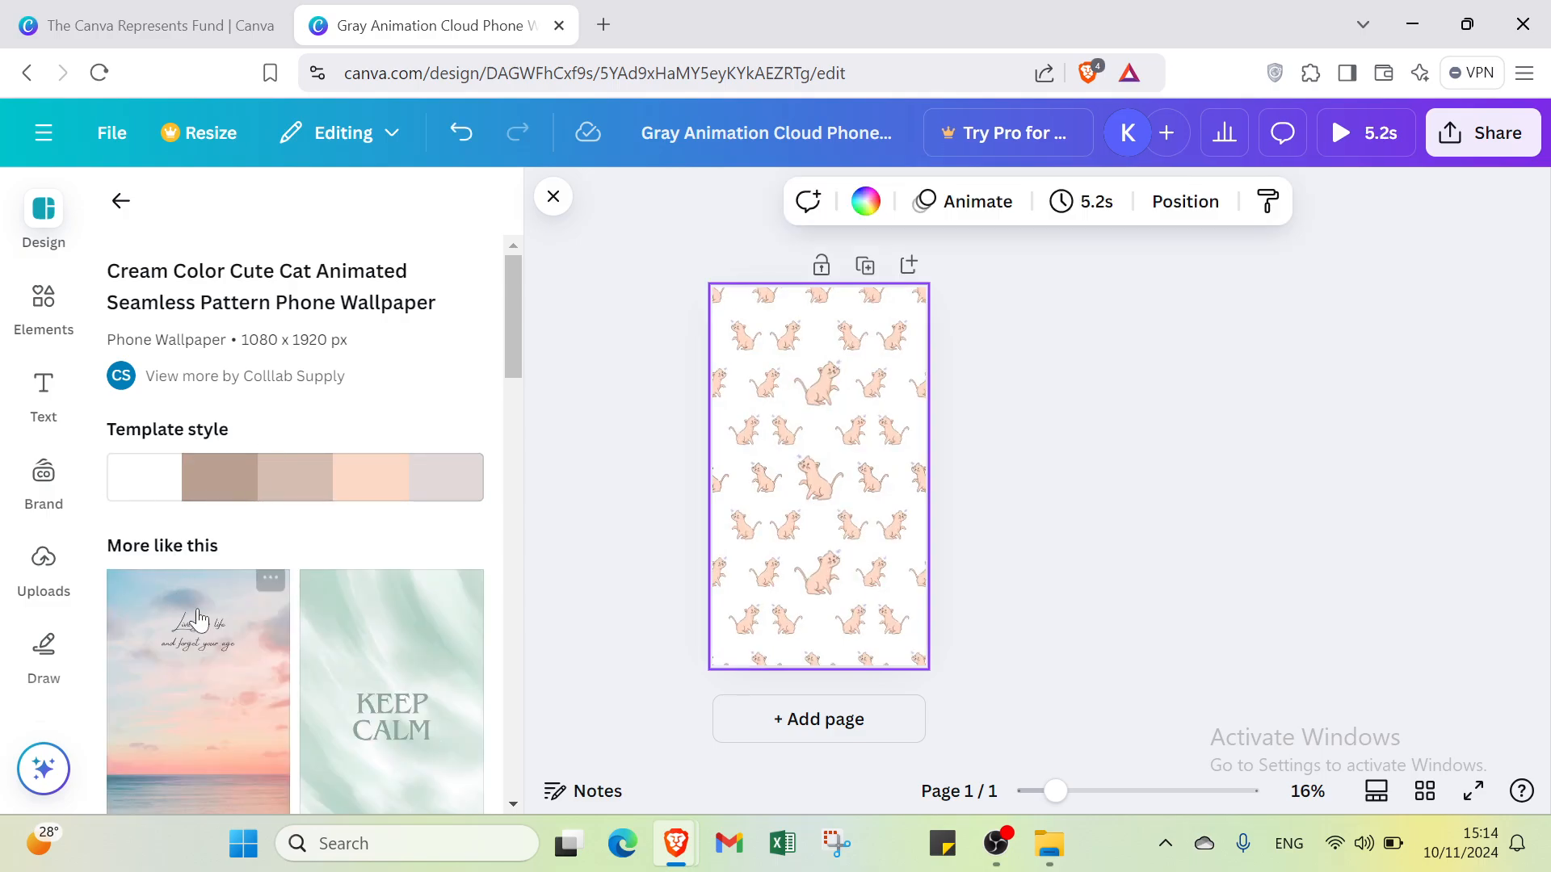
- Replace the cat pattern with the similar template showing an orange sunset over a black river skyline
{"action": "scroll", "coordinate": [202, 627], "scroll_direction": "down", "scroll_amount": 2}
{"action": "scroll", "coordinate": [207, 629], "scroll_direction": "down", "scroll_amount": 5}
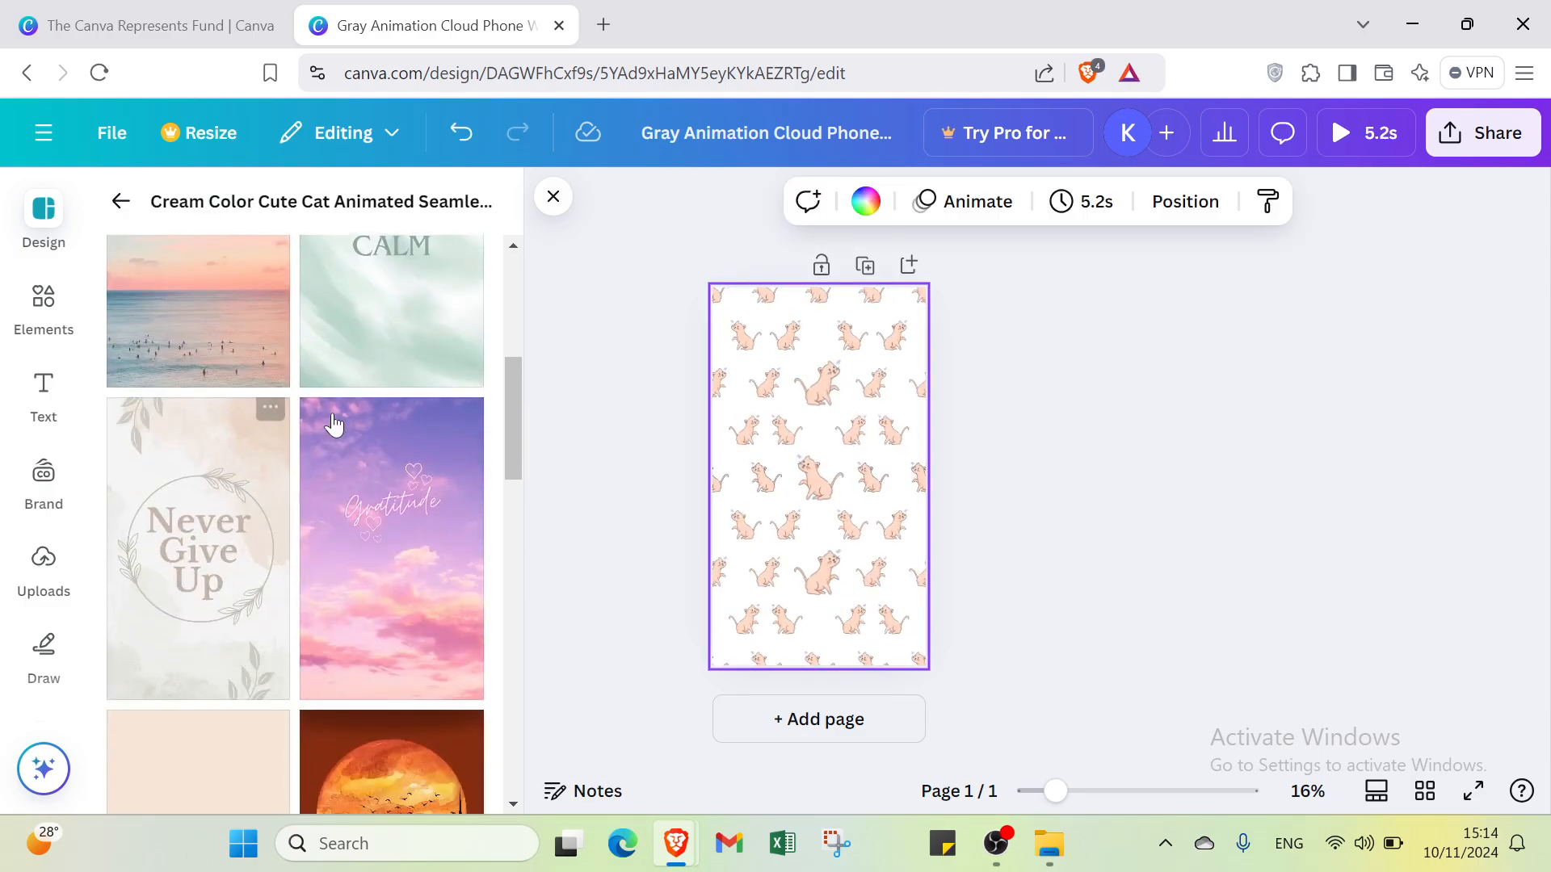
{"action": "scroll", "coordinate": [208, 418], "scroll_direction": "down", "scroll_amount": 2}
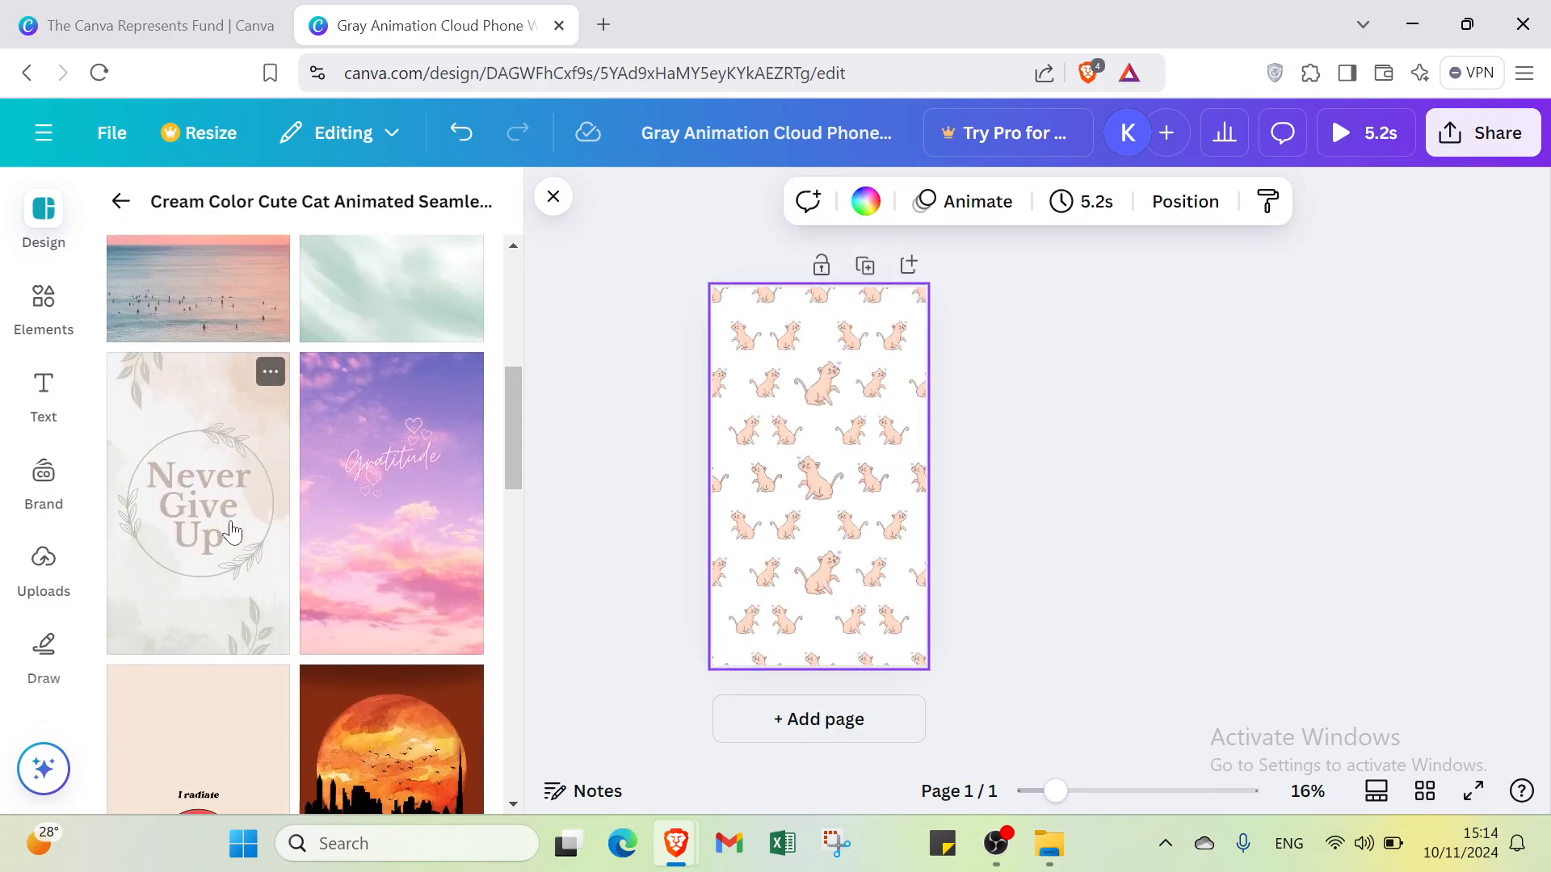
{"action": "scroll", "coordinate": [357, 433], "scroll_direction": "down", "scroll_amount": 2}
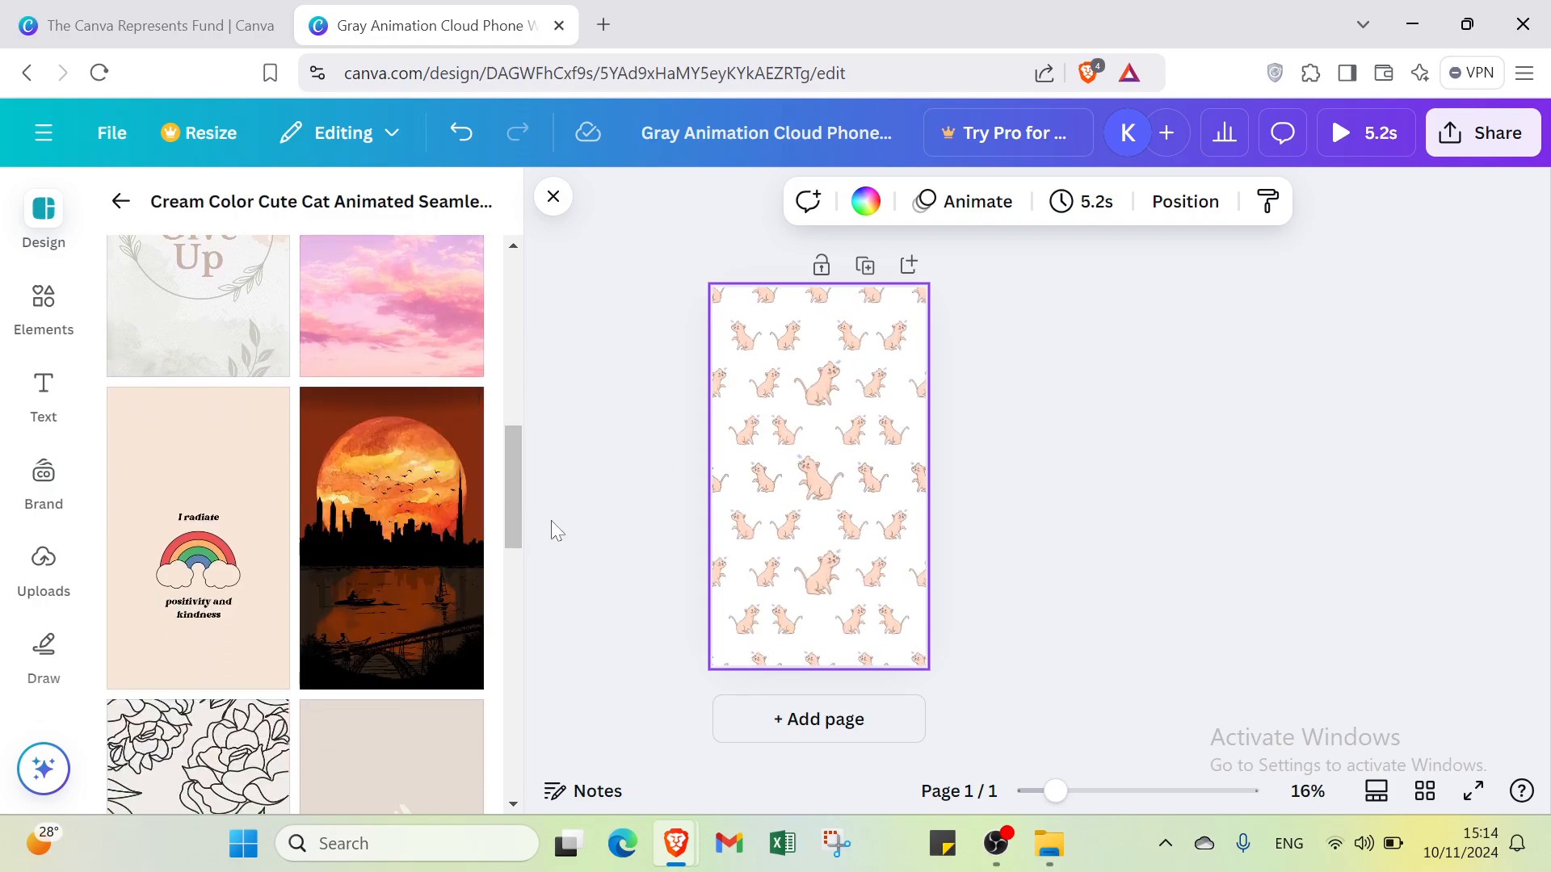
{"action": "left_click", "coordinate": [336, 554]}
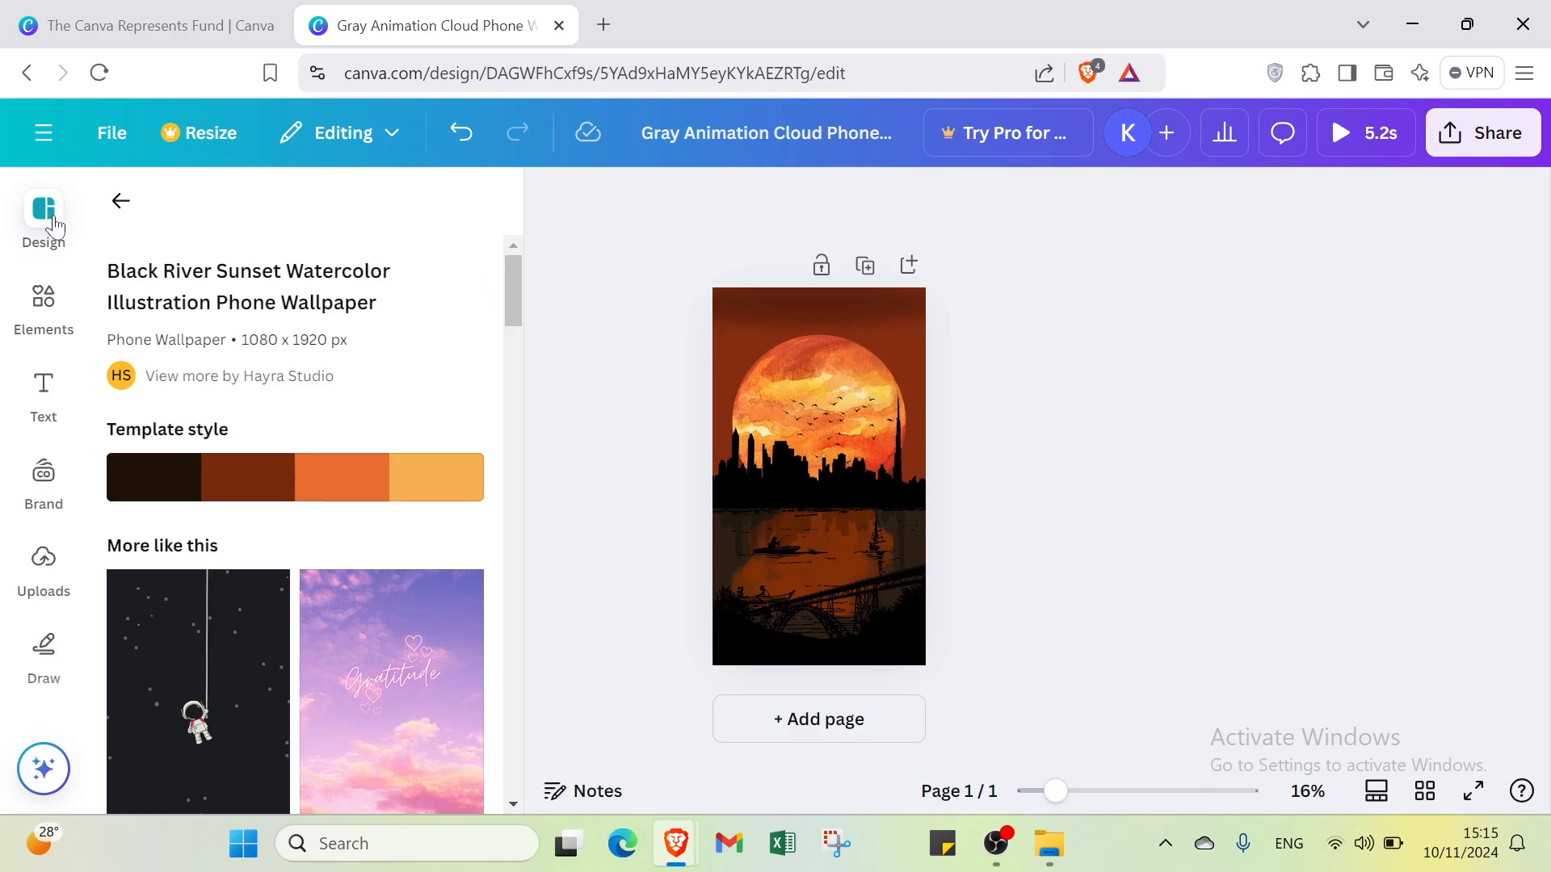
{"action": "left_click", "coordinate": [47, 219]}
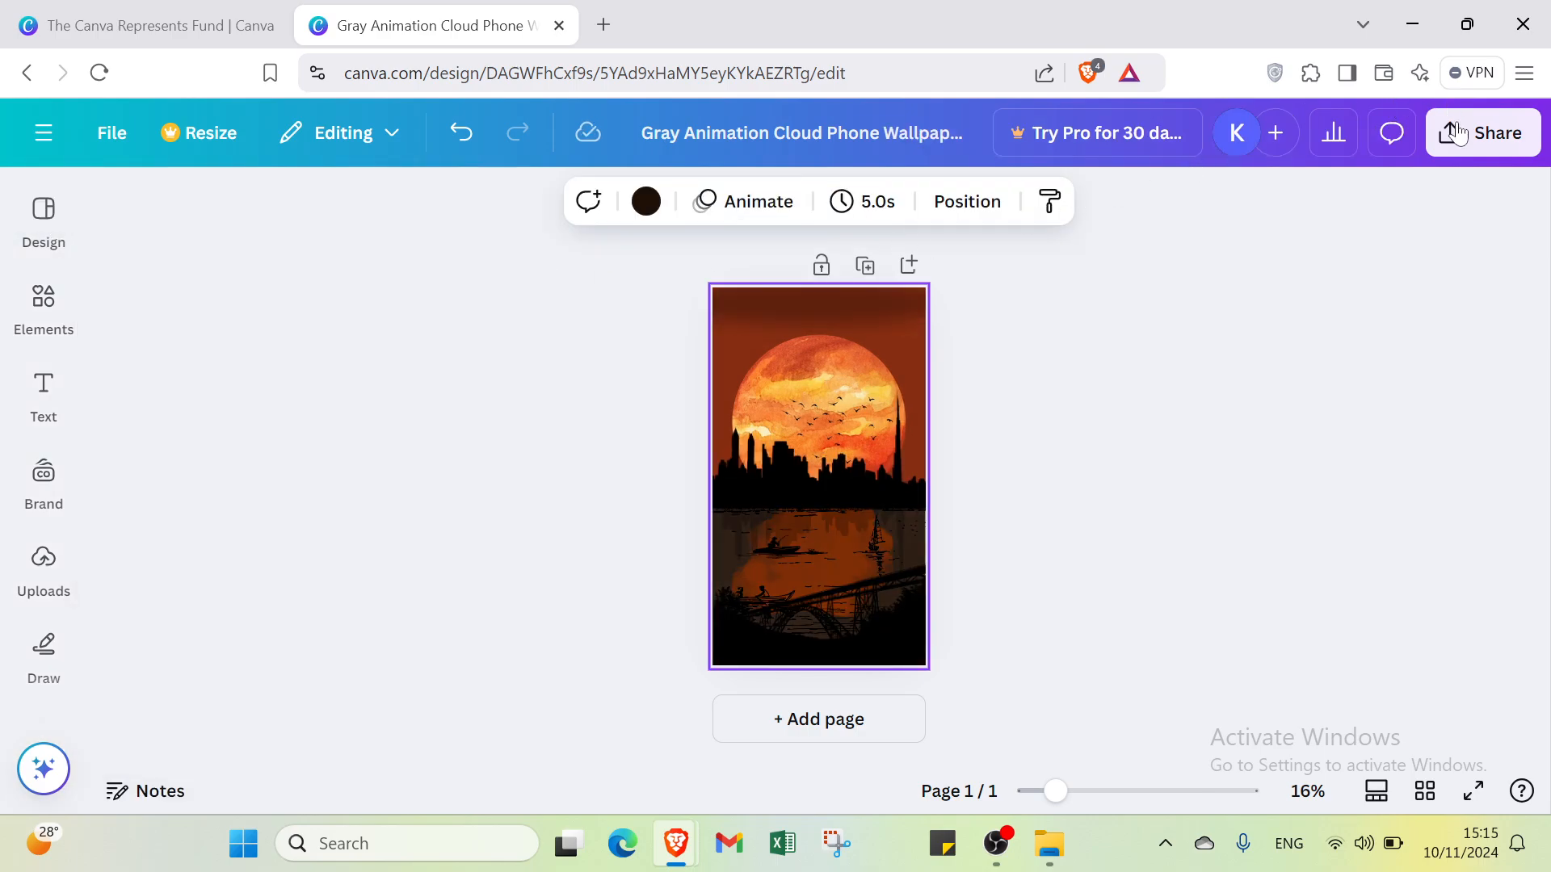
- Choose GIF as the design's download file type and return to the sharing options without downloading
{"action": "left_click", "coordinate": [1459, 132]}
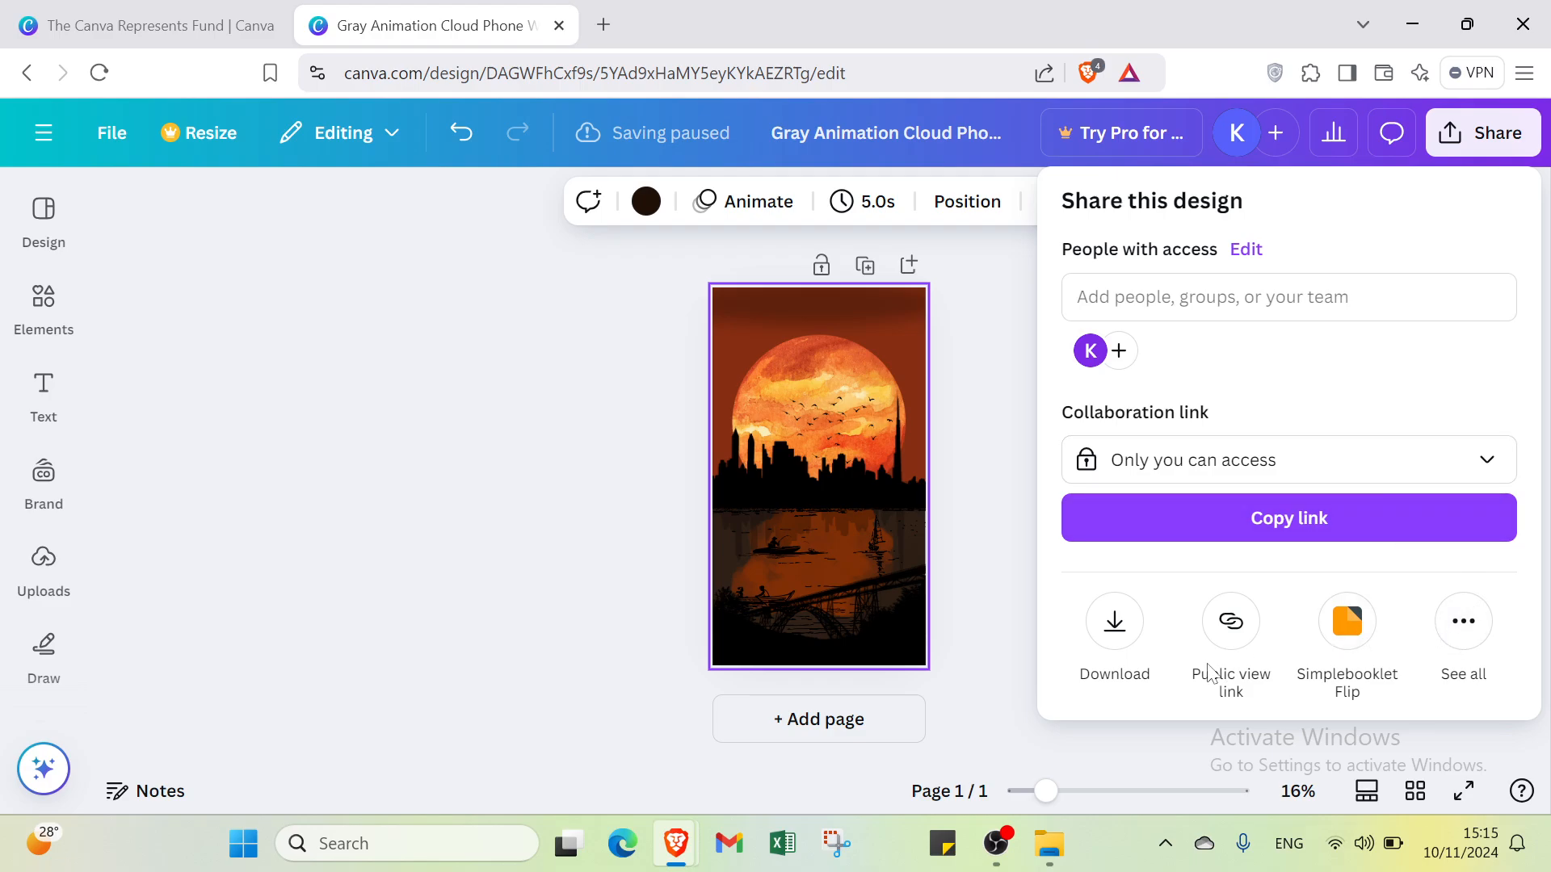
{"action": "left_click", "coordinate": [1114, 624]}
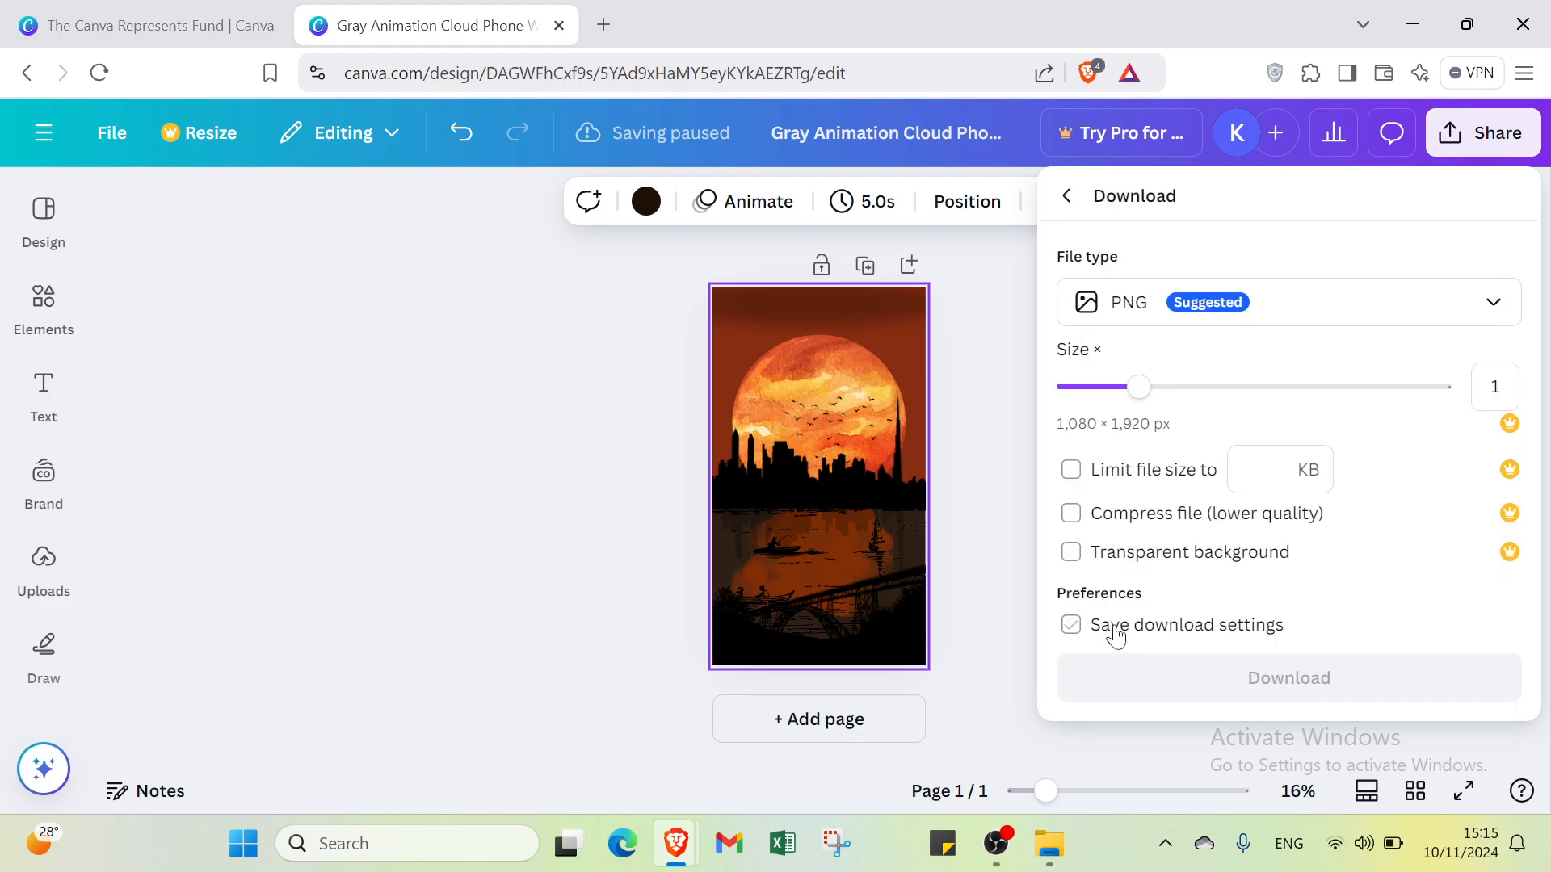
{"action": "left_click", "coordinate": [1194, 318]}
{"action": "scroll", "coordinate": [1181, 693], "scroll_direction": "down", "scroll_amount": 1}
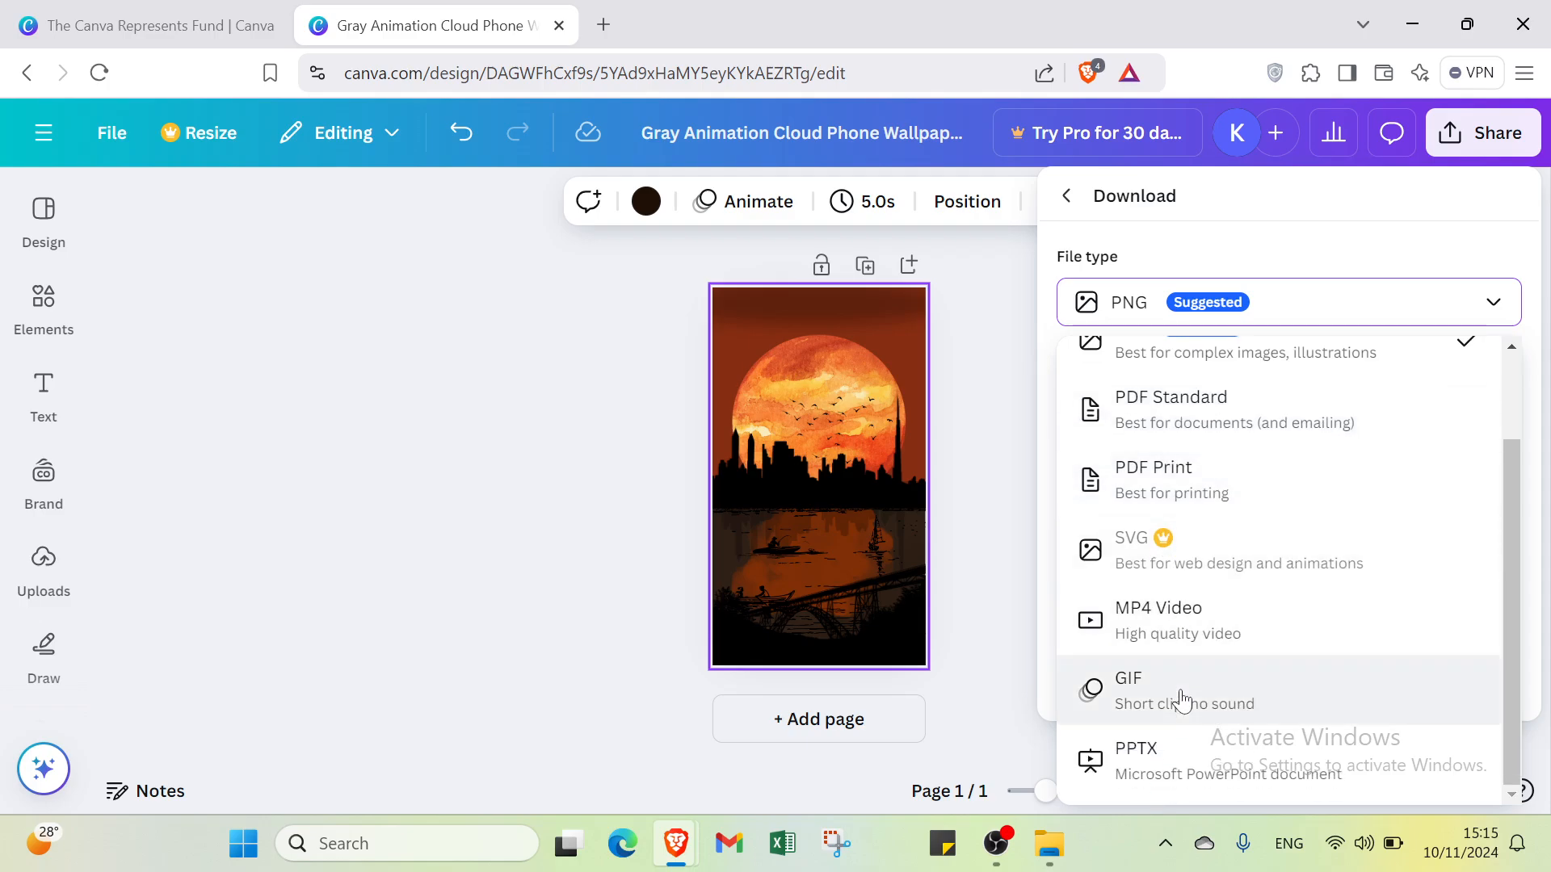
{"action": "left_click", "coordinate": [1181, 693]}
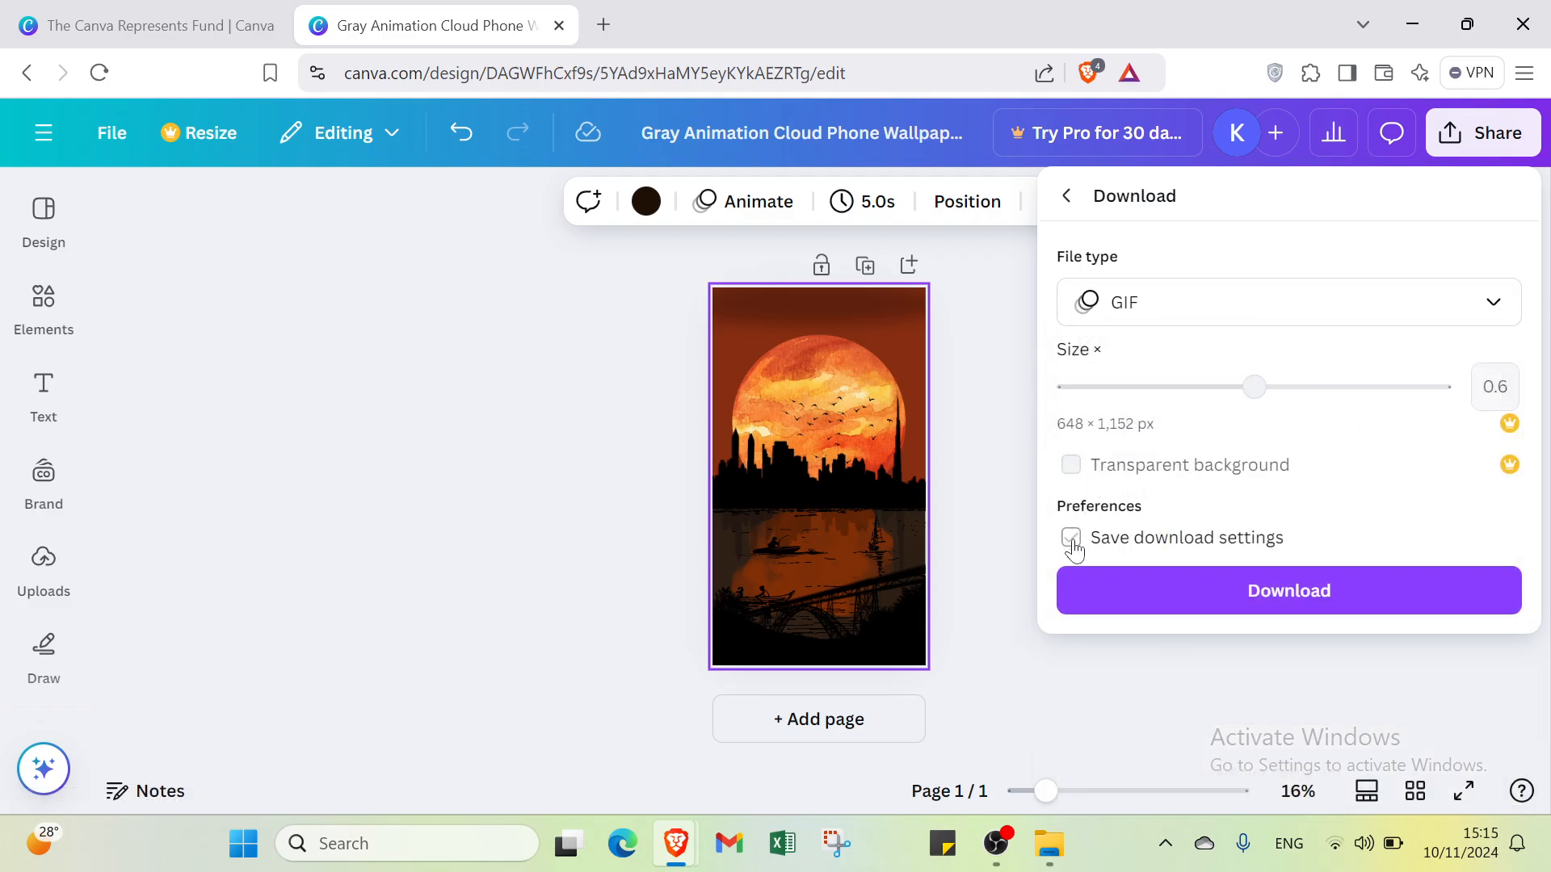
{"action": "left_click", "coordinate": [1068, 198]}
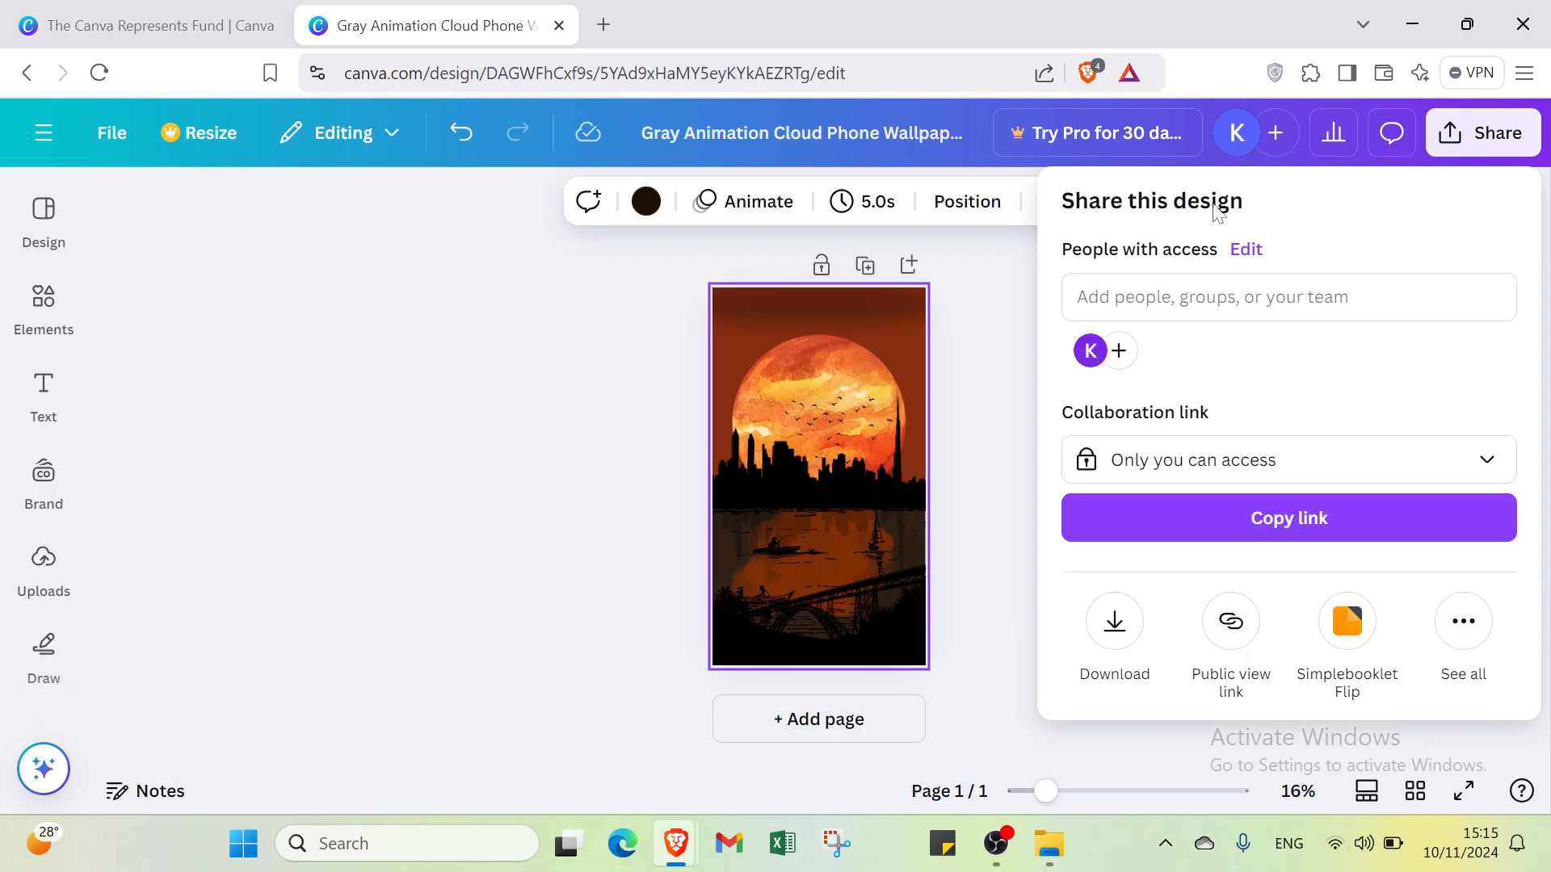
- Set the collaboration link access to Anyone with the link, view all other publishing options and close the sharing options
{"action": "left_click", "coordinate": [1279, 462]}
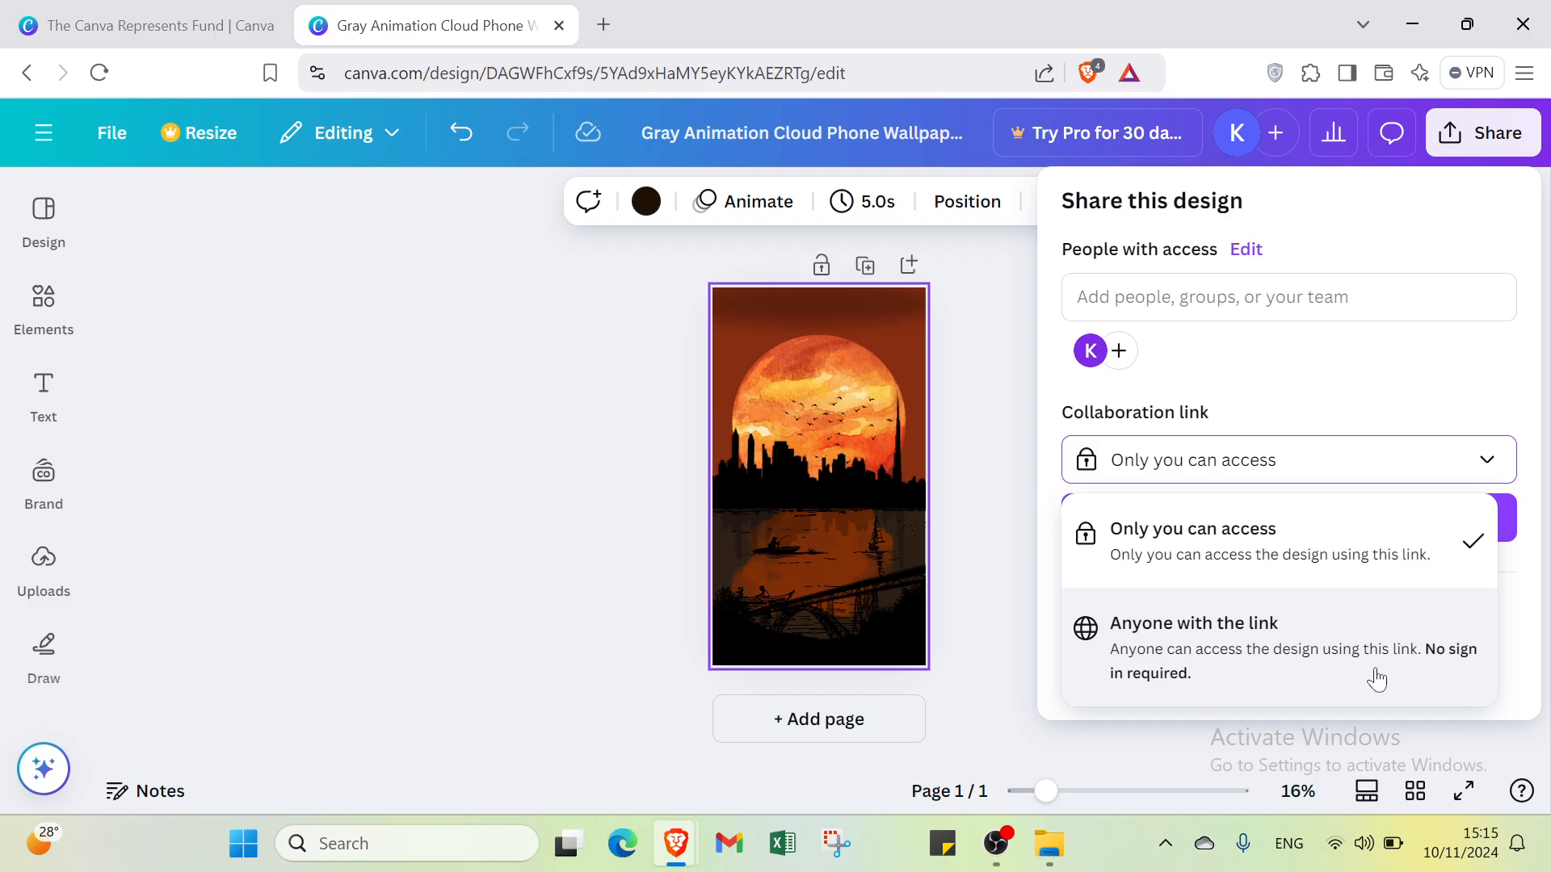
{"action": "left_click", "coordinate": [1194, 633]}
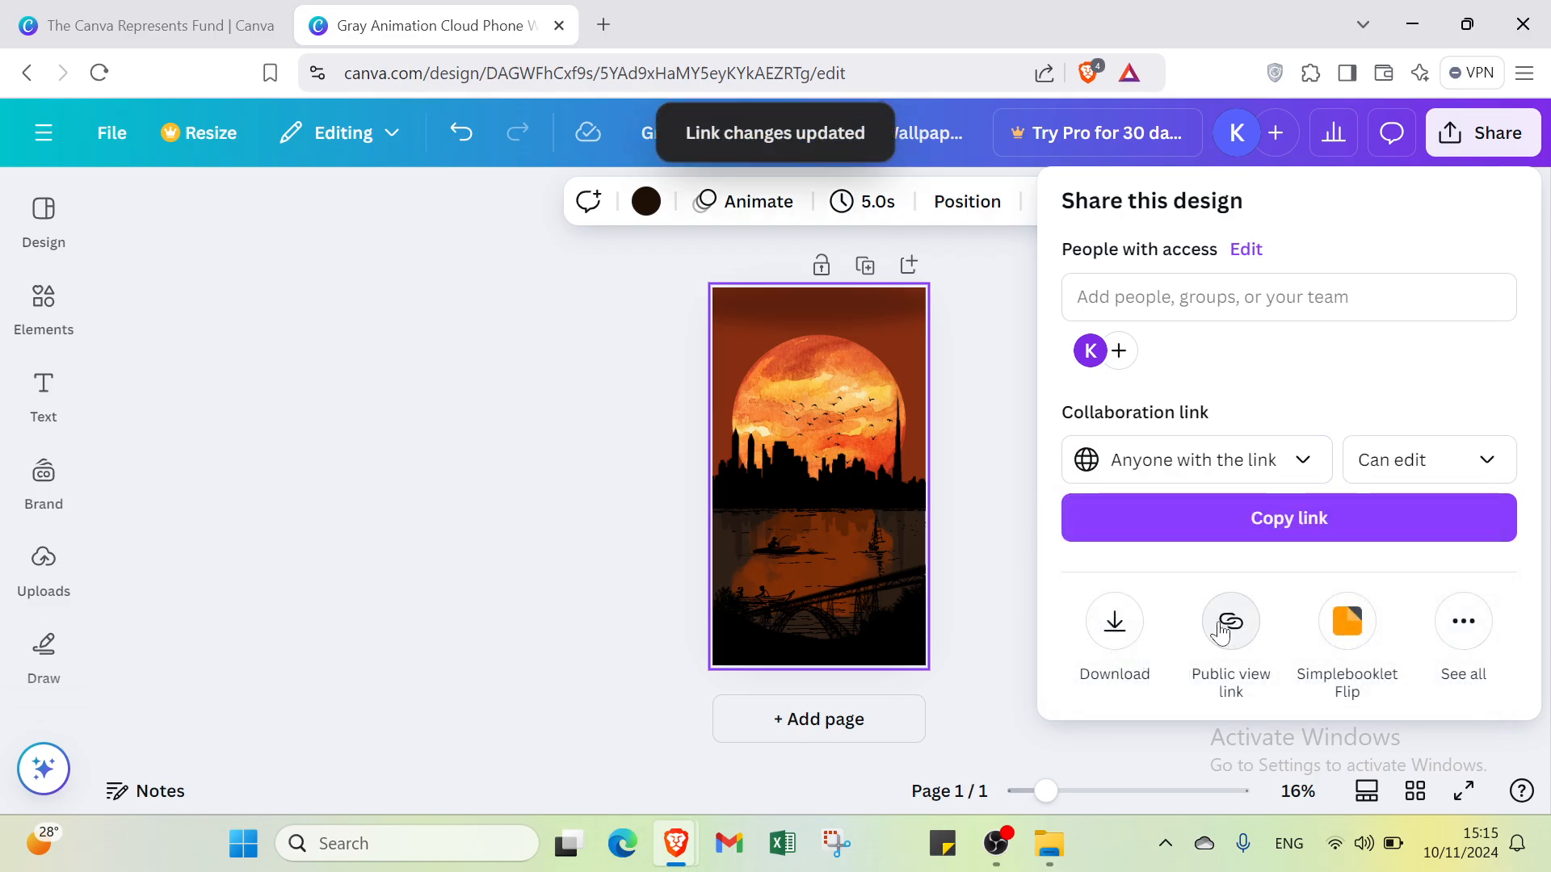
{"action": "left_click", "coordinate": [1452, 630]}
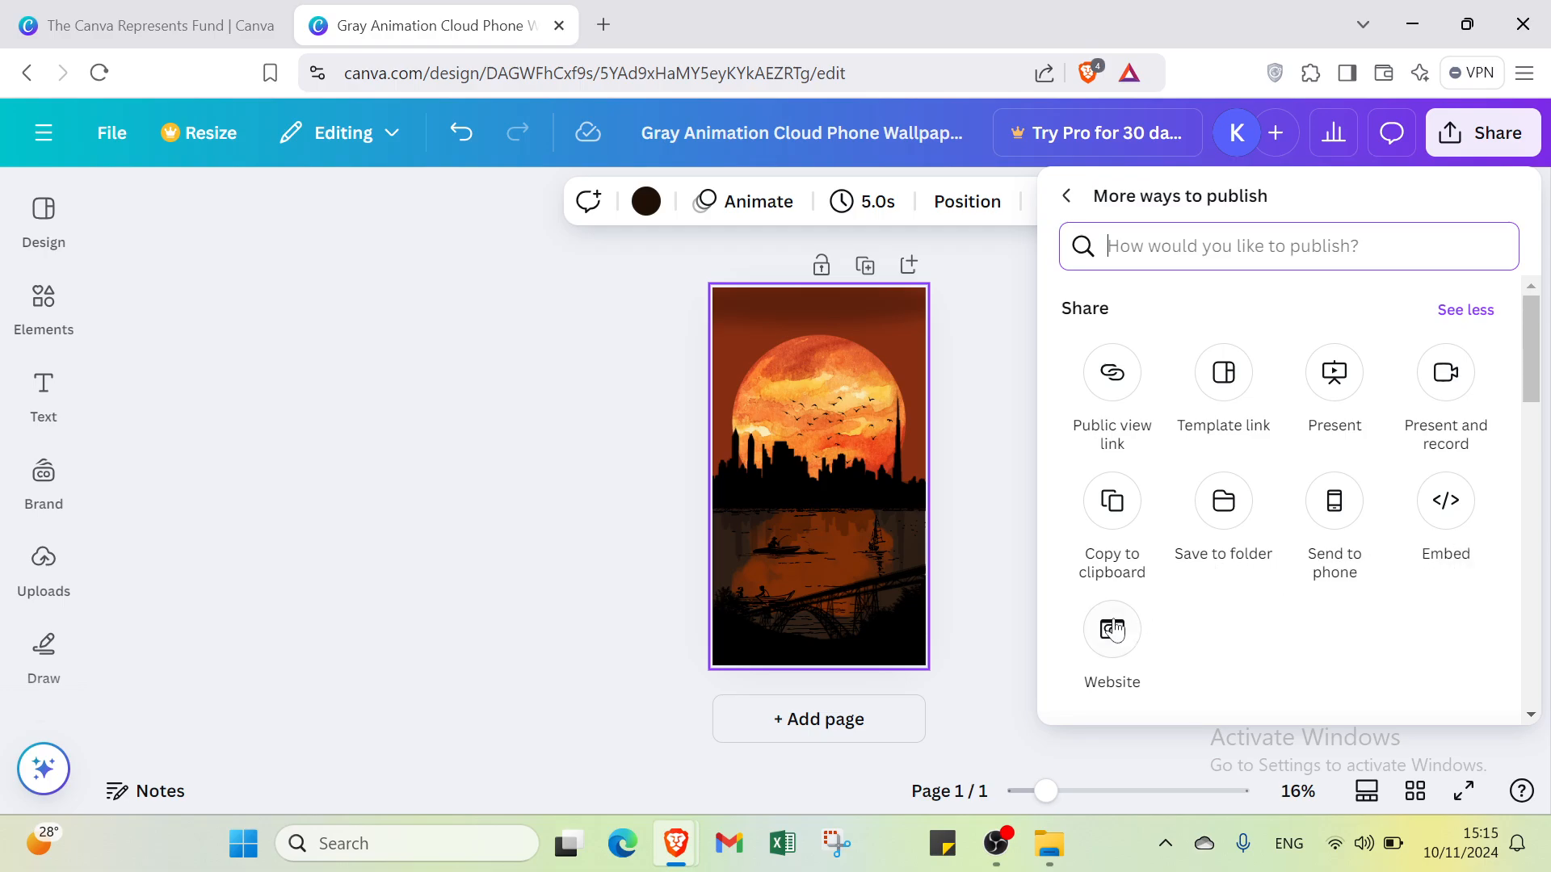
{"action": "left_click", "coordinate": [974, 488]}
- Try moving the city skyline image lower over the river and deselect it
{"action": "left_click", "coordinate": [856, 473]}
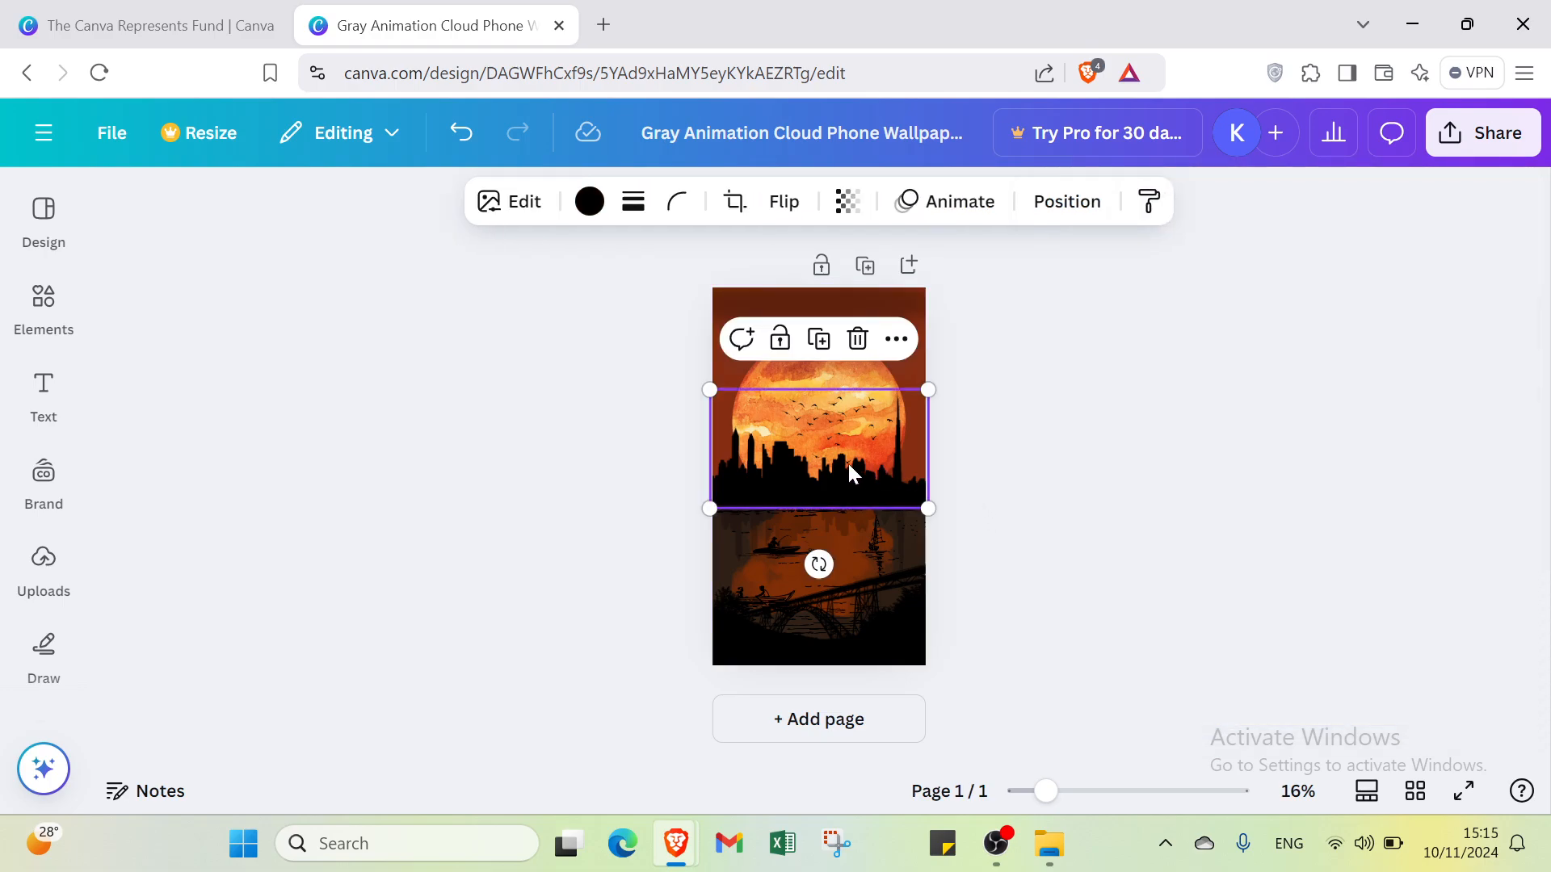
{"action": "left_click_drag", "start_coordinate": [847, 462], "coordinate": [837, 561]}
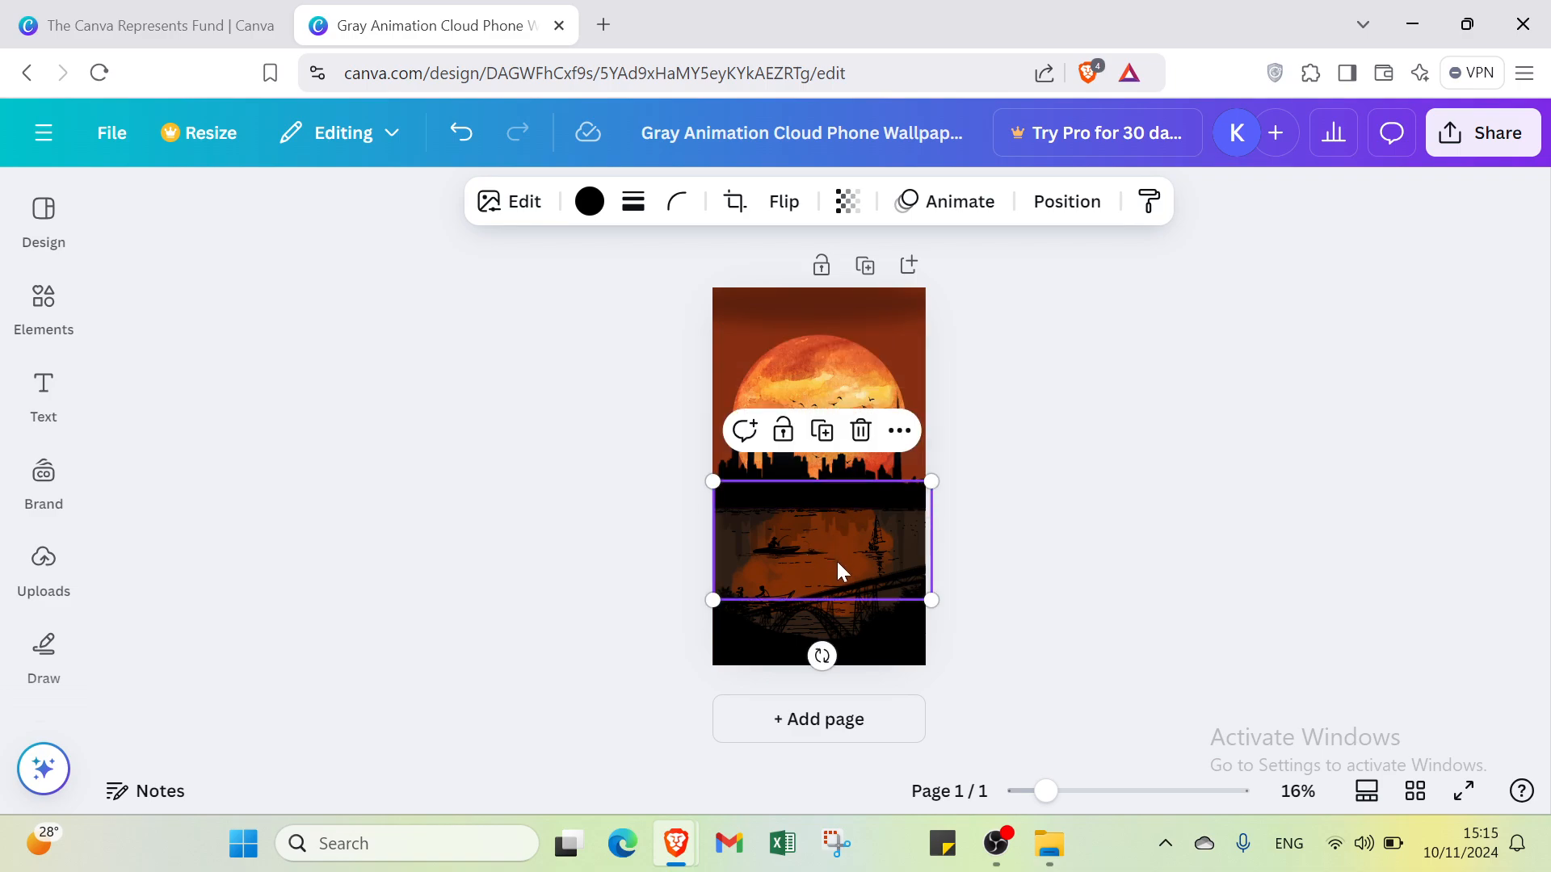
{"action": "left_click", "coordinate": [1092, 389]}
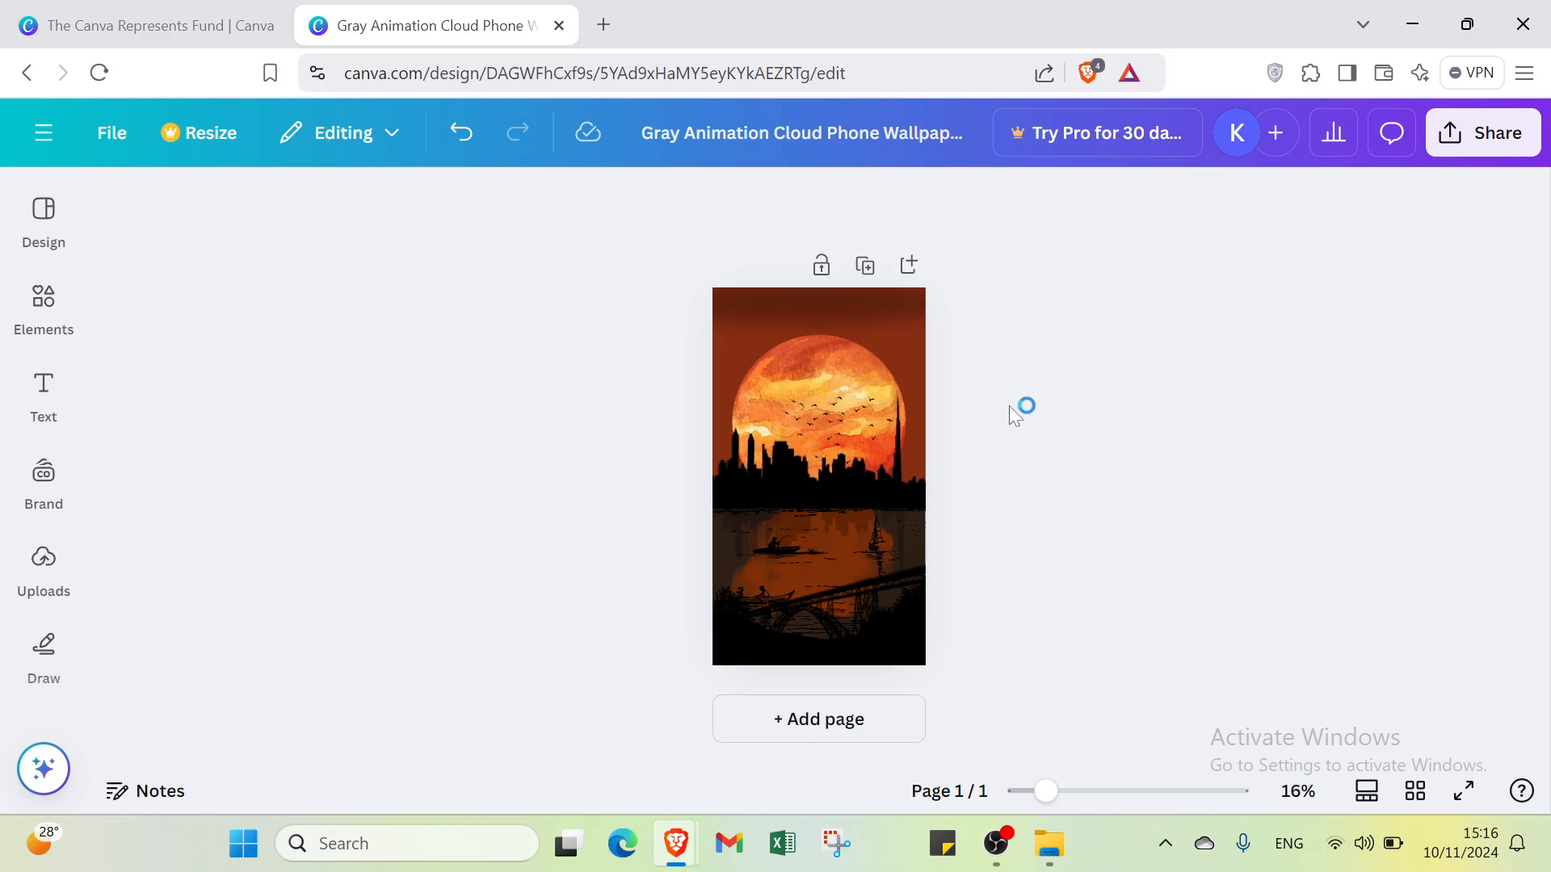
- Leave the design for the Canva home page and look over the Canva Represents Fund page again
{"action": "left_click", "coordinate": [57, 132]}
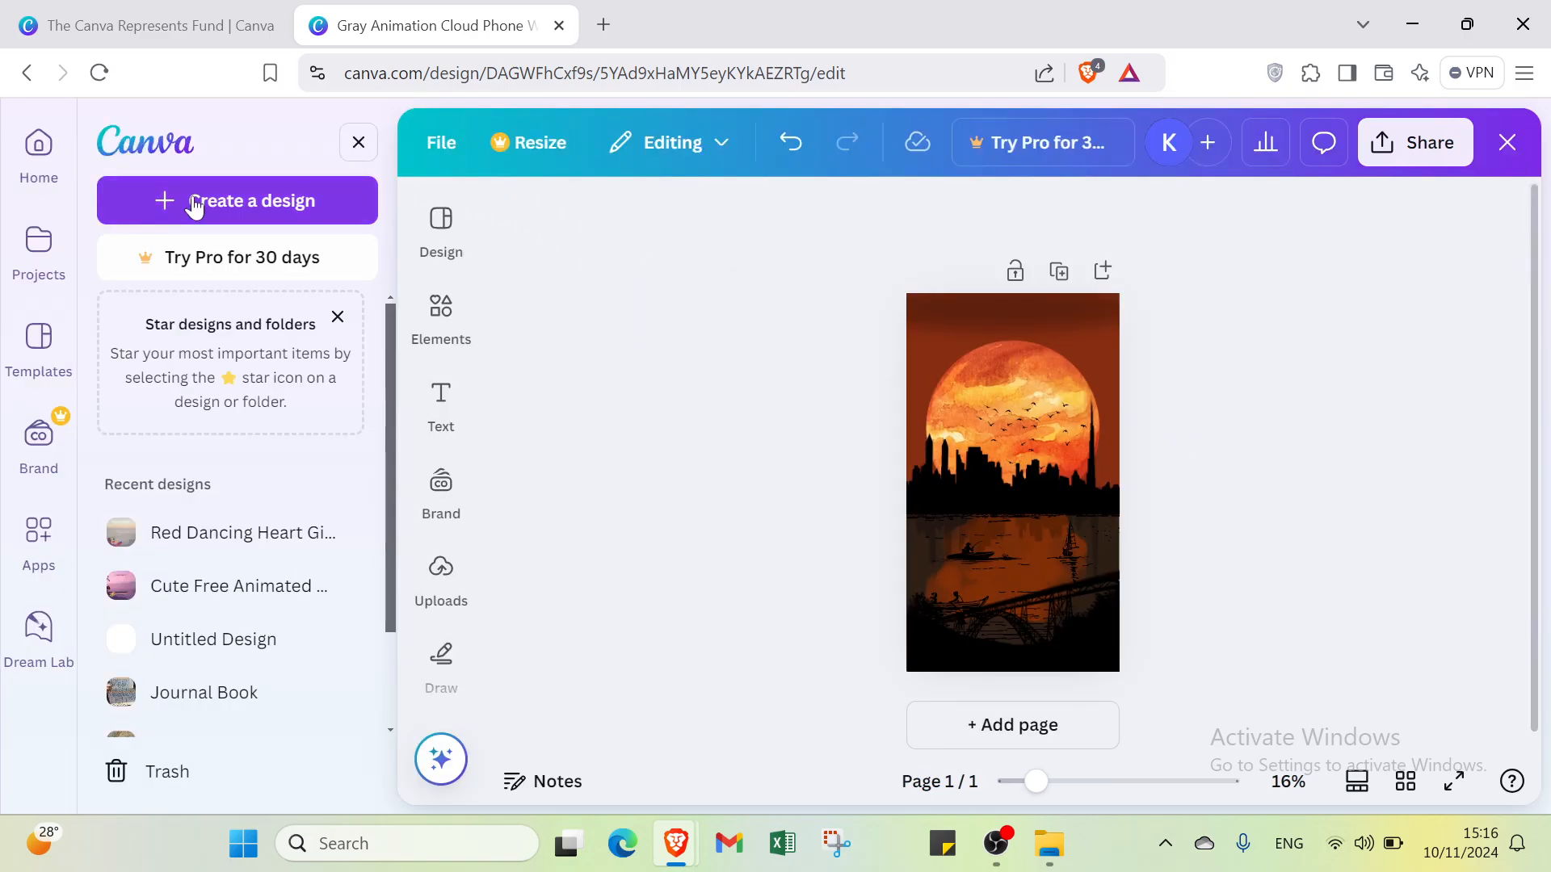
{"action": "left_click", "coordinate": [63, 161]}
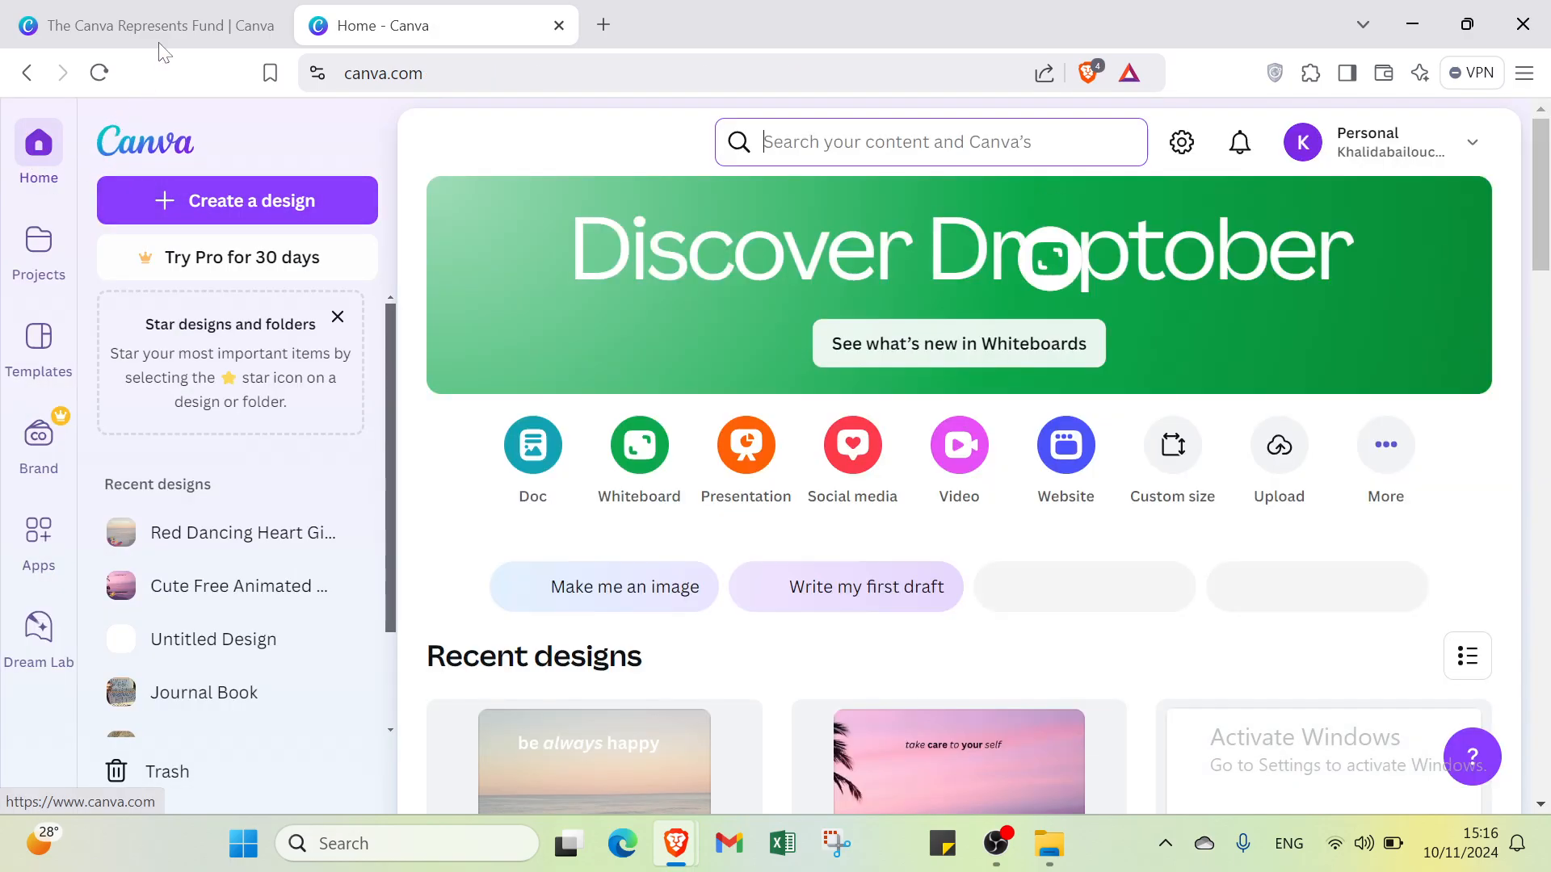
{"action": "left_click", "coordinate": [174, 23]}
{"action": "scroll", "coordinate": [1029, 787], "scroll_direction": "down", "scroll_amount": 9}
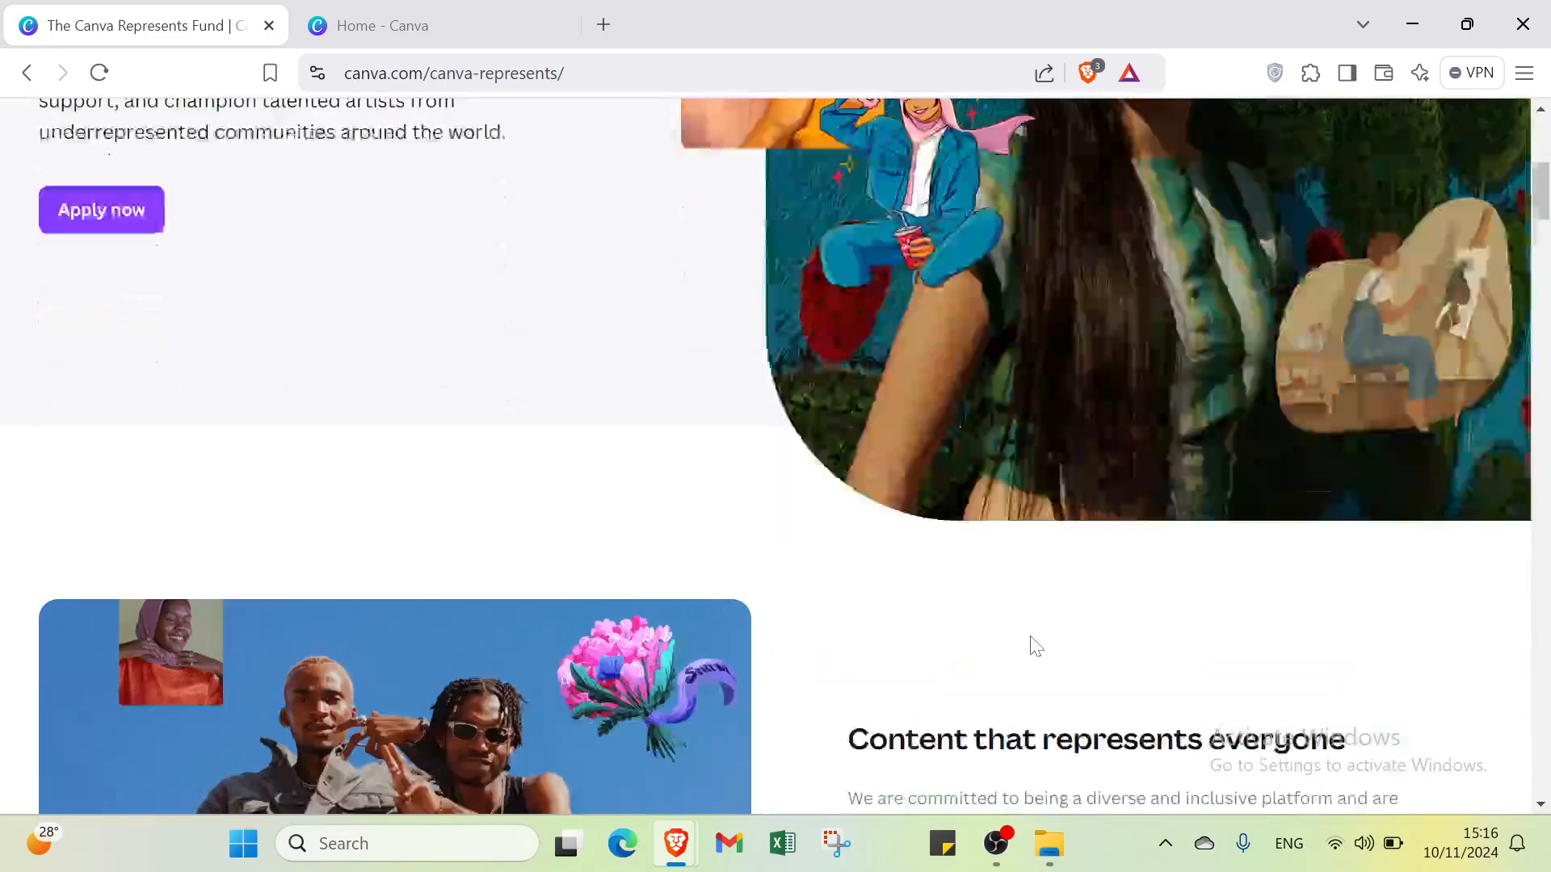
{"action": "scroll", "coordinate": [1028, 638], "scroll_direction": "up", "scroll_amount": 10}
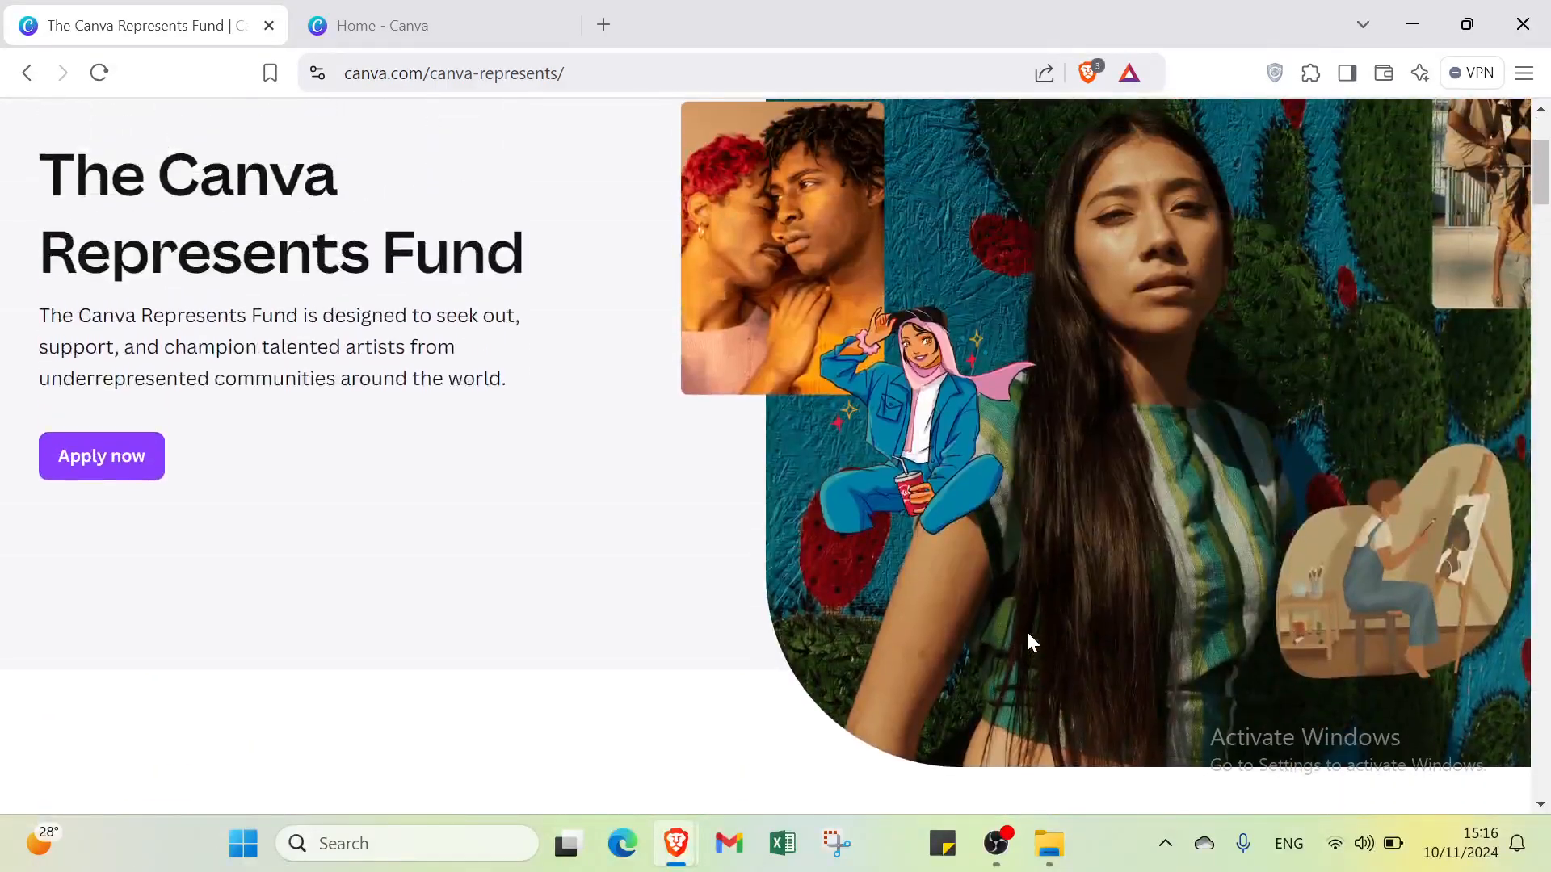